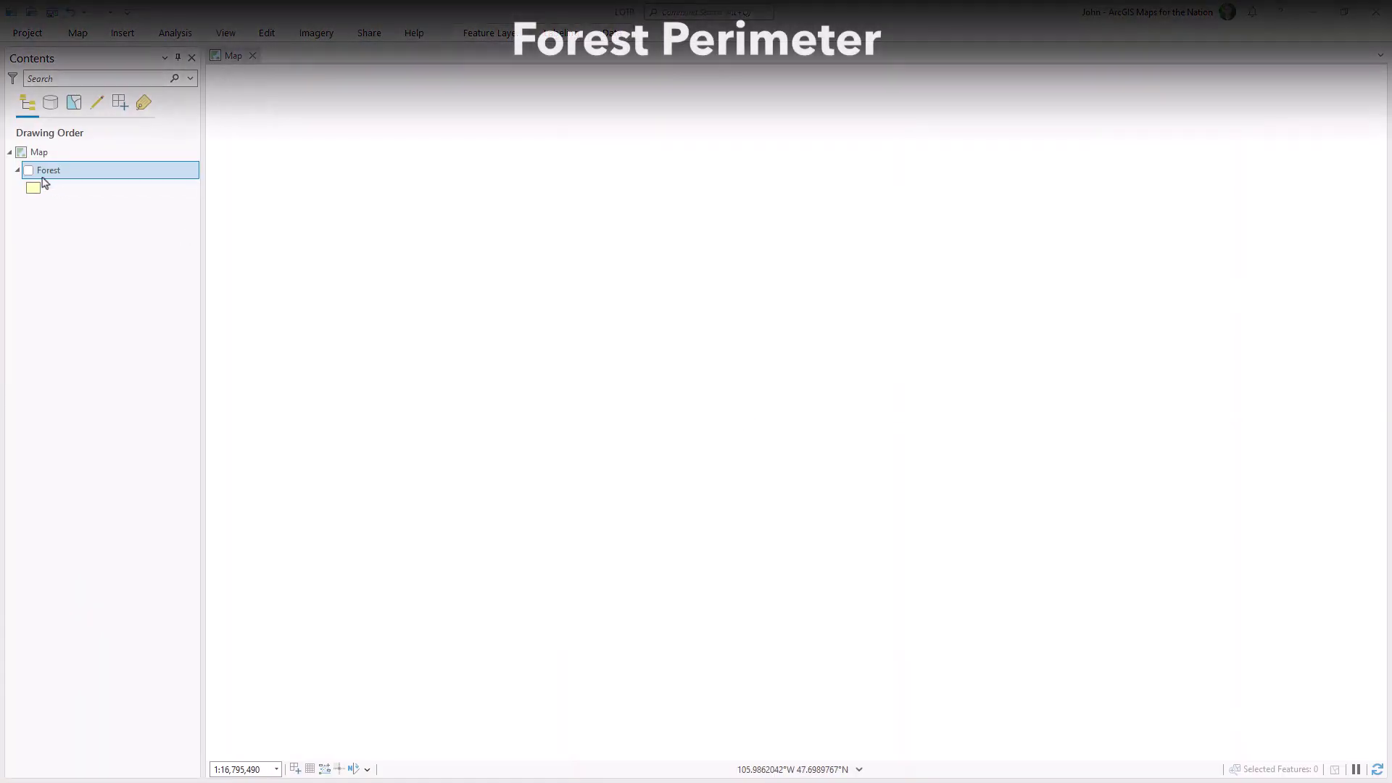
Recolor the map background to HEX F2ECDA in Map properties, then open the Forest symbol
{"action": "left_click", "coordinate": [191, 156]}
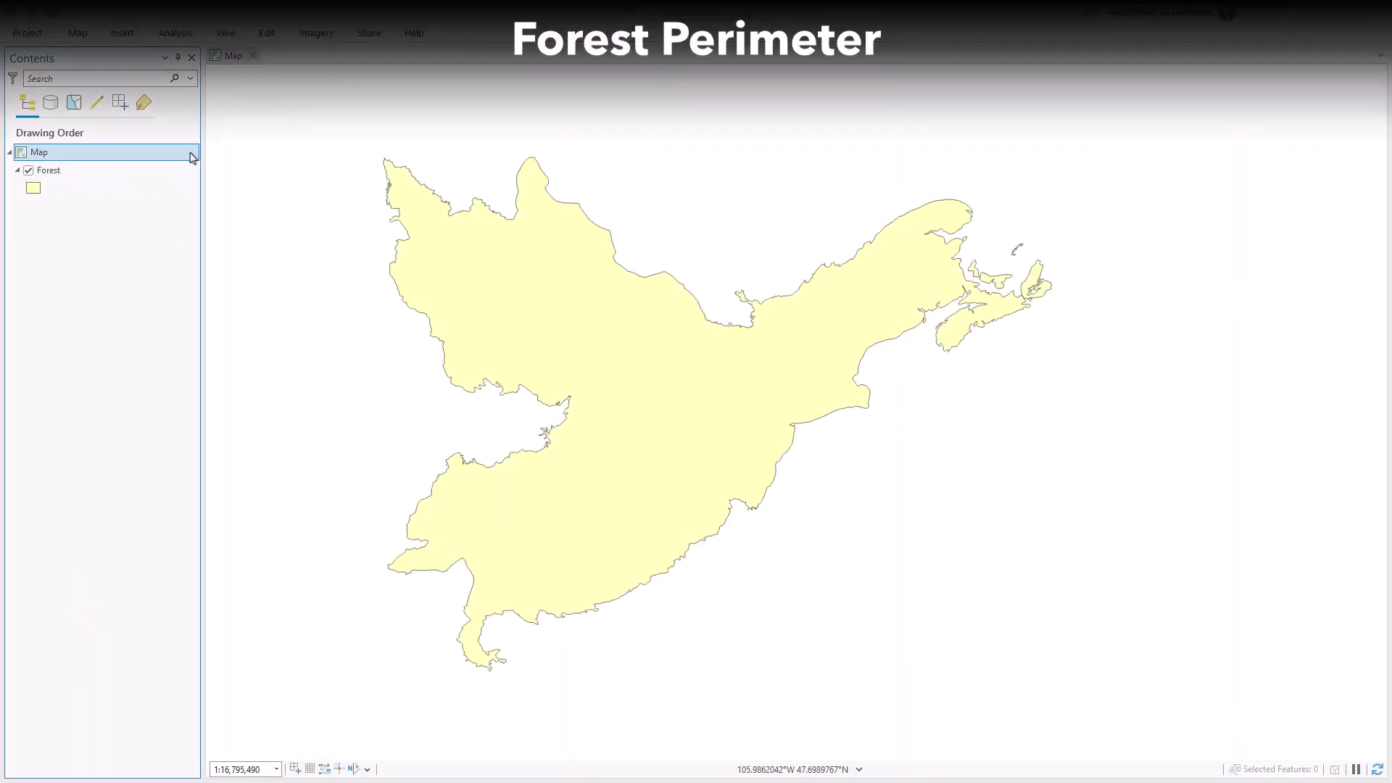
{"action": "double_click", "coordinate": [195, 157]}
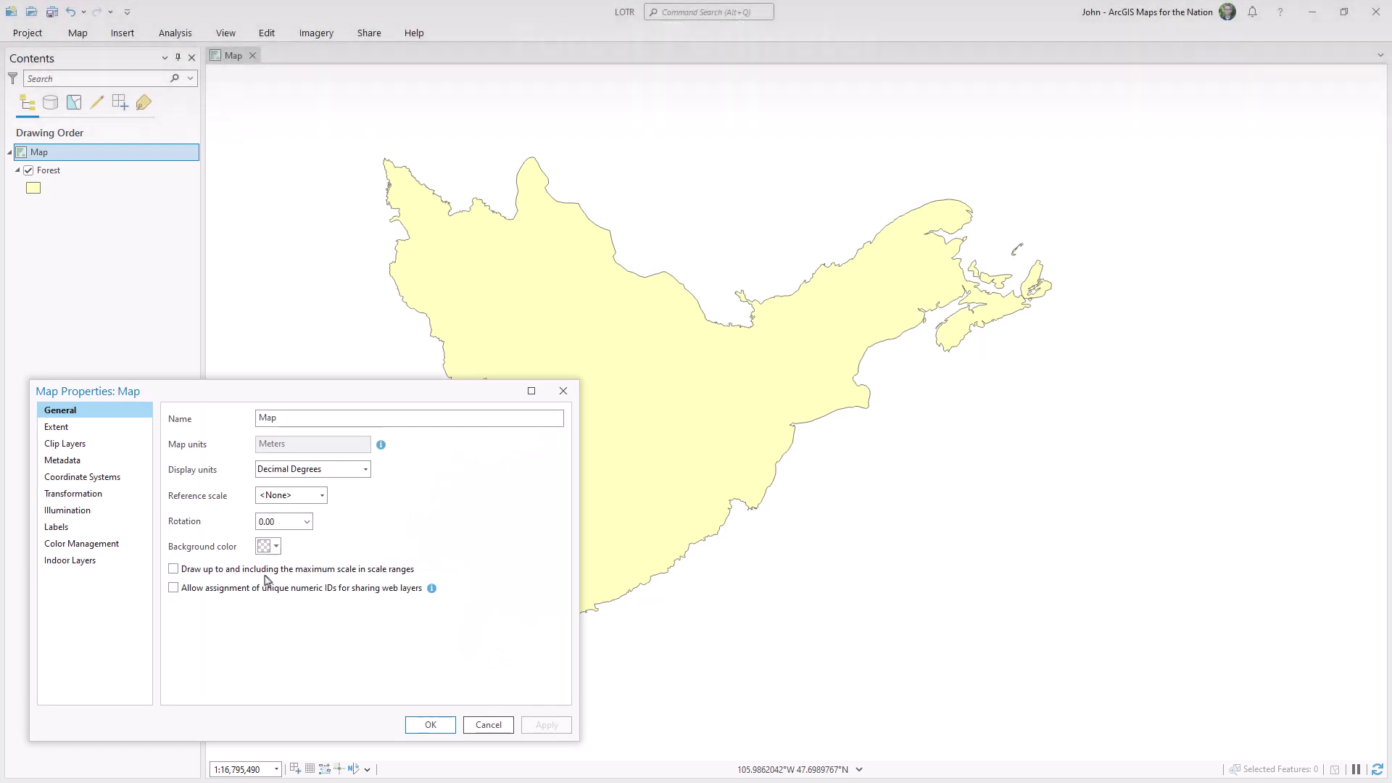
{"action": "left_click", "coordinate": [266, 547]}
{"action": "left_click", "coordinate": [294, 741]}
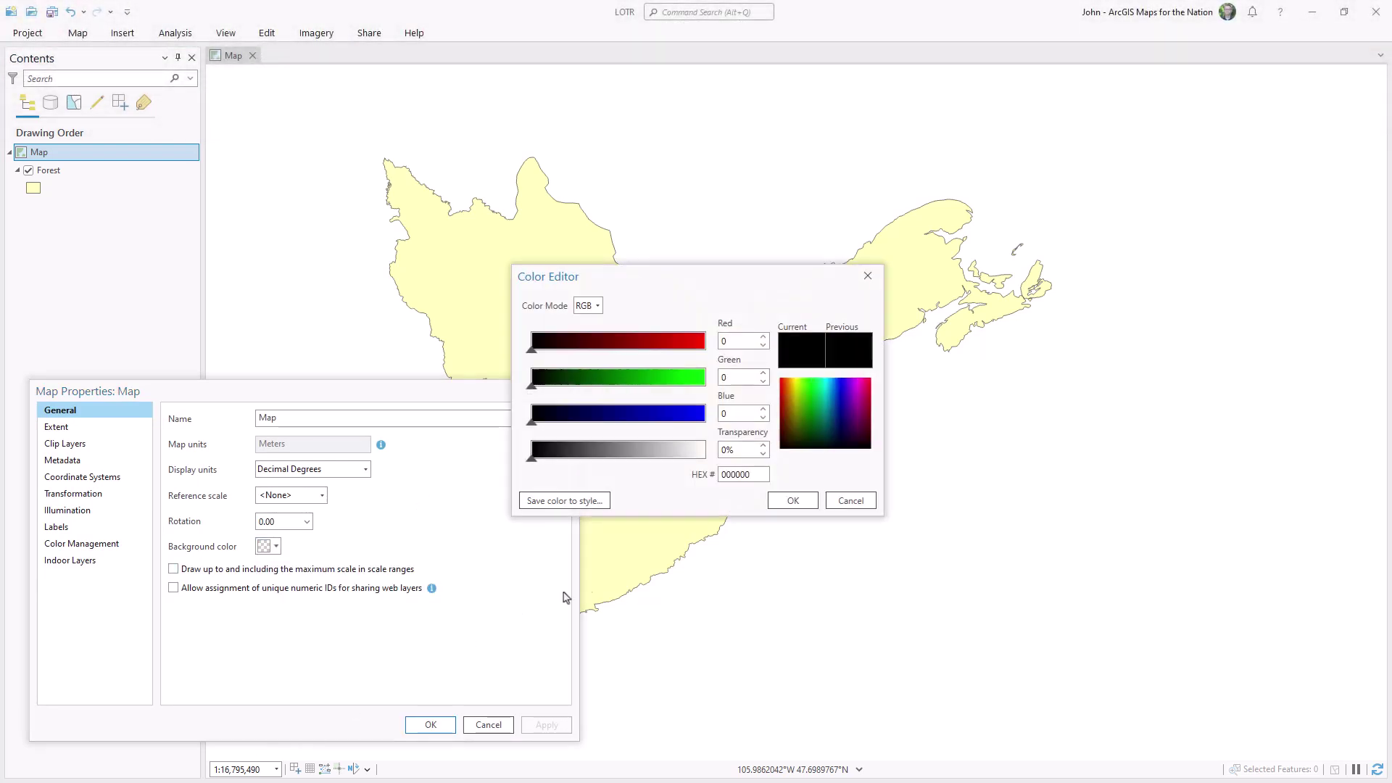
{"action": "type", "text": "F2ECDA"}
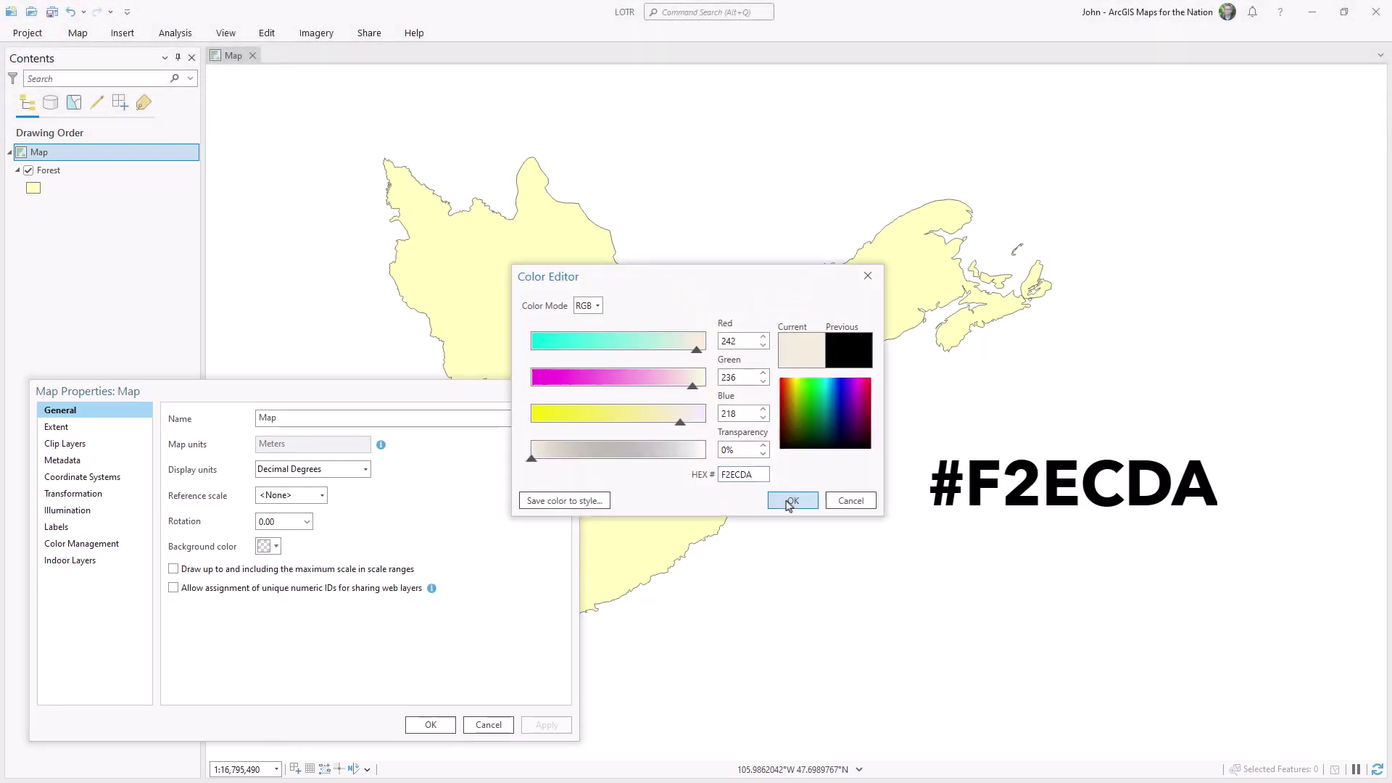
{"action": "left_click", "coordinate": [788, 498]}
{"action": "left_click", "coordinate": [430, 726]}
{"action": "left_click", "coordinate": [32, 190]}
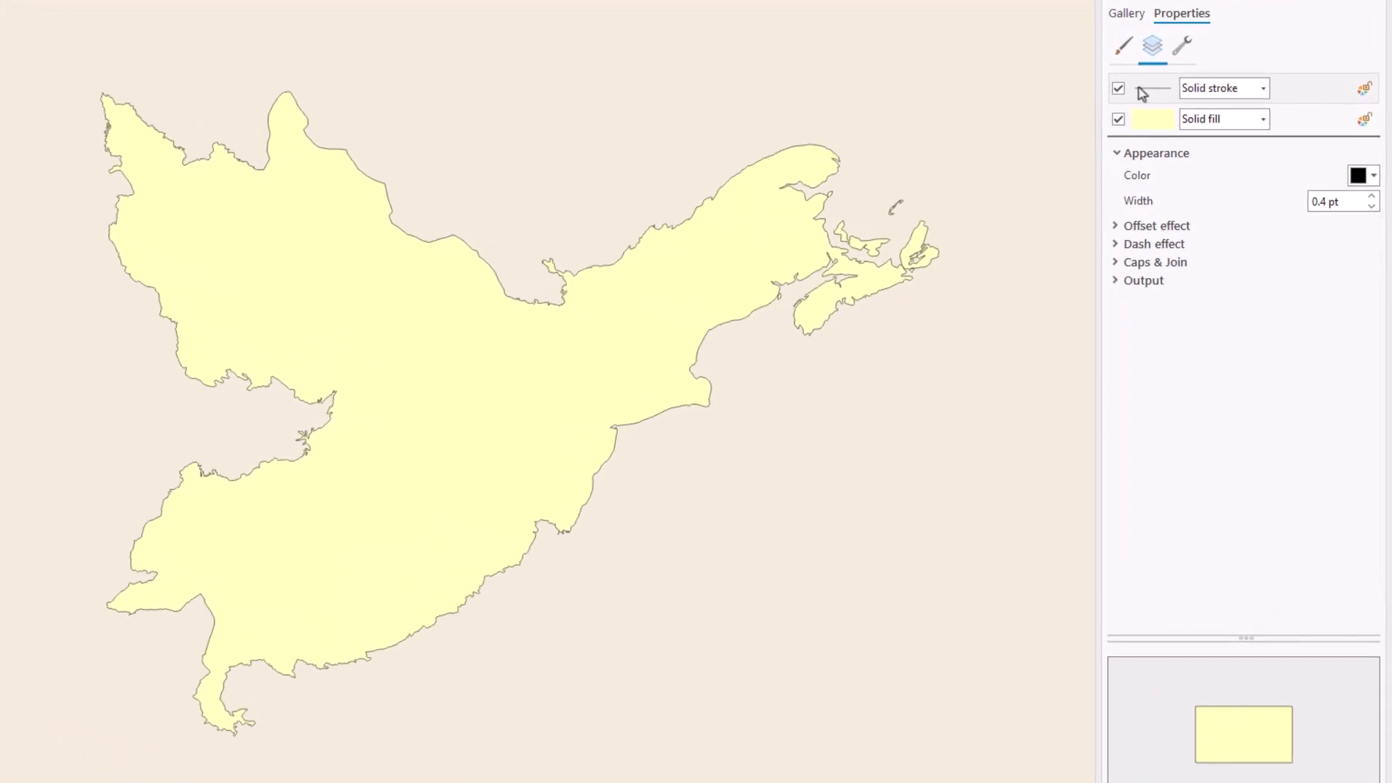
Add a marker layer to the Forest symbol and delete its outline stroke
{"action": "left_click", "coordinate": [1179, 52]}
{"action": "left_click", "coordinate": [1198, 164]}
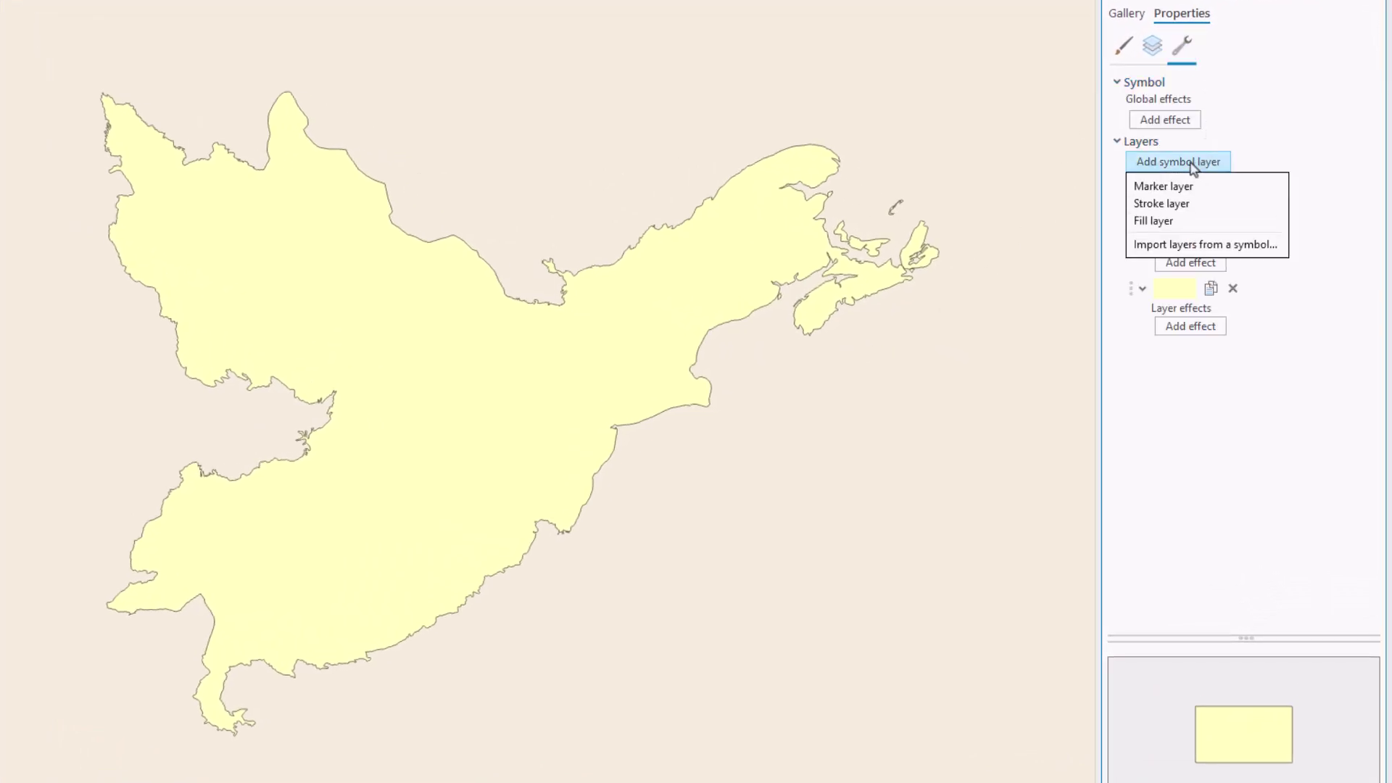
{"action": "left_click", "coordinate": [1186, 185]}
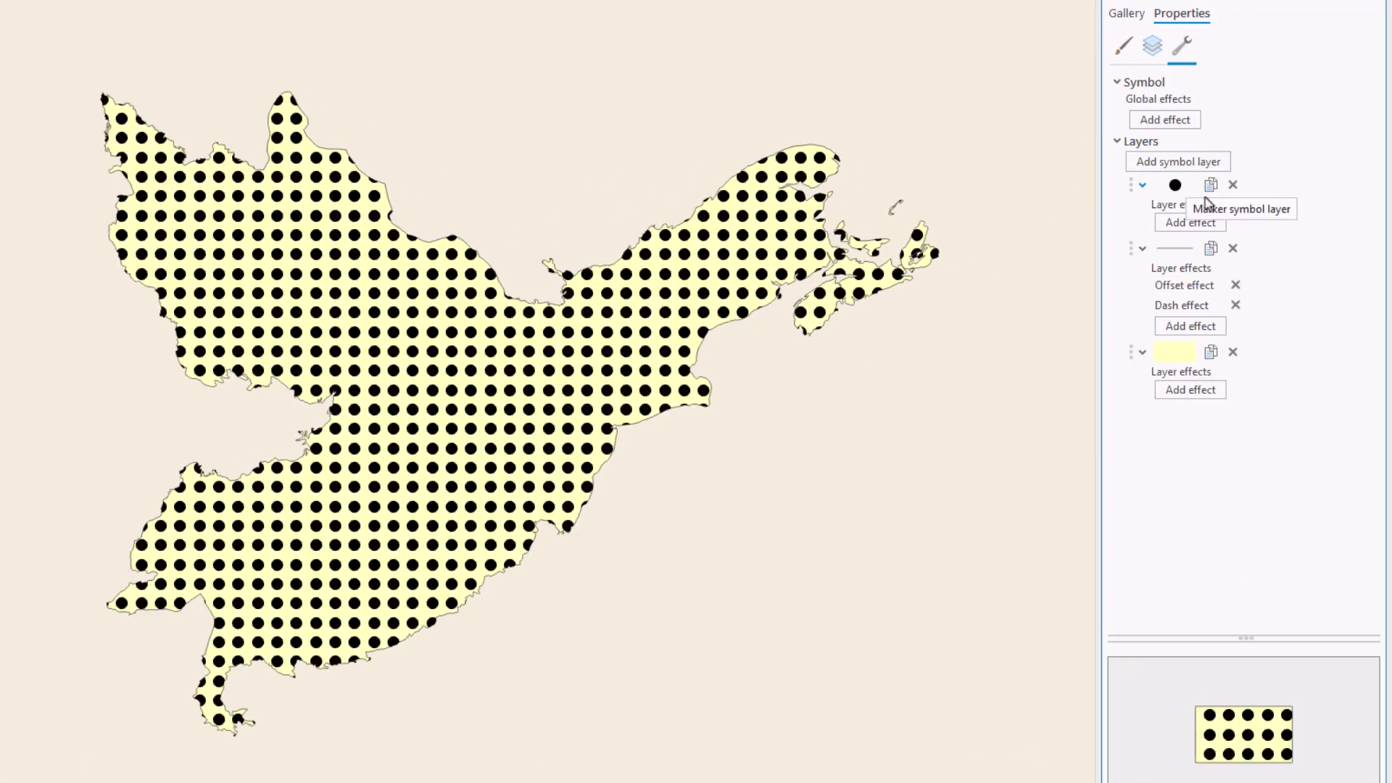
{"action": "left_click", "coordinate": [1235, 248]}
Place the markers along the line with random size, 4 pt, and template 4
{"action": "left_click", "coordinate": [1154, 50]}
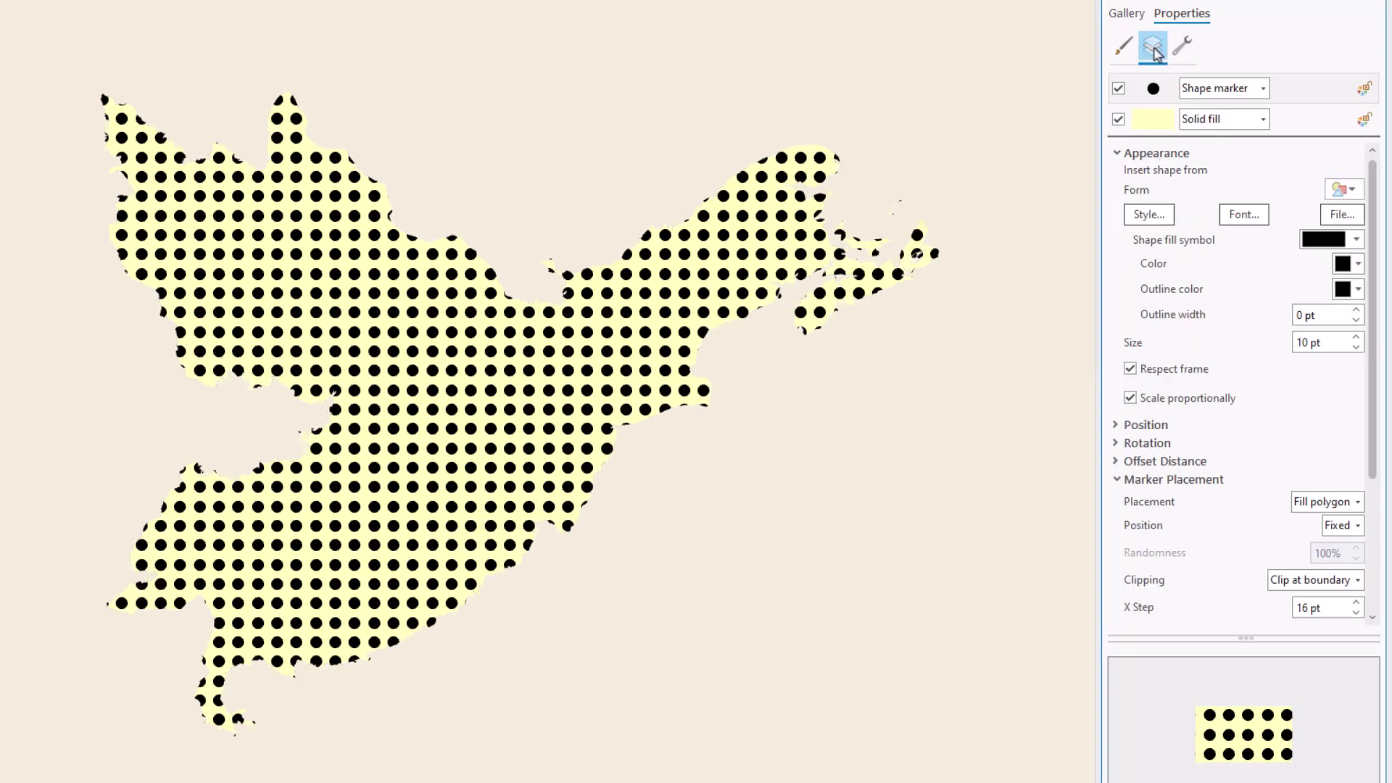
{"action": "scroll", "coordinate": [1358, 305], "scroll_direction": "down", "scroll_amount": 3}
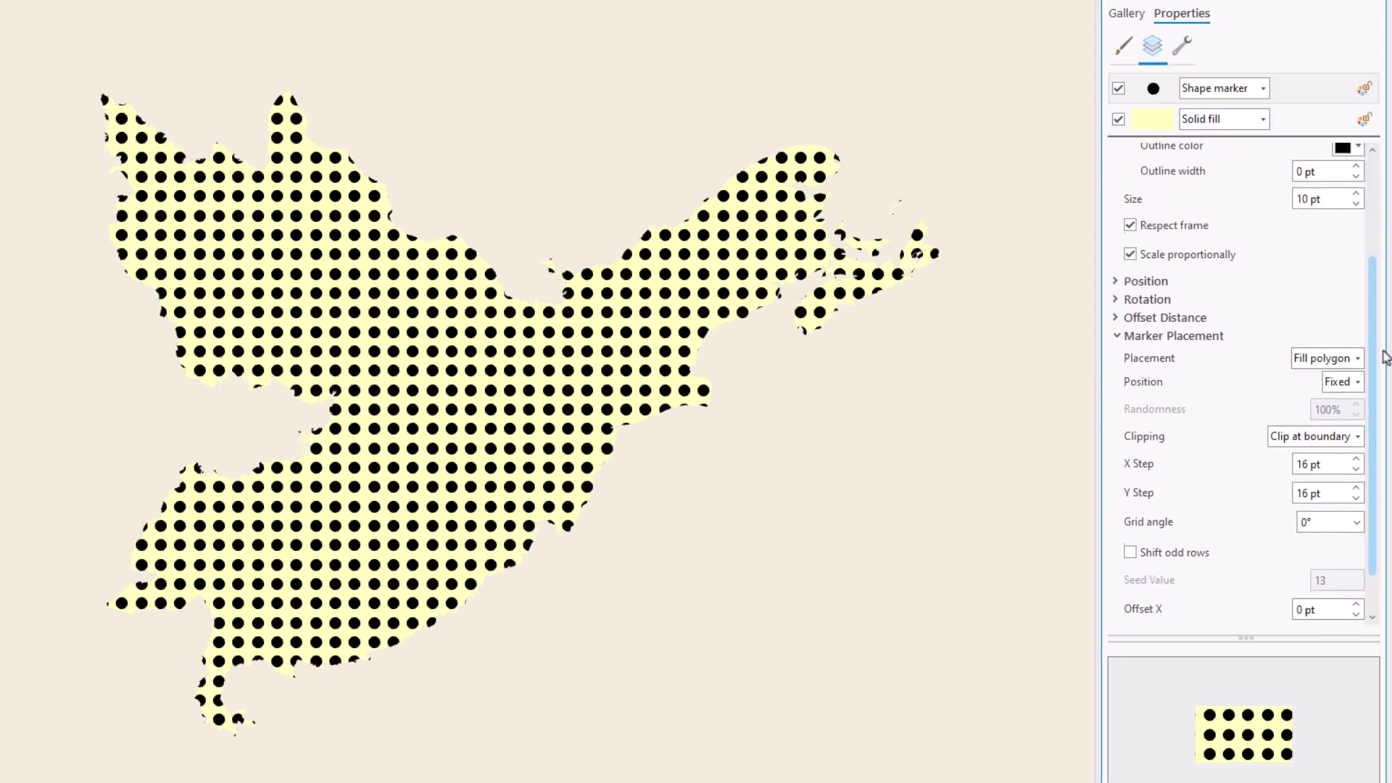
{"action": "left_click", "coordinate": [1358, 355]}
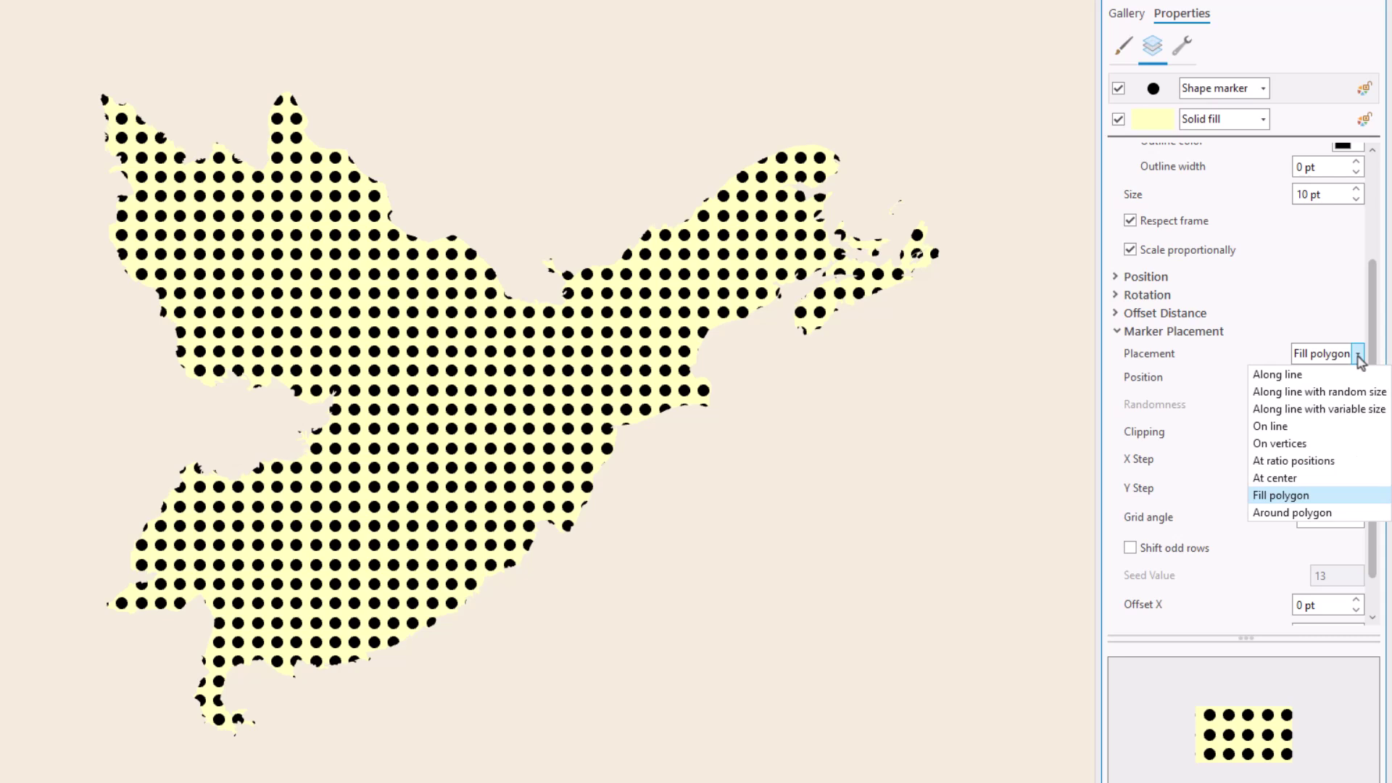
{"action": "left_click", "coordinate": [1340, 392]}
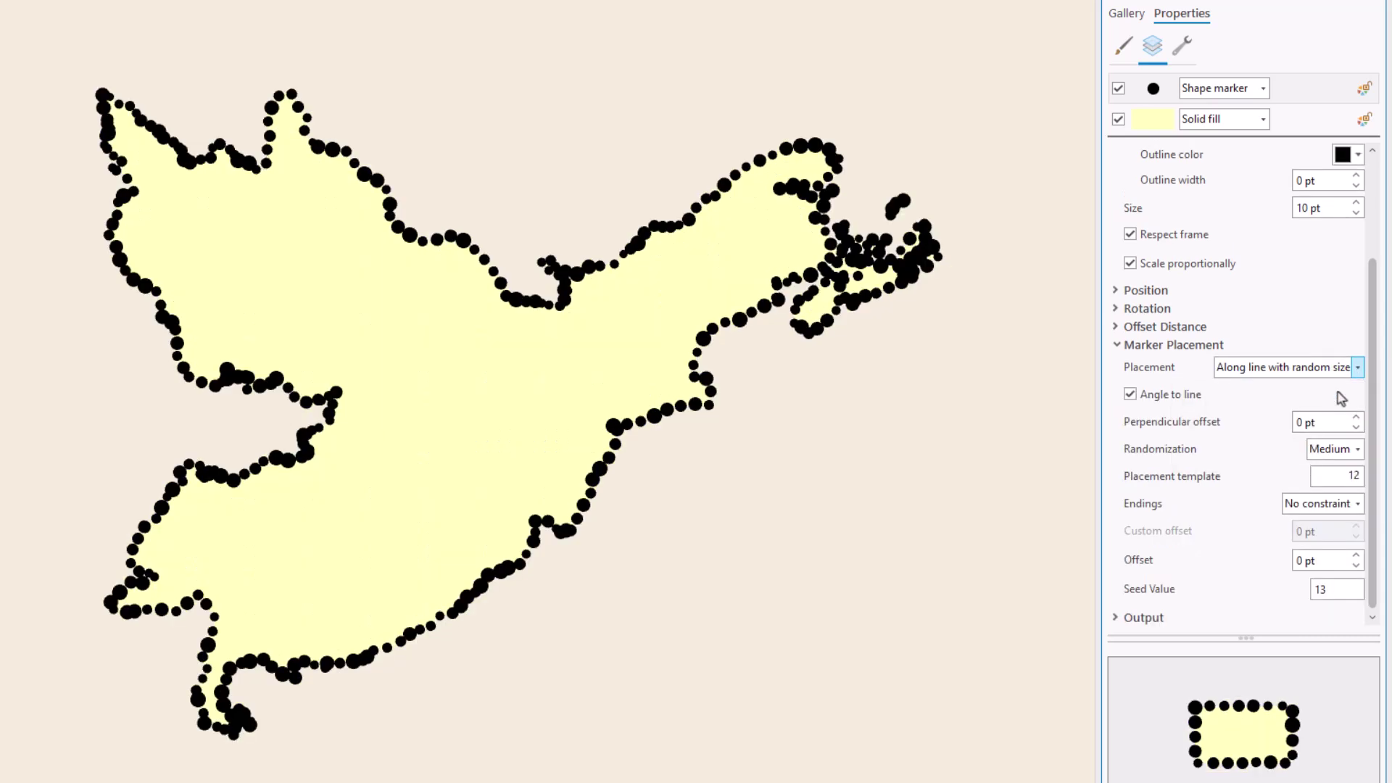
{"action": "left_click", "coordinate": [1357, 213]}
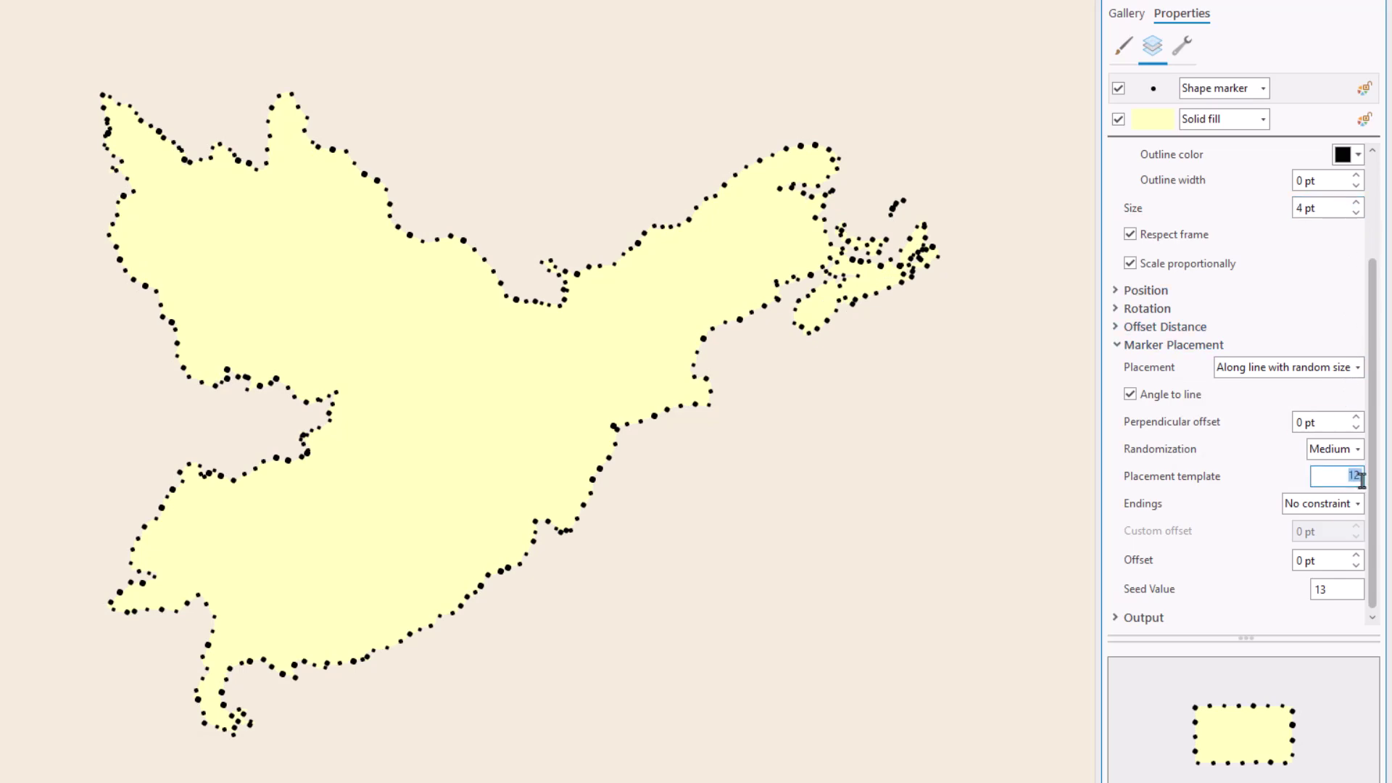
{"action": "type", "text": "4"}
{"action": "key", "text": "Return"}
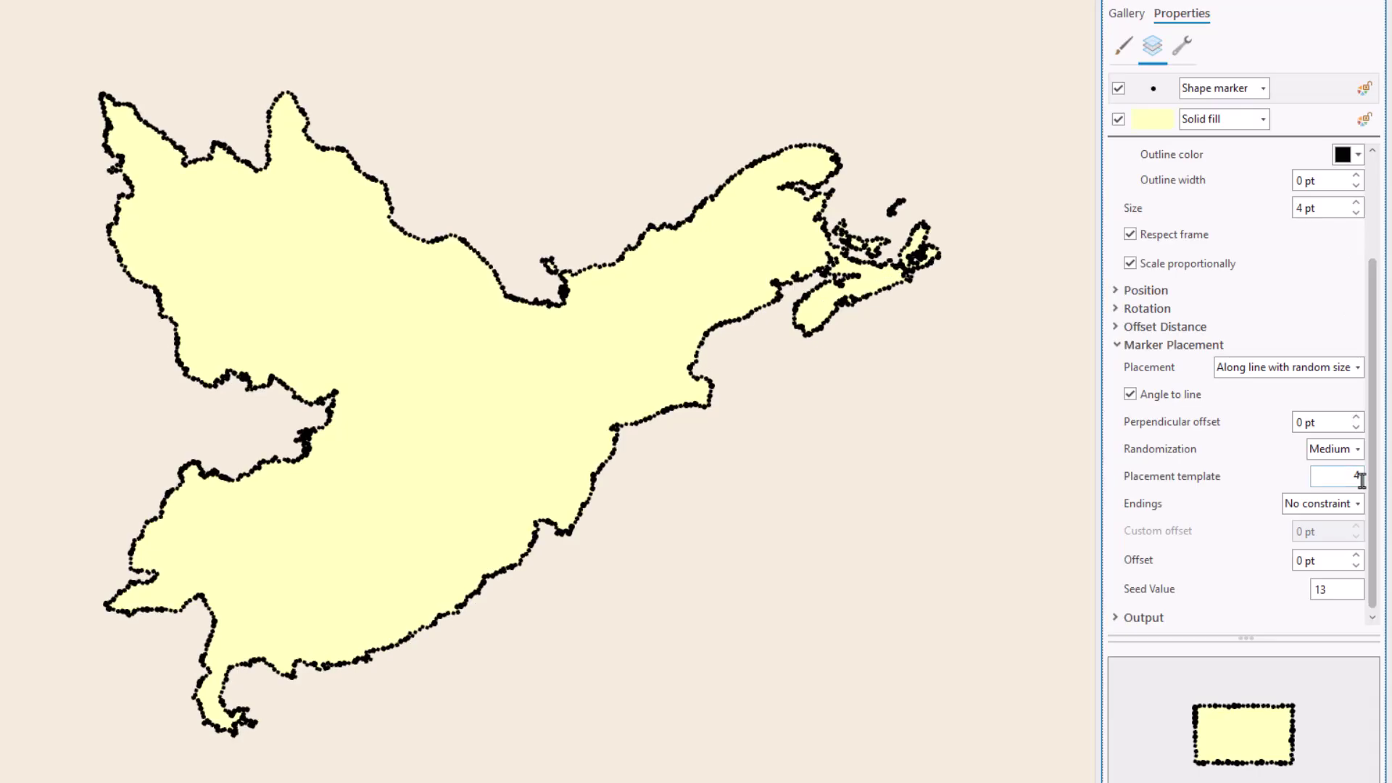
{"action": "left_click_drag", "start_coordinate": [1368, 459], "coordinate": [1369, 364]}
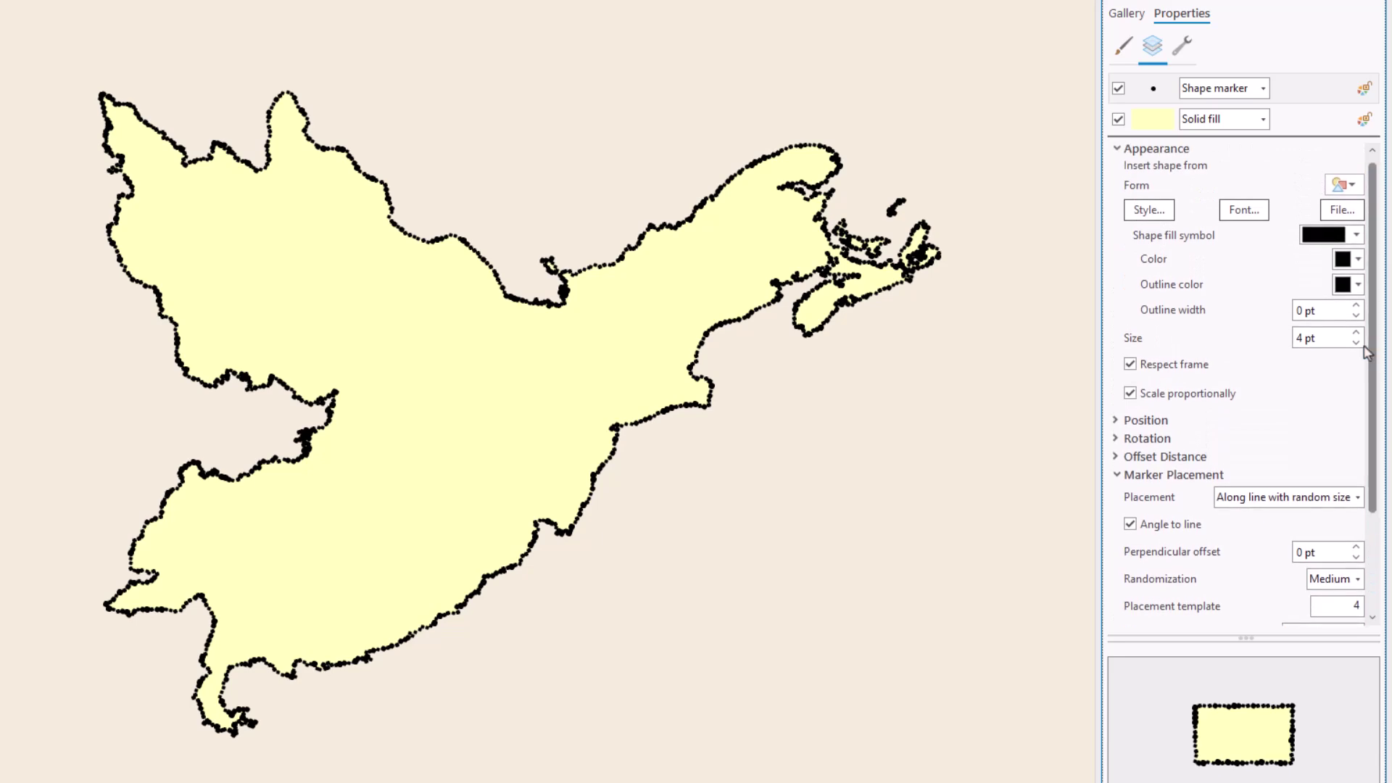
Make the edge markers cream F2ECDA with dark grey outlines
{"action": "left_click", "coordinate": [1345, 266]}
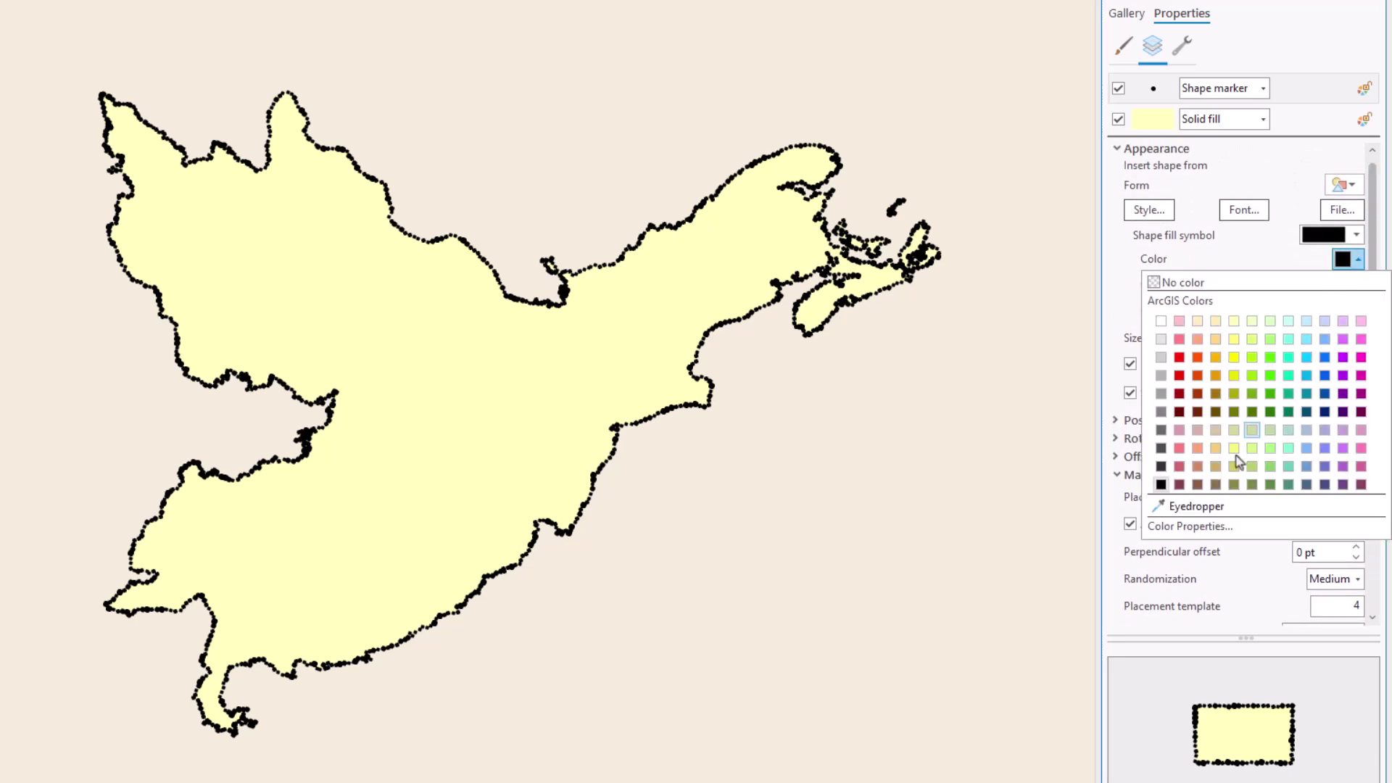
{"action": "left_click", "coordinate": [1201, 526]}
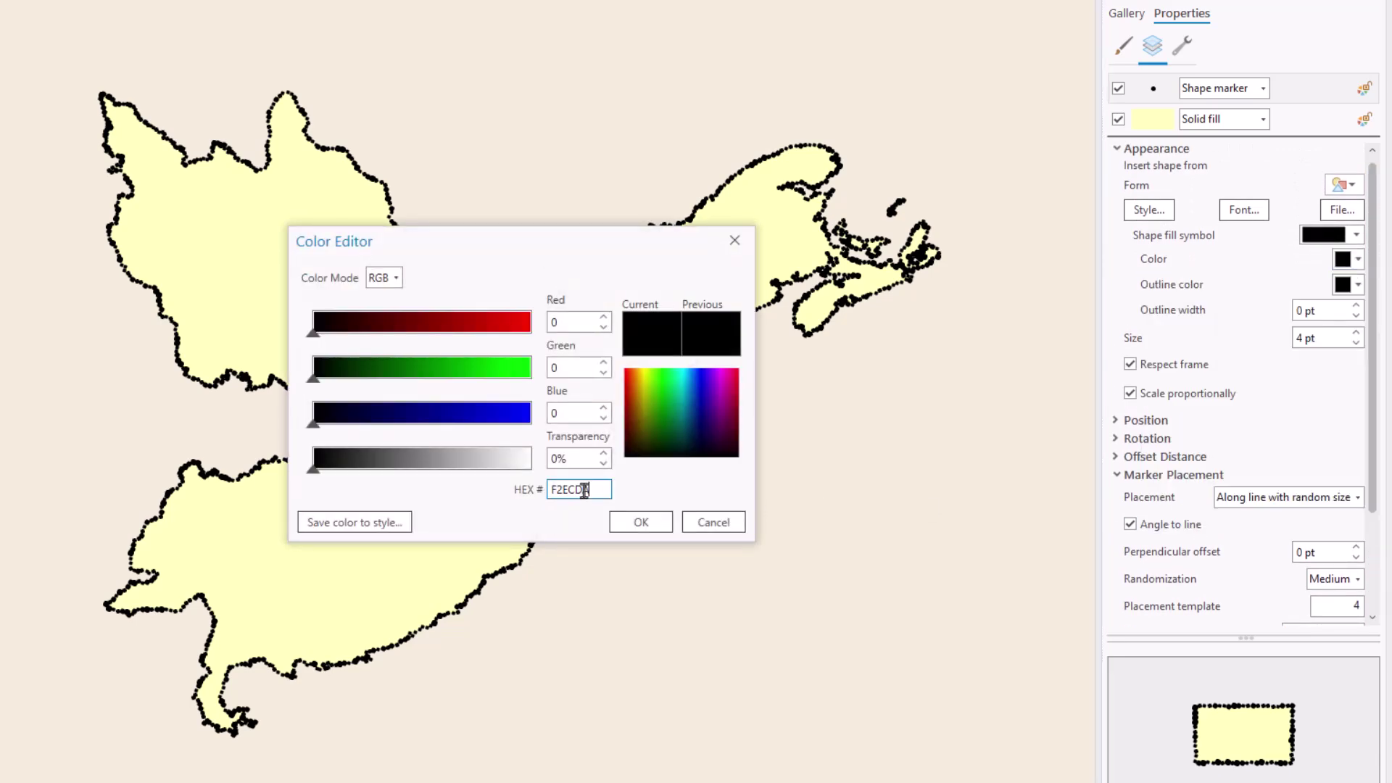
{"action": "left_click", "coordinate": [642, 524]}
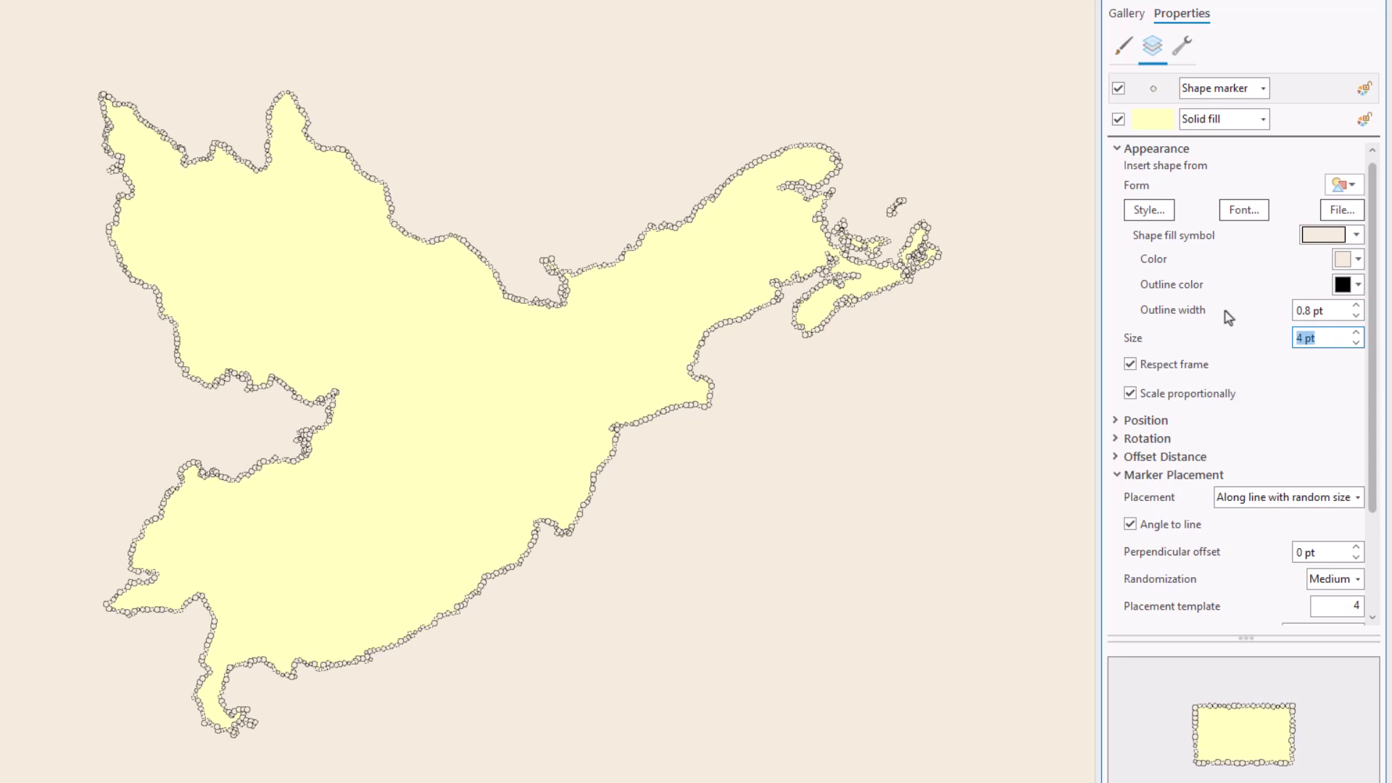
{"action": "left_click", "coordinate": [1342, 285]}
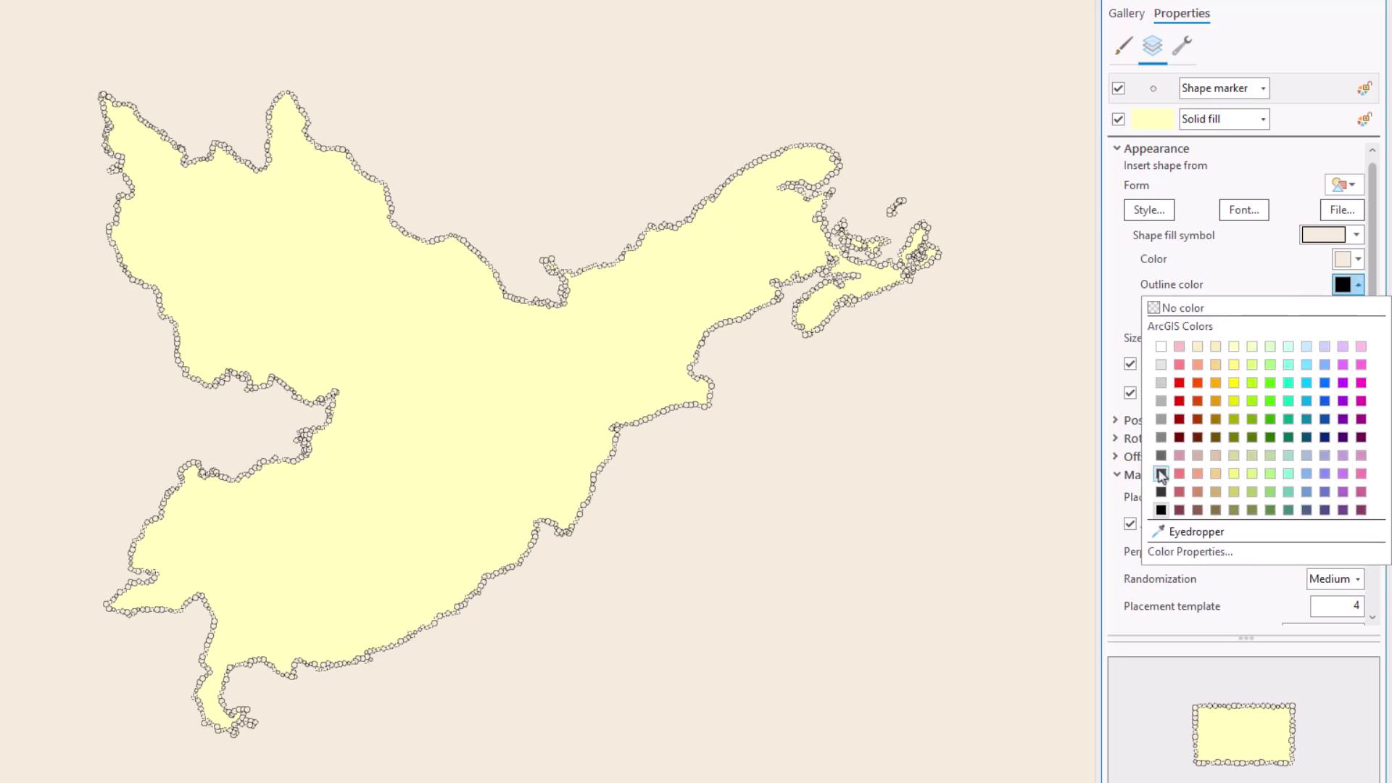
{"action": "left_click", "coordinate": [1160, 474]}
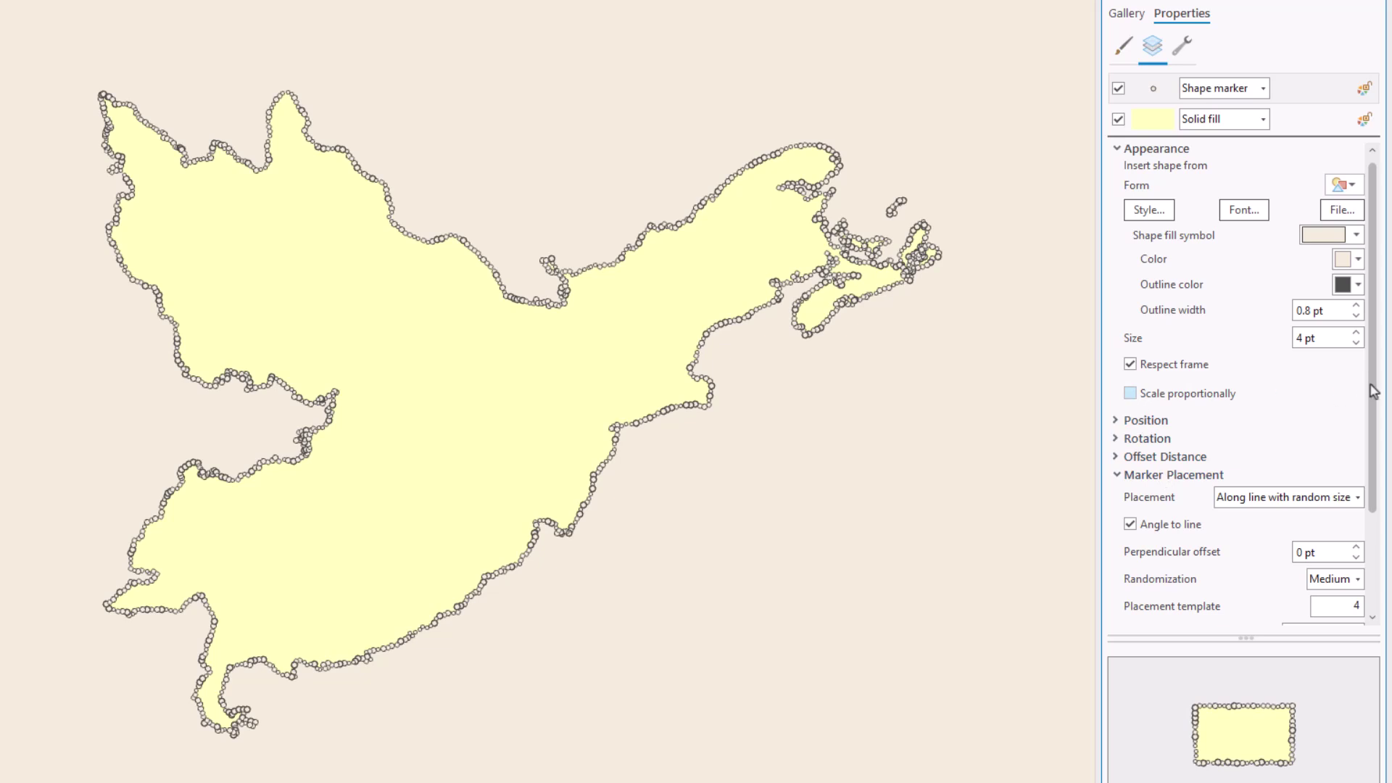
Add a Wave effect to the marker layer
{"action": "left_click", "coordinate": [1184, 50]}
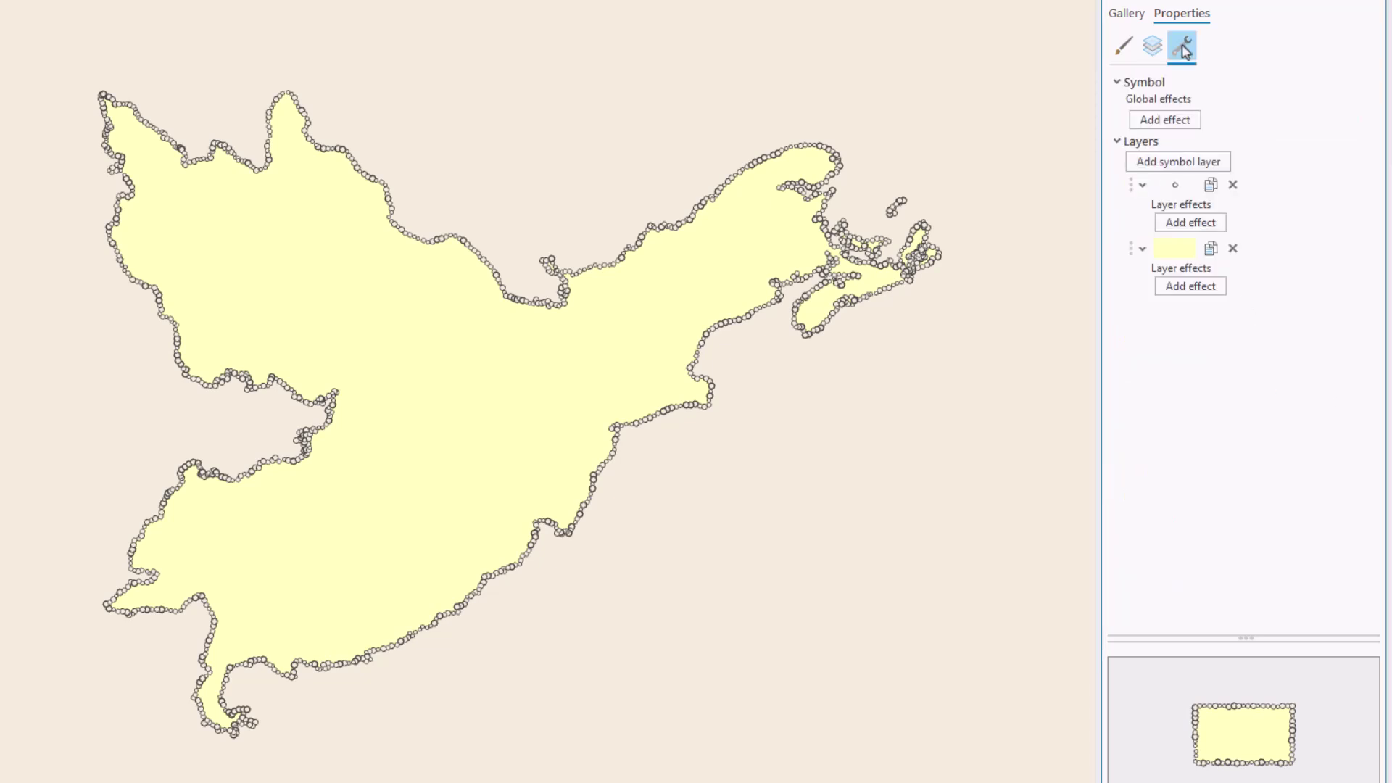
{"action": "left_click", "coordinate": [1204, 232]}
{"action": "left_click", "coordinate": [1196, 454]}
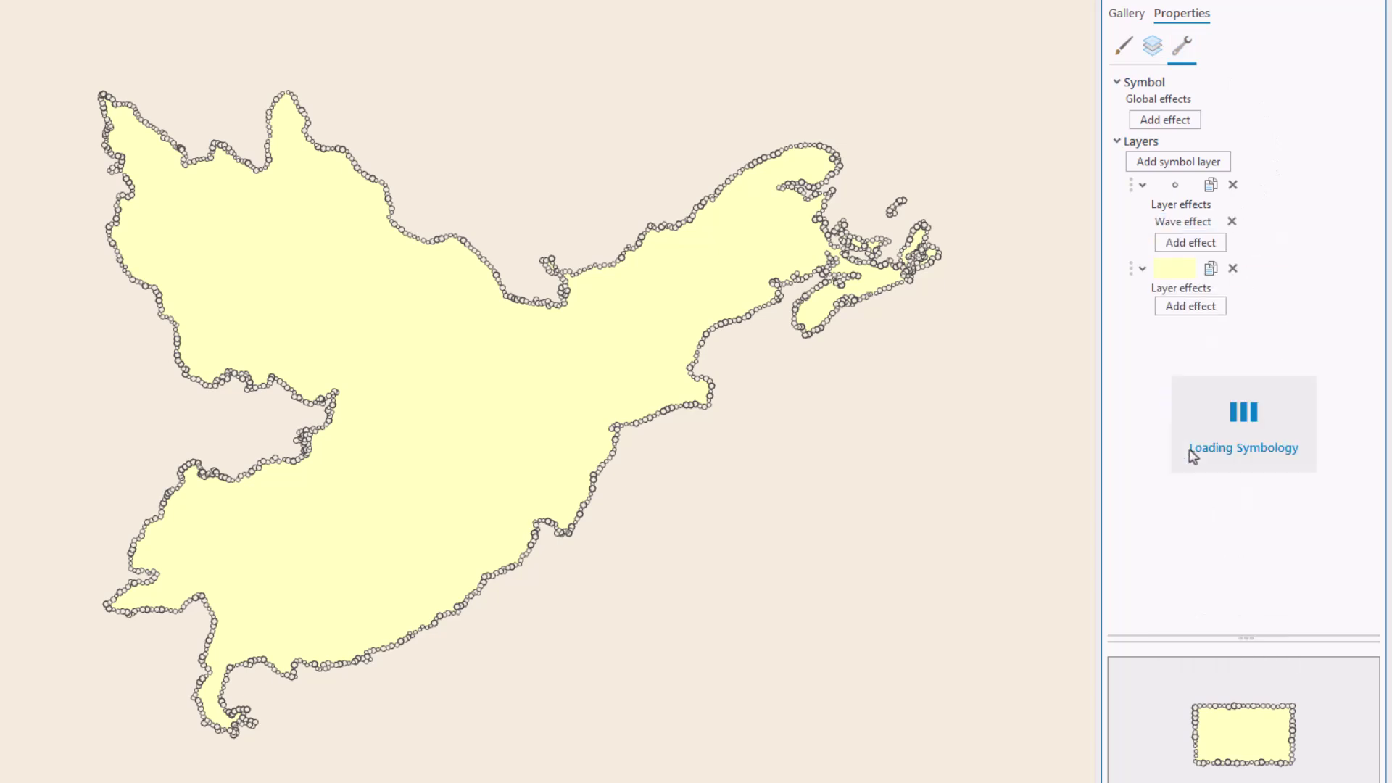
{"action": "left_click", "coordinate": [1153, 48]}
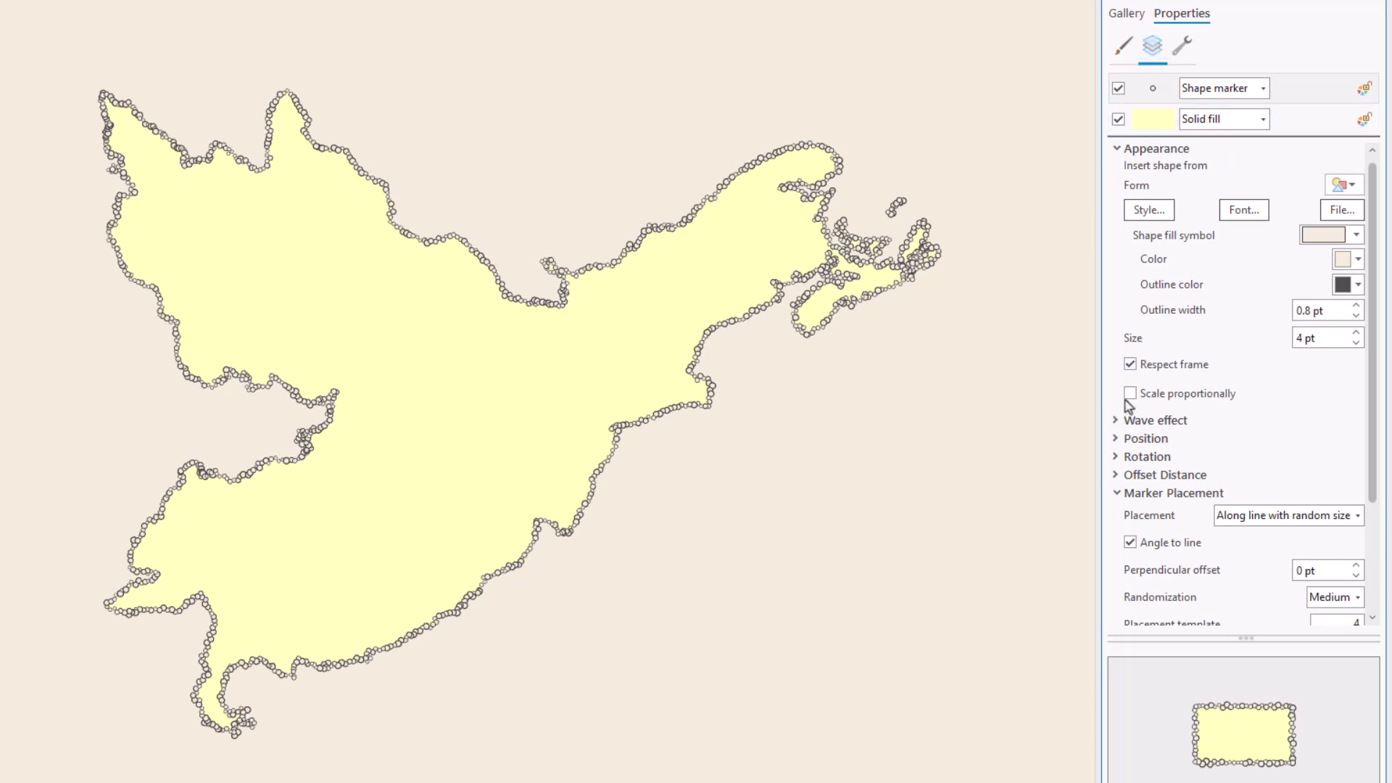
Expand the marker layer's Wave effect settings
{"action": "left_click", "coordinate": [1121, 422]}
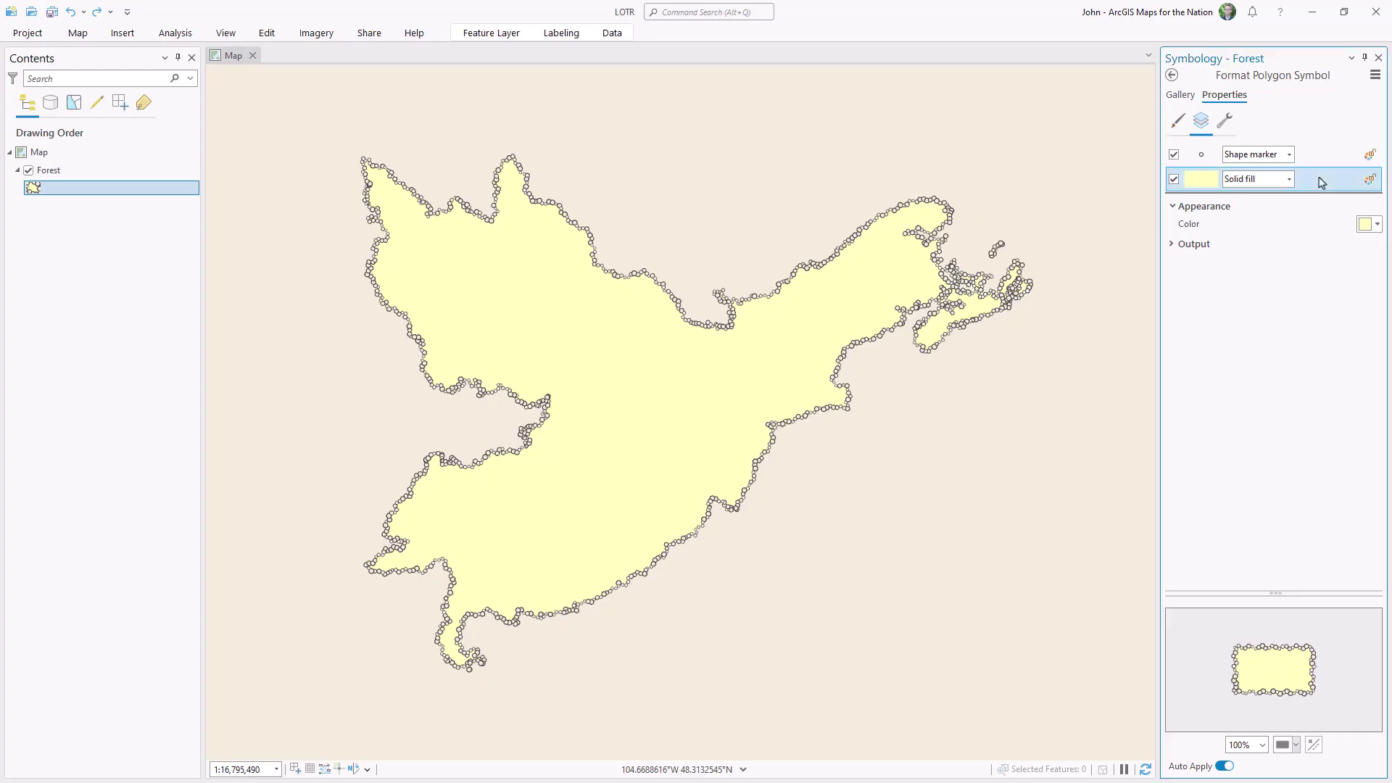
Switch the Forest fill to a 60 pt picture fill using ForestFill.png
{"action": "left_click", "coordinate": [1288, 181]}
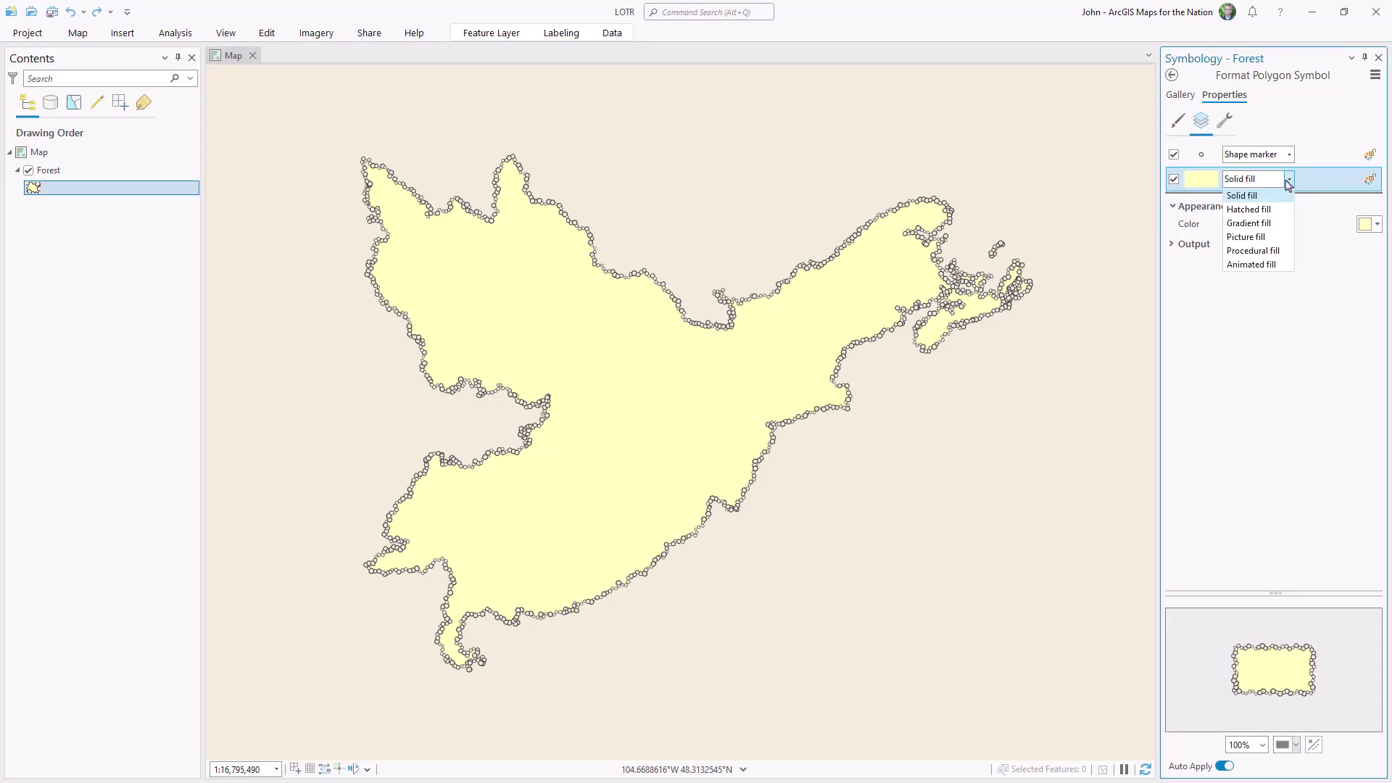
{"action": "left_click", "coordinate": [1266, 237]}
{"action": "left_click", "coordinate": [1204, 225]}
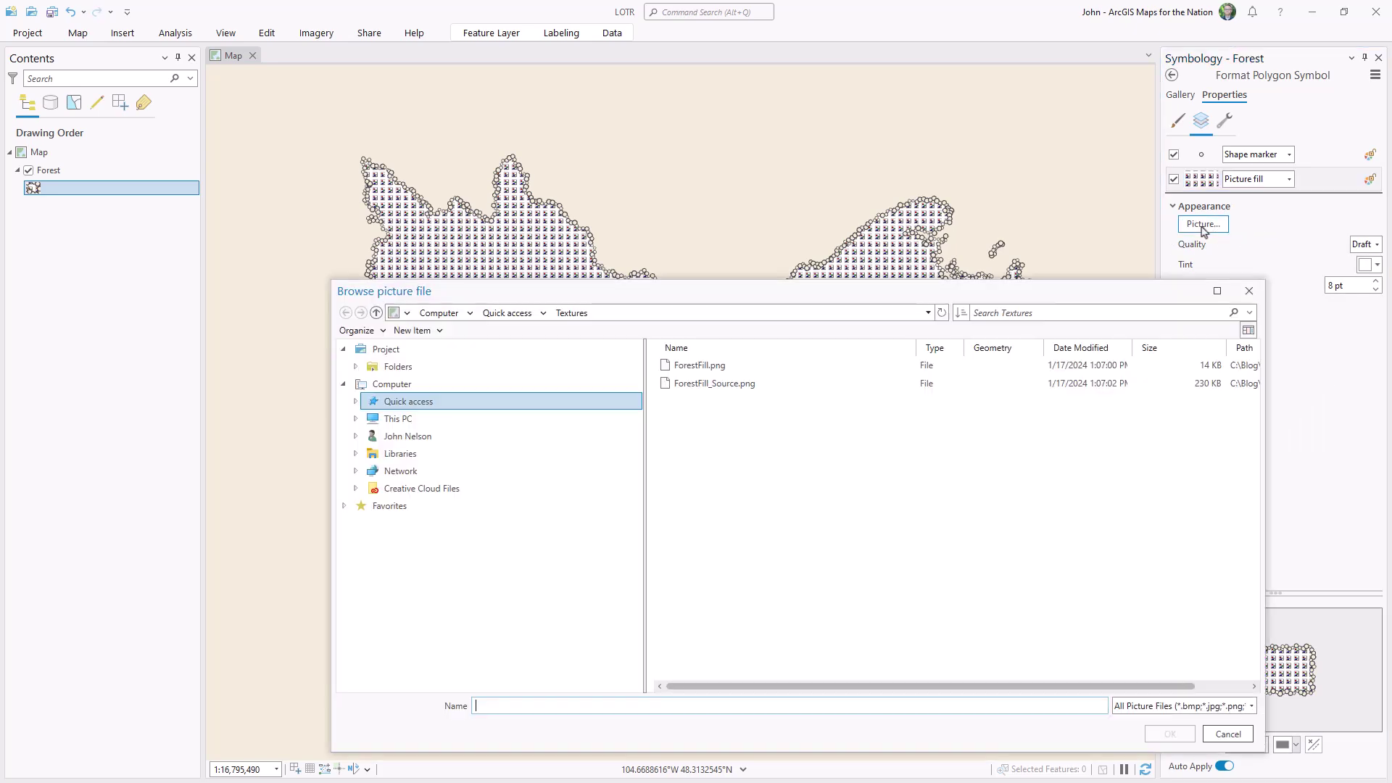
{"action": "left_click", "coordinate": [687, 368]}
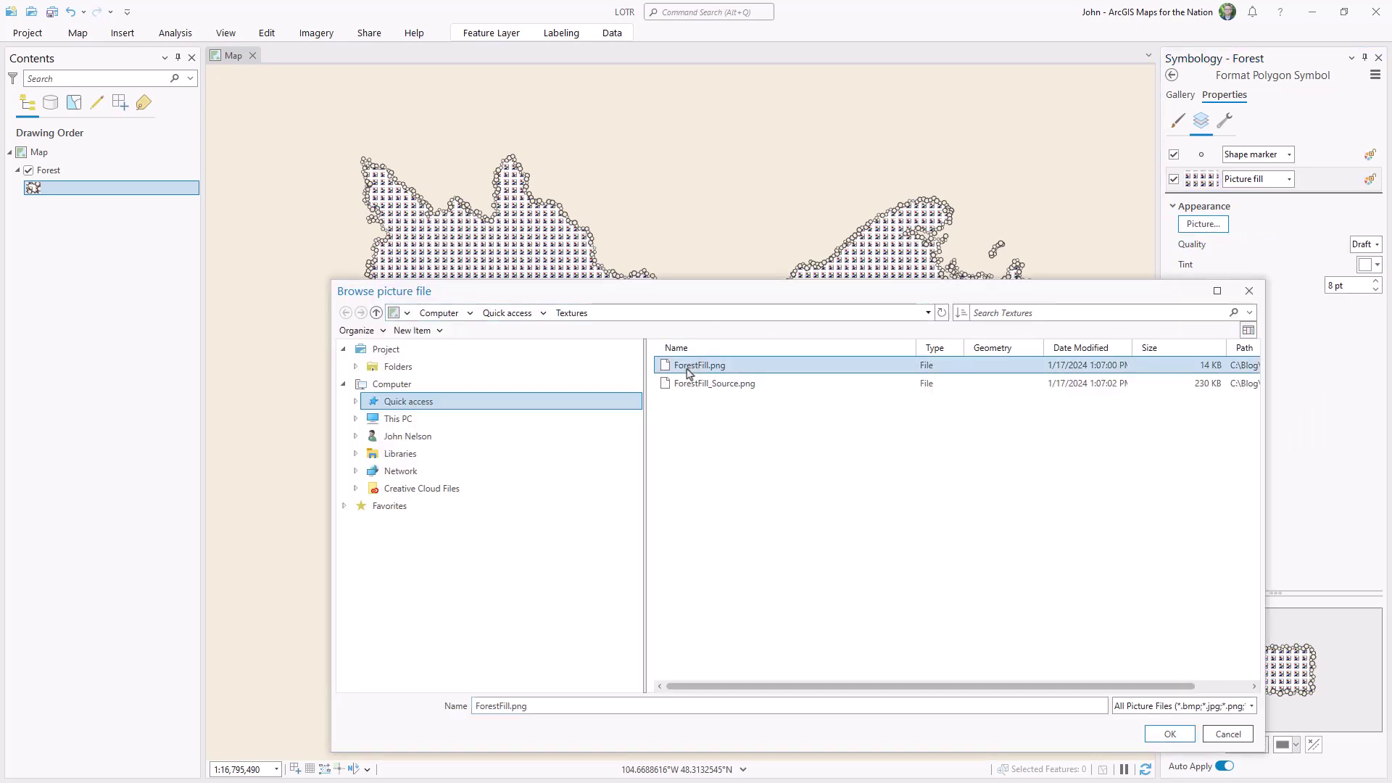
{"action": "left_click", "coordinate": [1172, 735]}
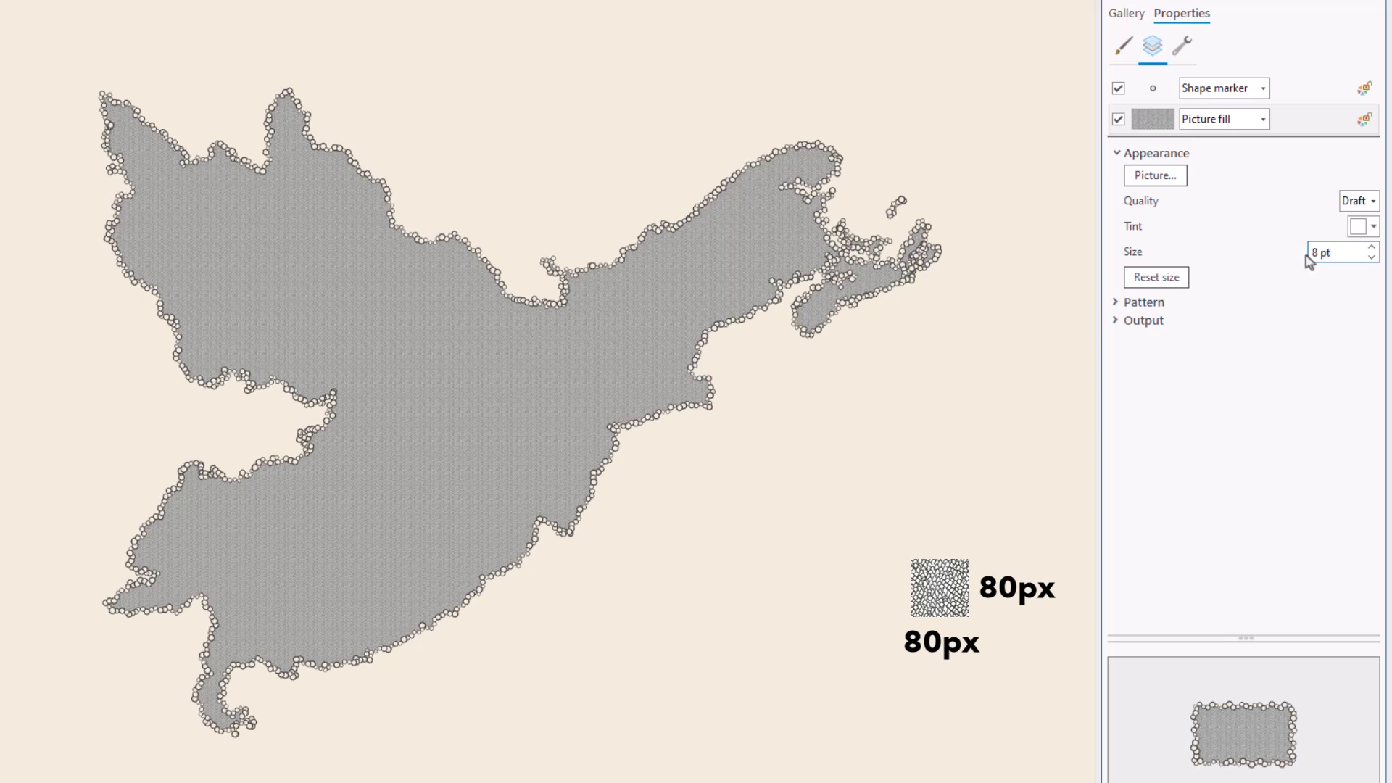
{"action": "type", "text": "60"}
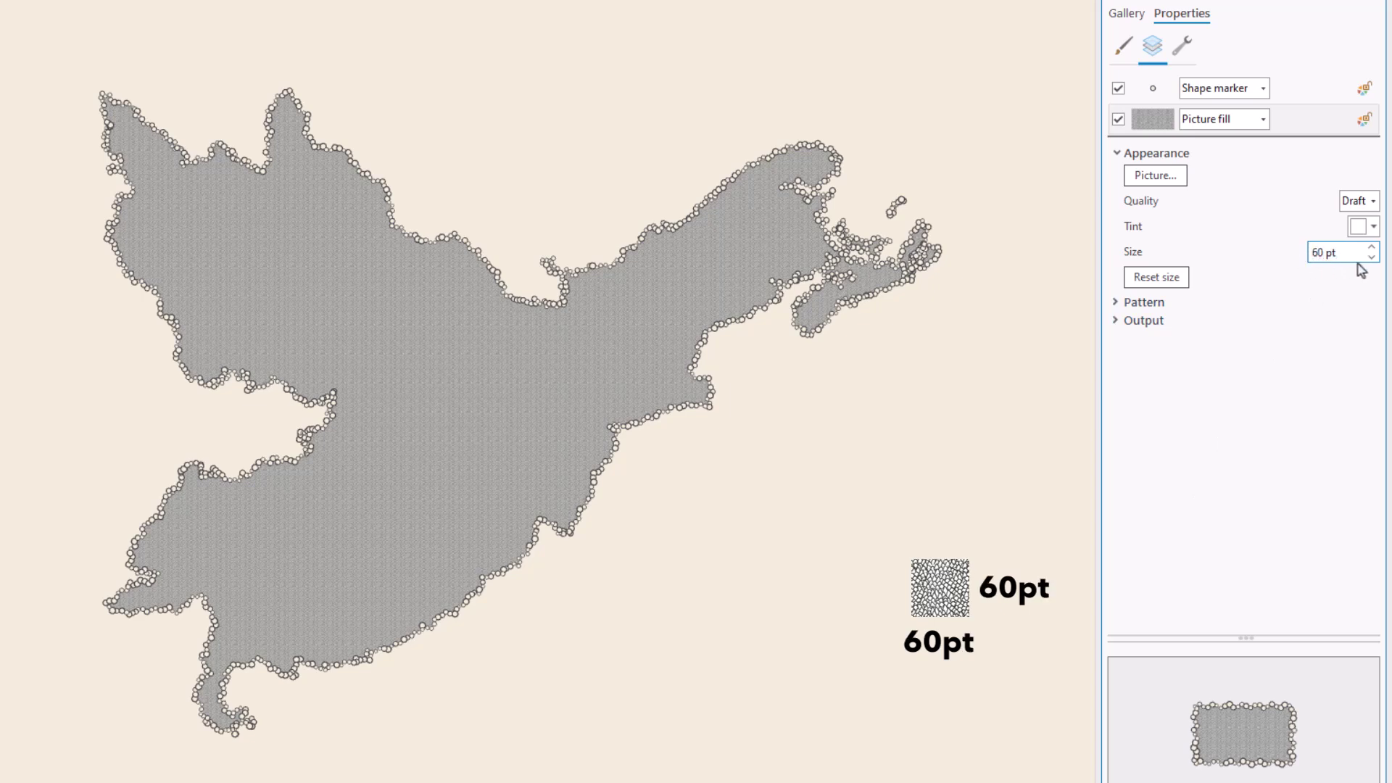
{"action": "key", "text": "Tab"}
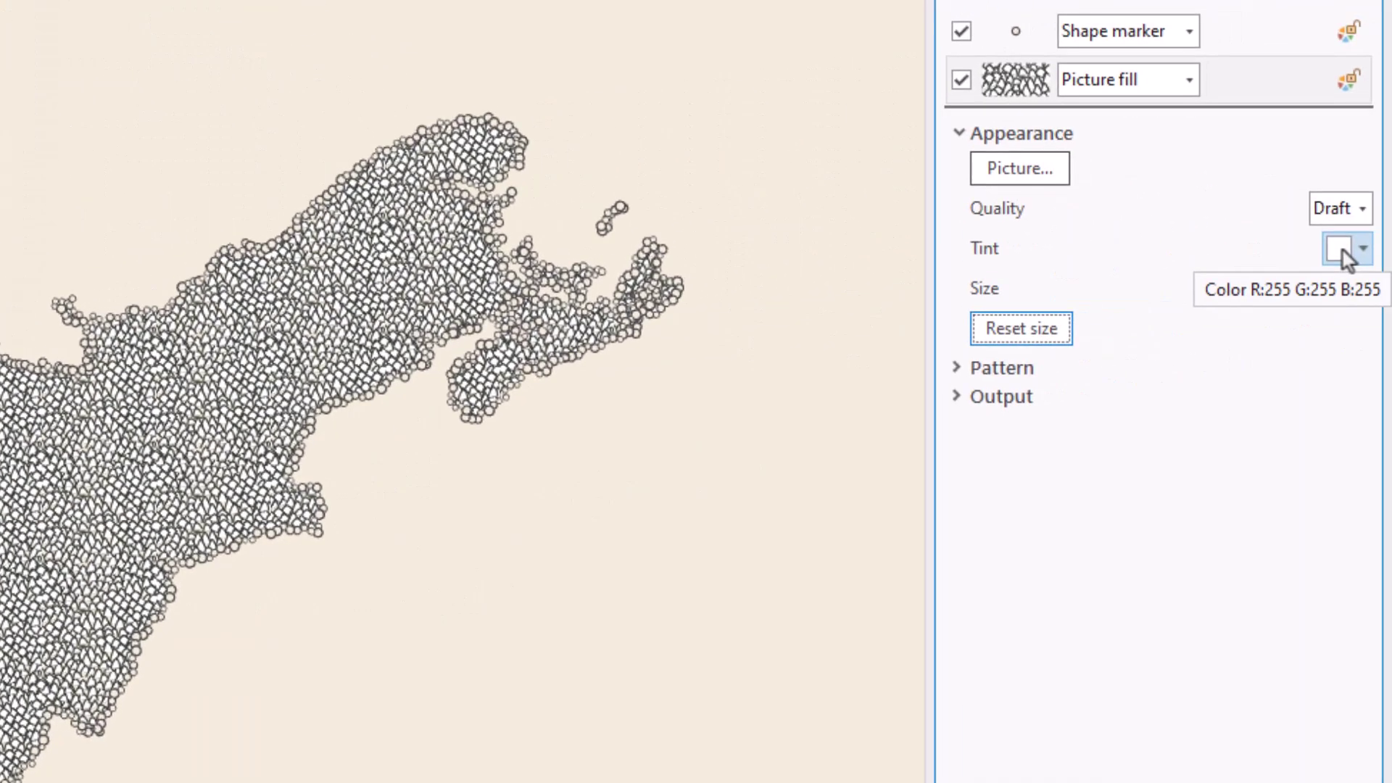
Tint the picture fill with beige sampled from the map background using the eyedropper
{"action": "left_click", "coordinate": [1344, 251]}
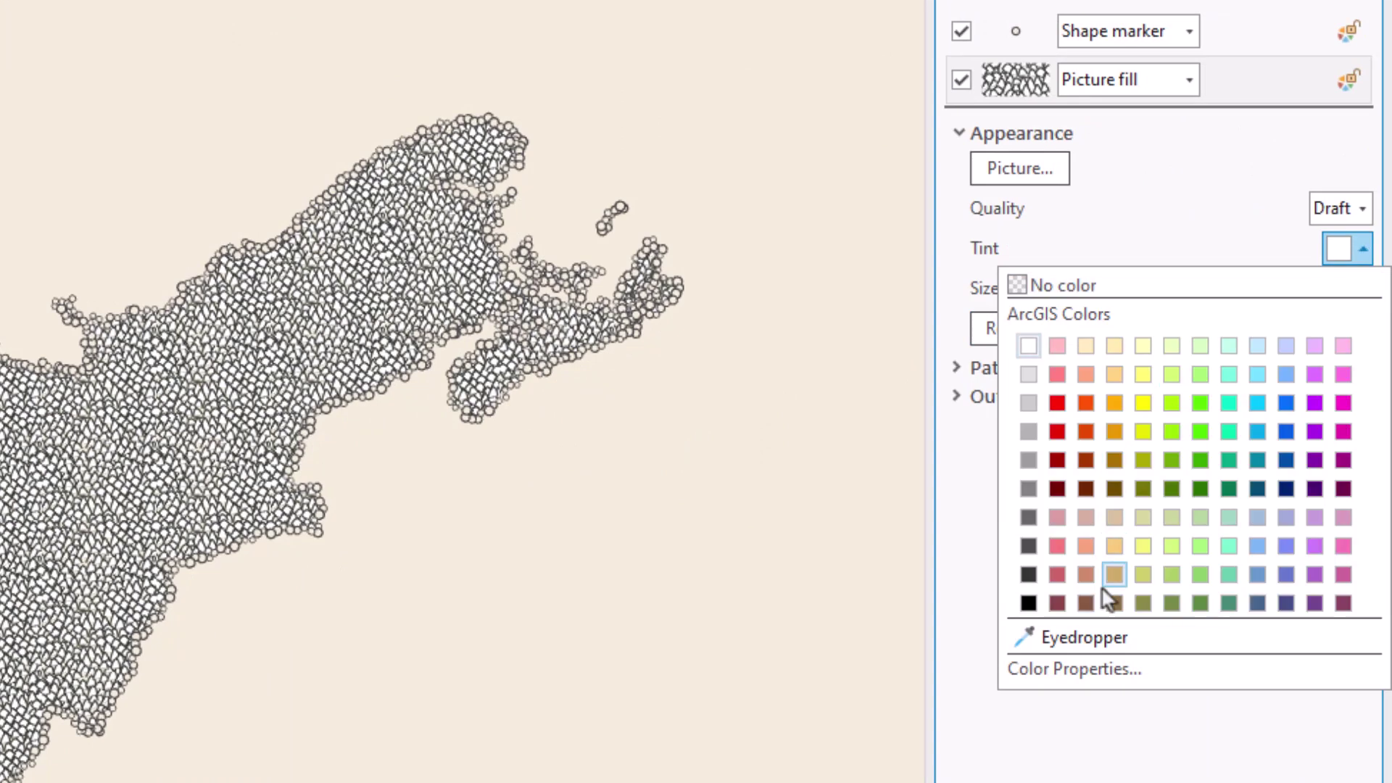
{"action": "left_click", "coordinate": [1109, 640]}
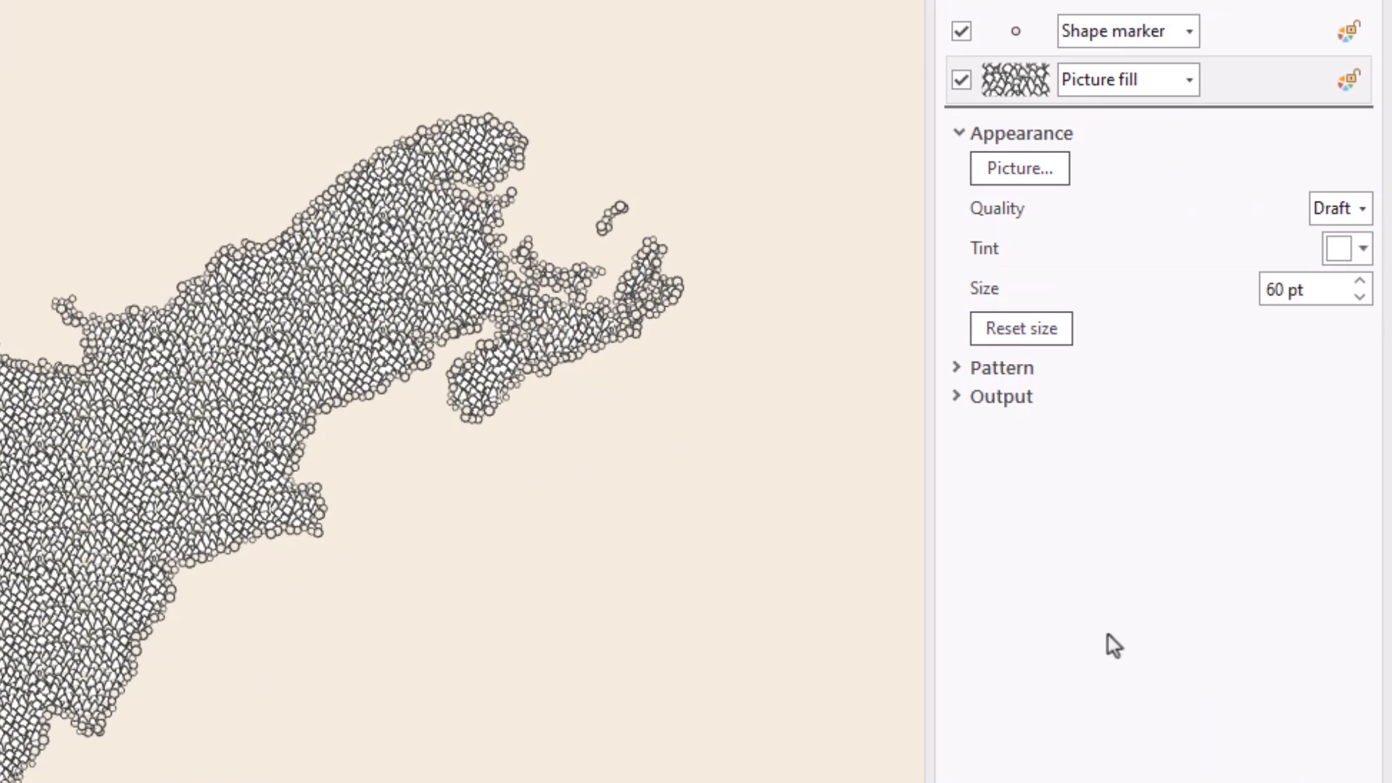
{"action": "left_click", "coordinate": [612, 484]}
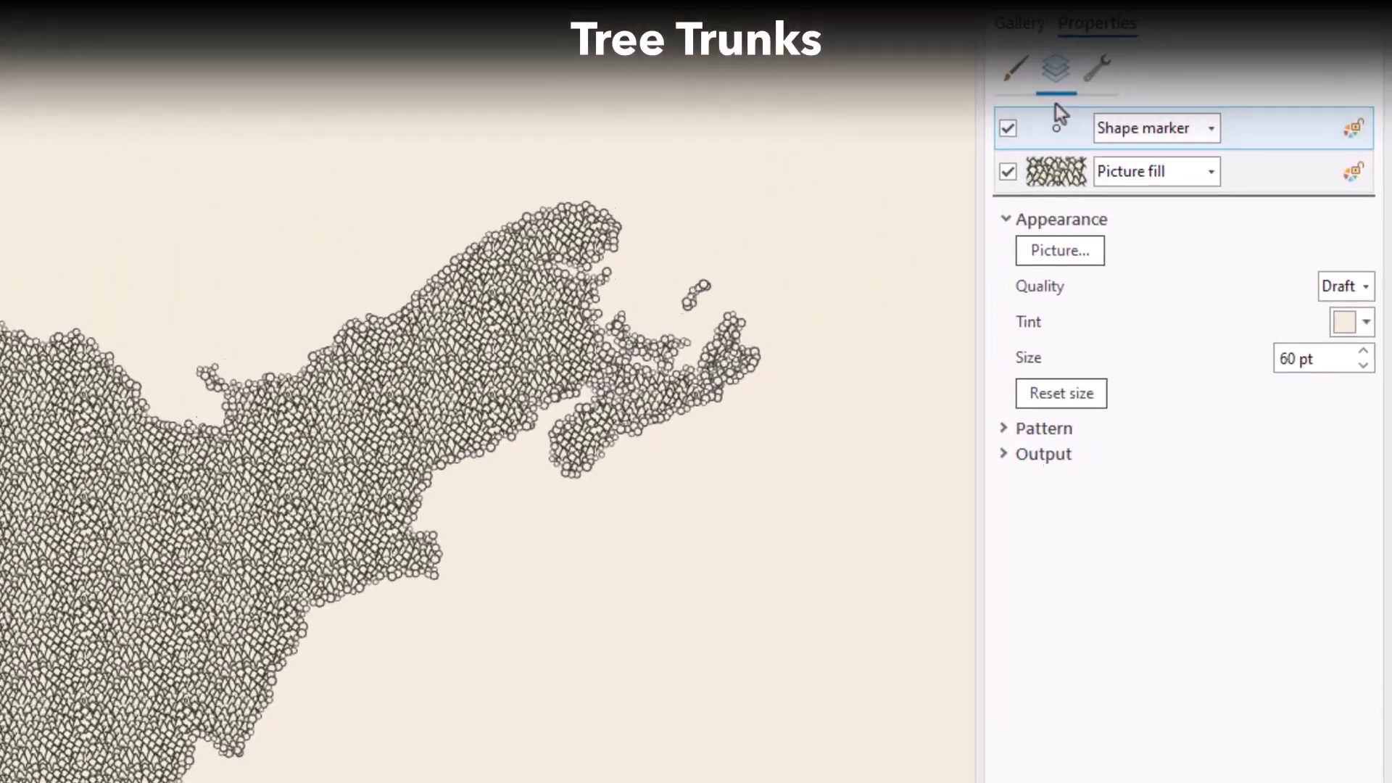
Duplicate the circle marker layer and move the copy to the bottom
{"action": "left_click", "coordinate": [1080, 85]}
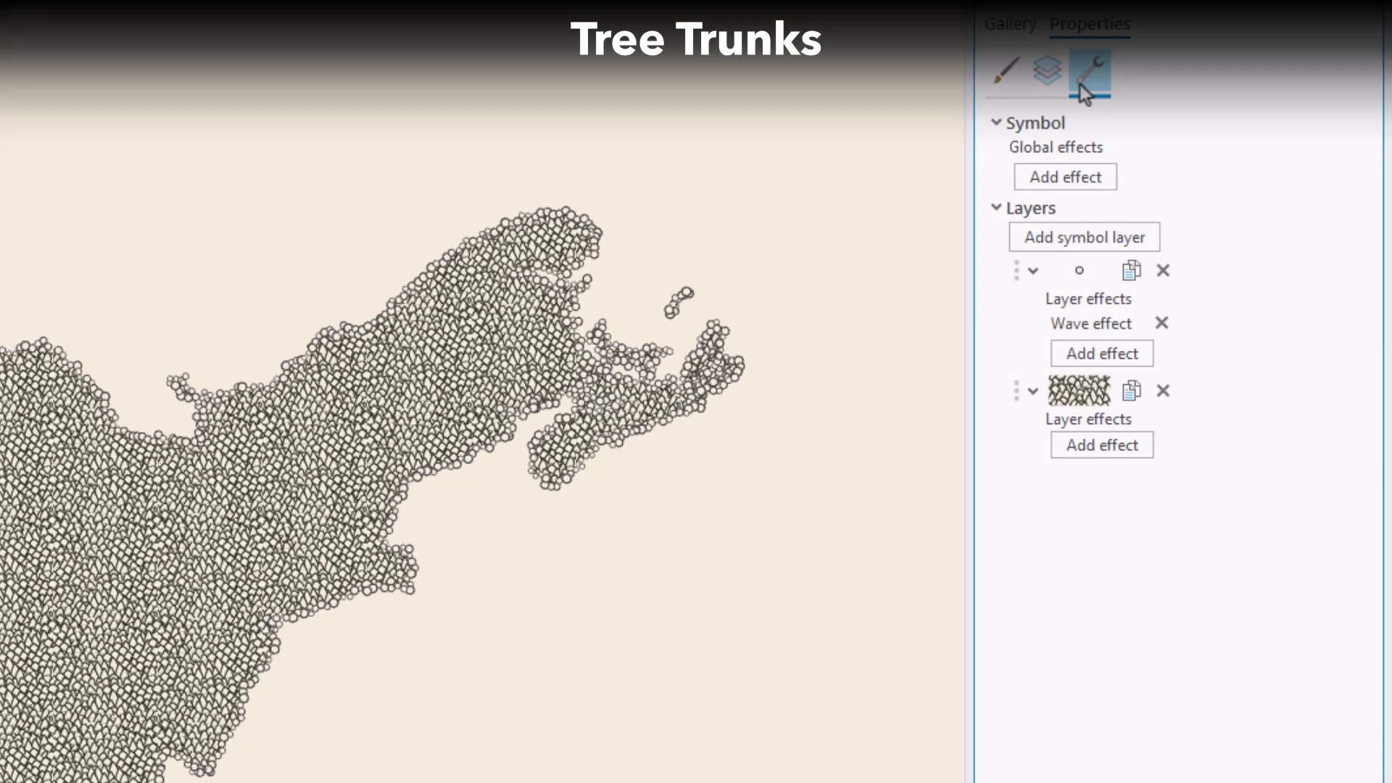
{"action": "left_click", "coordinate": [1131, 270]}
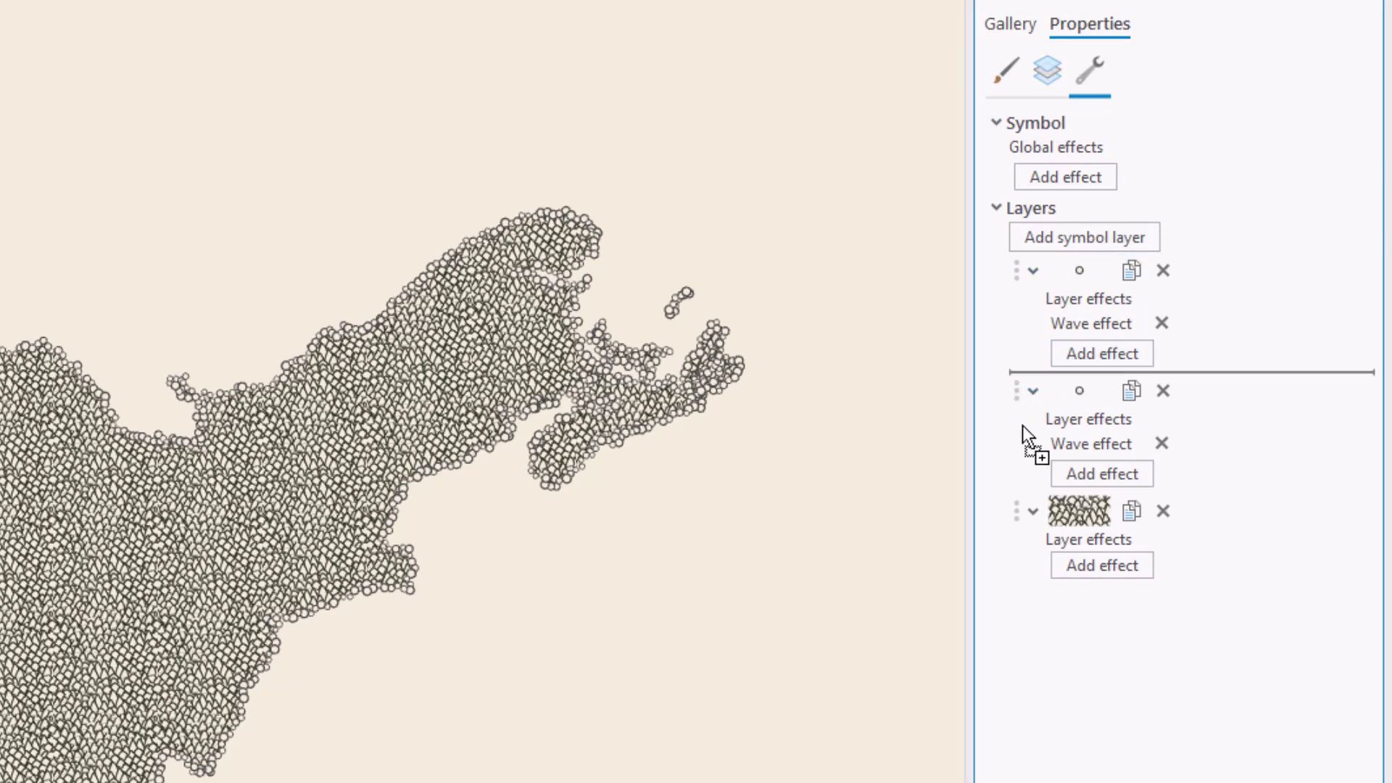
{"action": "left_click_drag", "start_coordinate": [1017, 392], "coordinate": [1033, 560]}
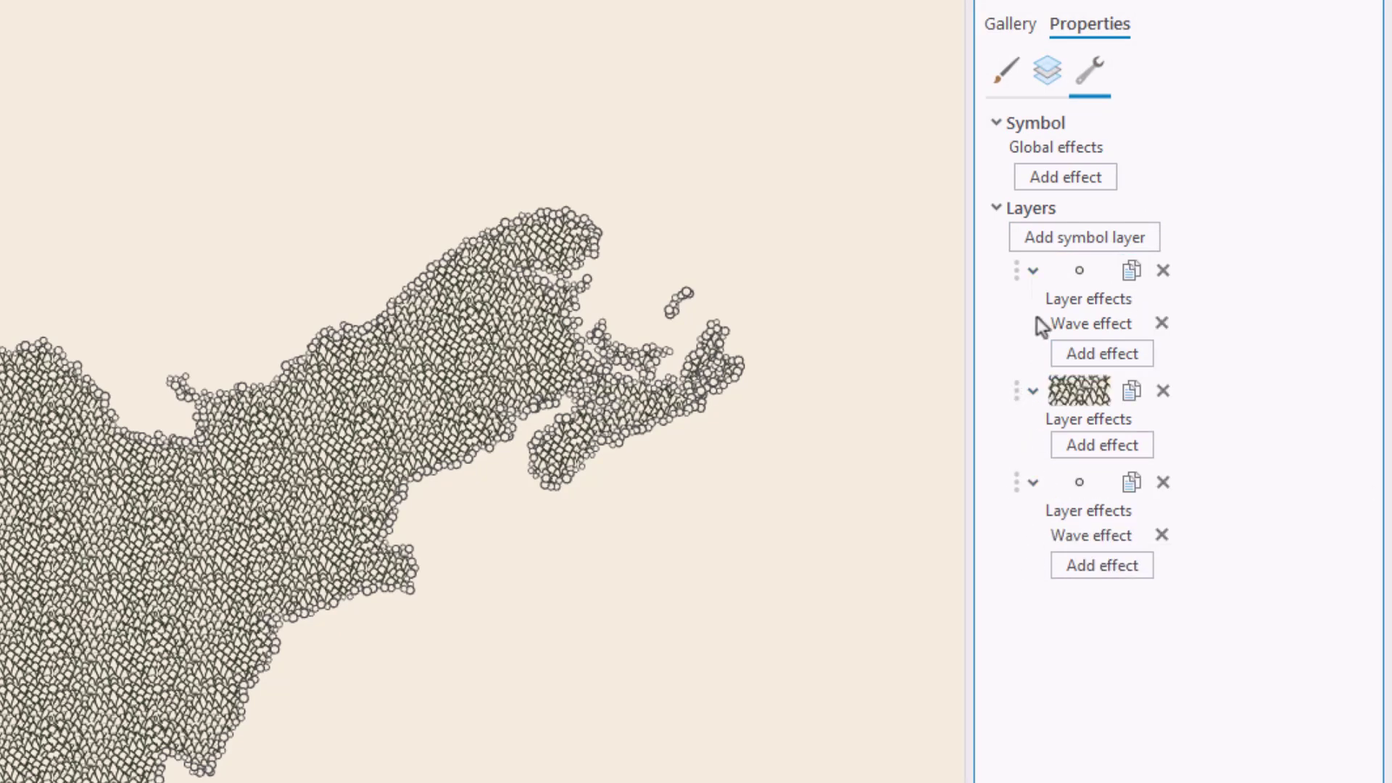
{"action": "left_click", "coordinate": [1044, 74]}
Make the bottom marker a dark grey line shape, 1 pt wide, 6 pt size
{"action": "left_click", "coordinate": [1255, 220]}
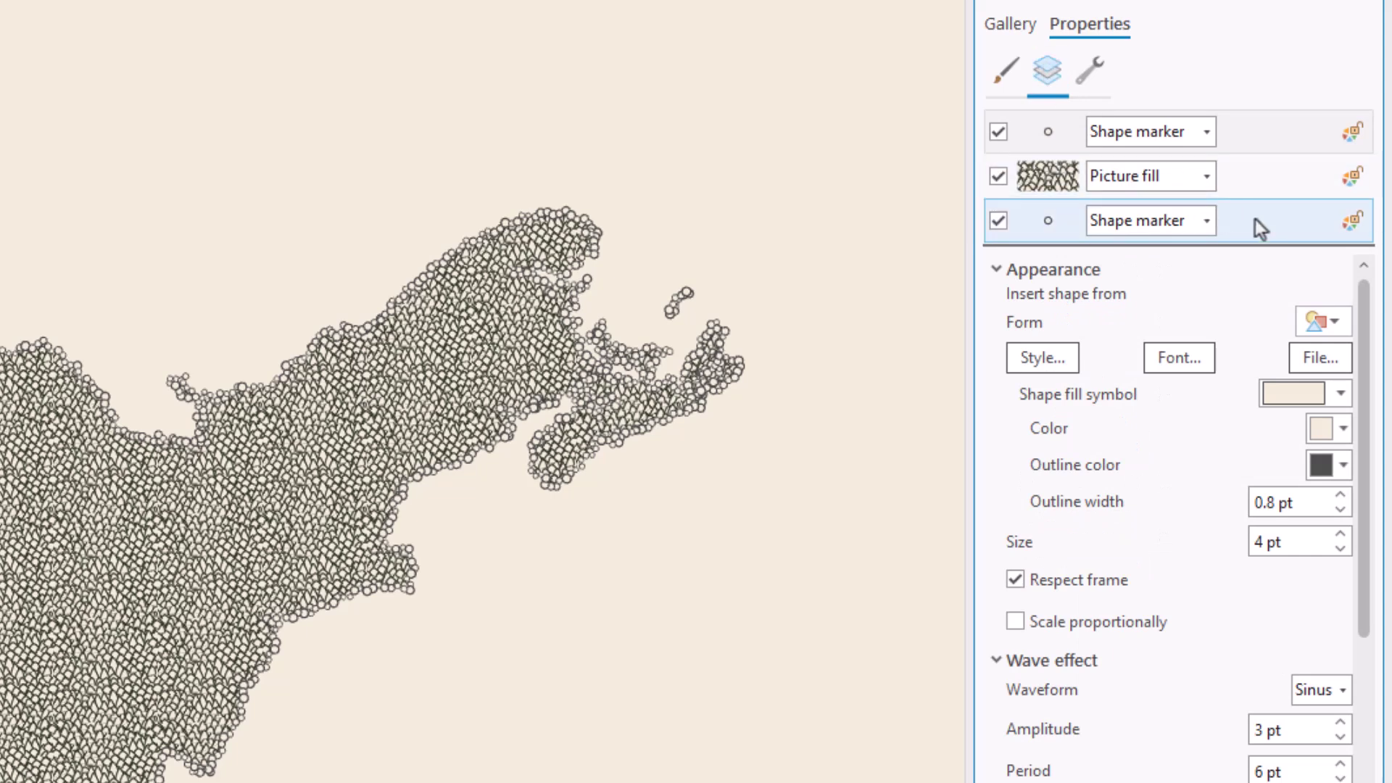
{"action": "left_click", "coordinate": [1332, 319]}
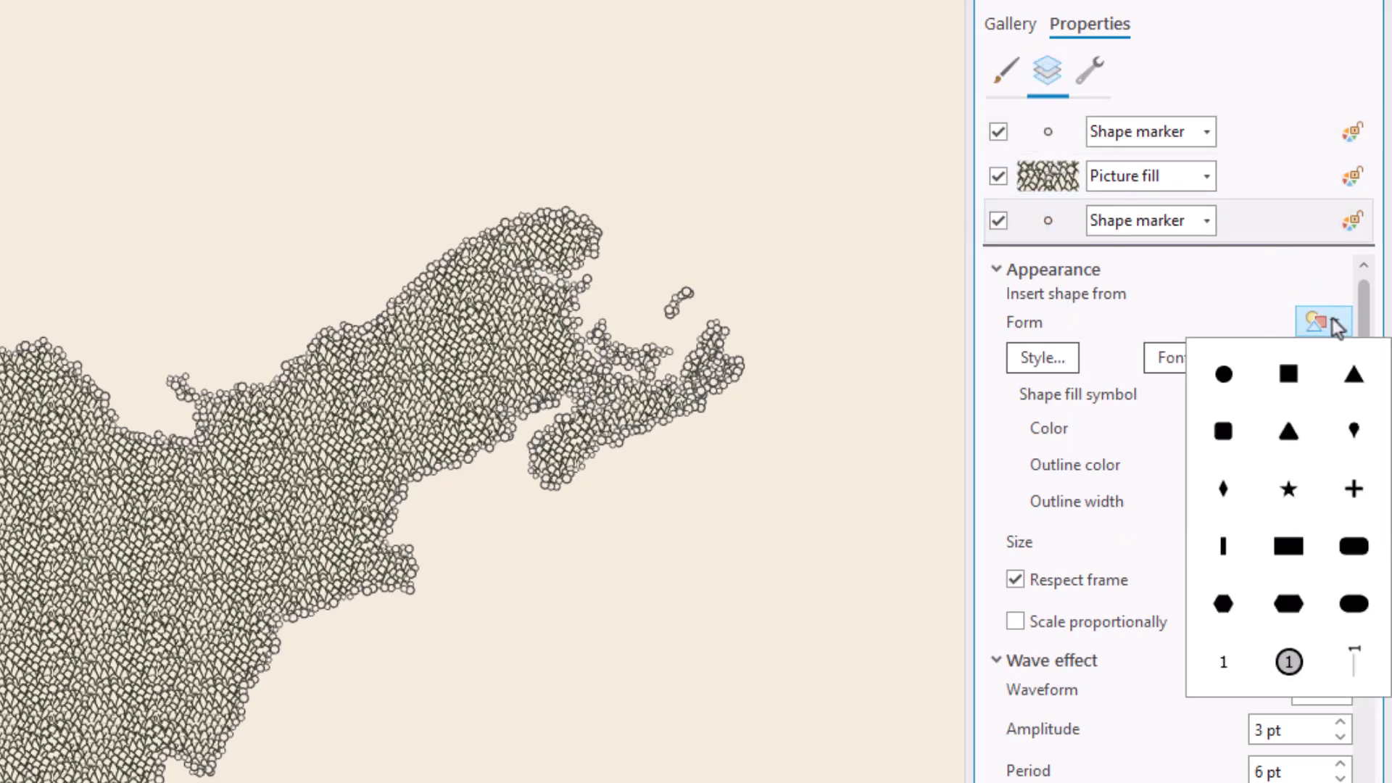
{"action": "left_click", "coordinate": [1226, 547]}
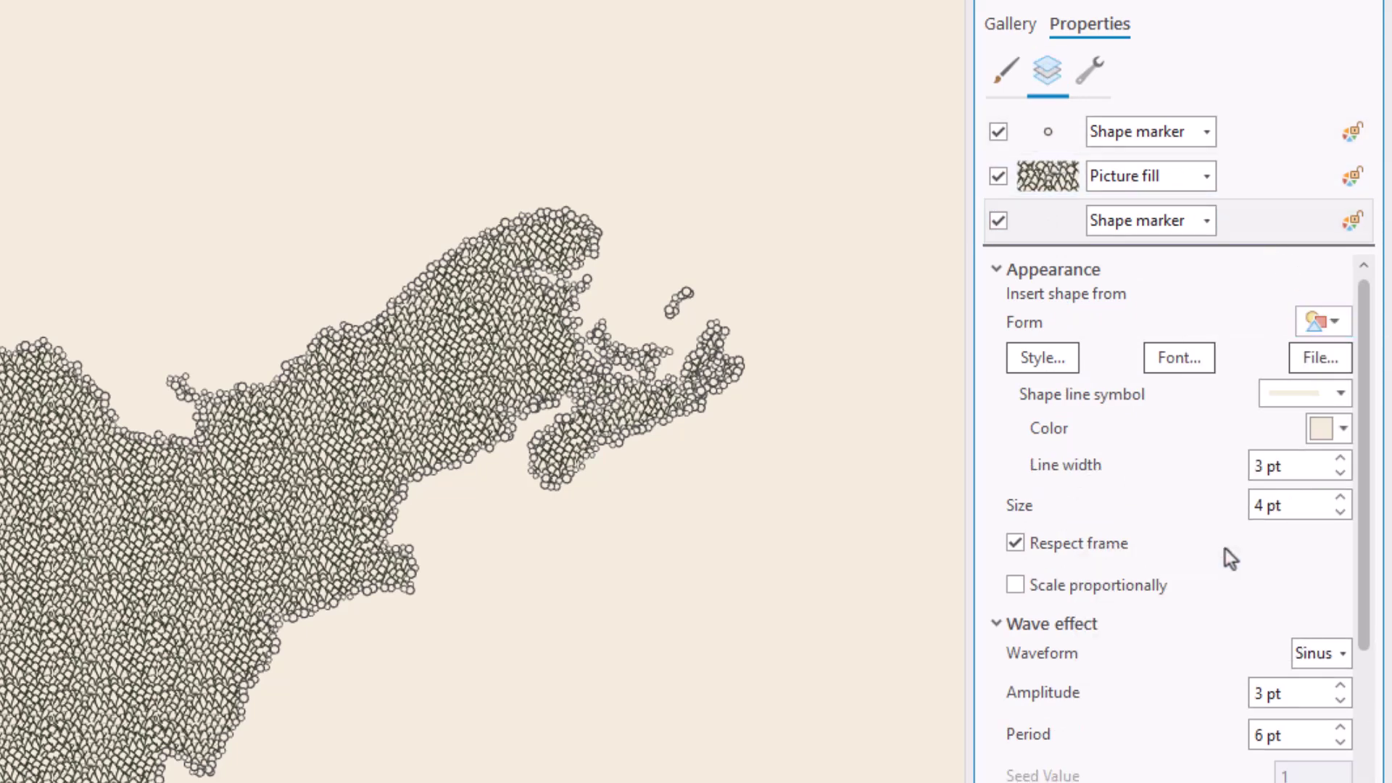
{"action": "left_click", "coordinate": [1342, 473]}
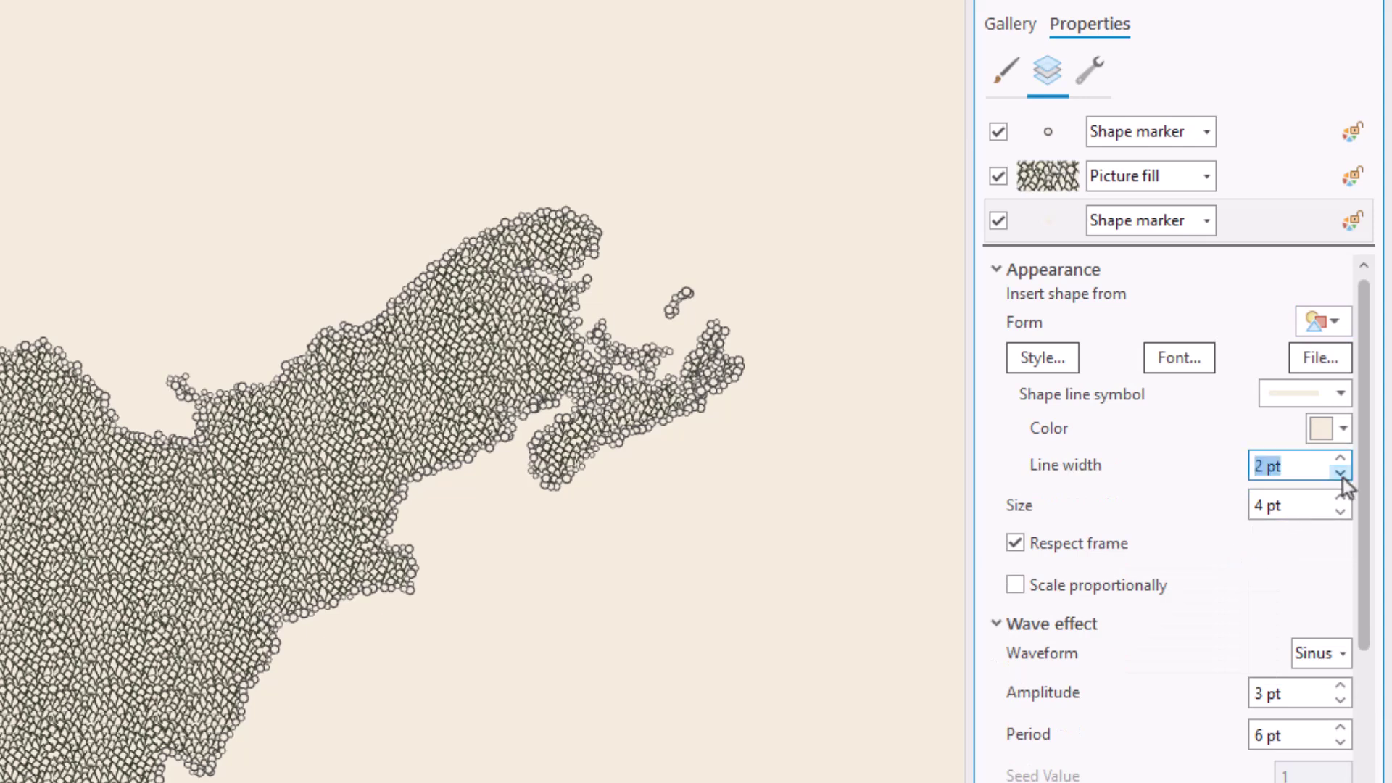
{"action": "left_click", "coordinate": [1343, 477]}
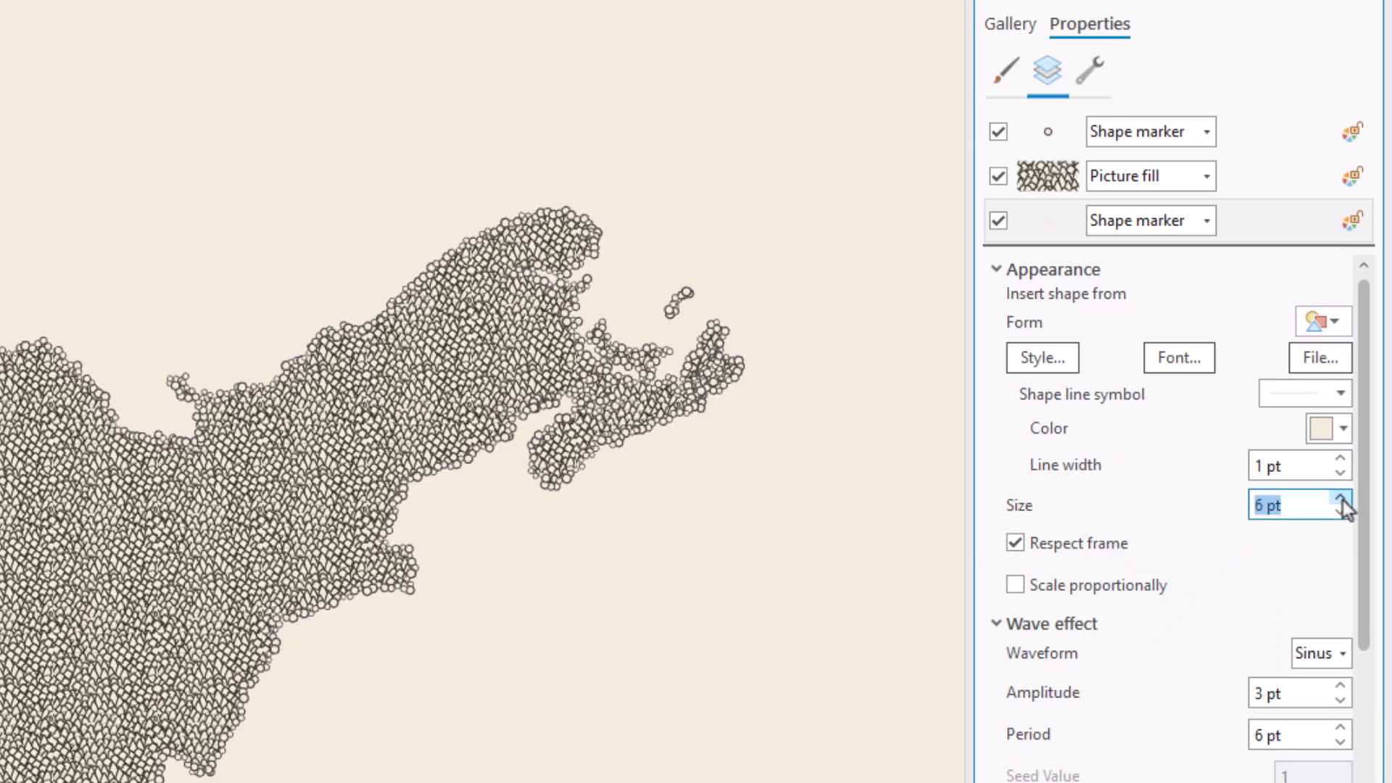
{"action": "left_click", "coordinate": [1322, 430]}
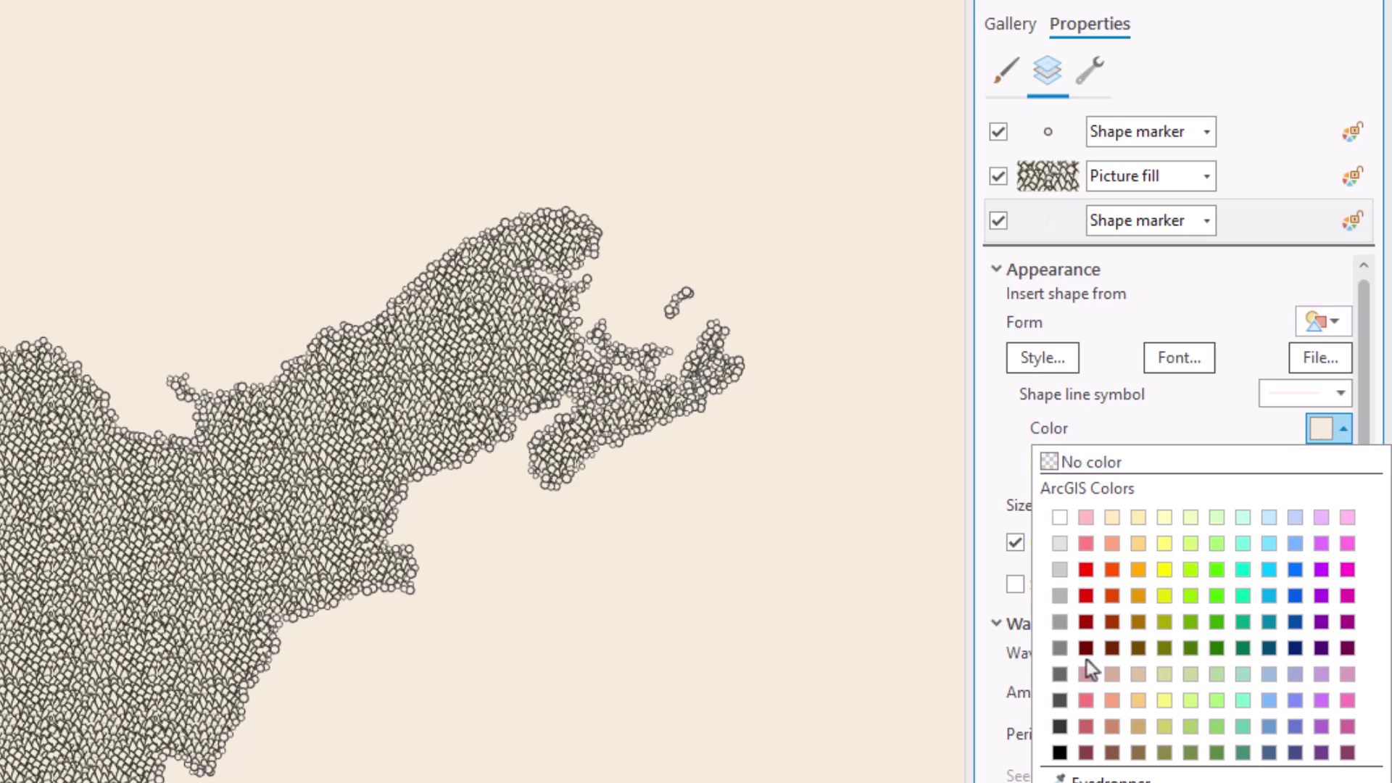
{"action": "left_click", "coordinate": [1059, 699]}
Add a Move effect shifting the trunk markers by 0 and -2 pt
{"action": "left_click", "coordinate": [1090, 71]}
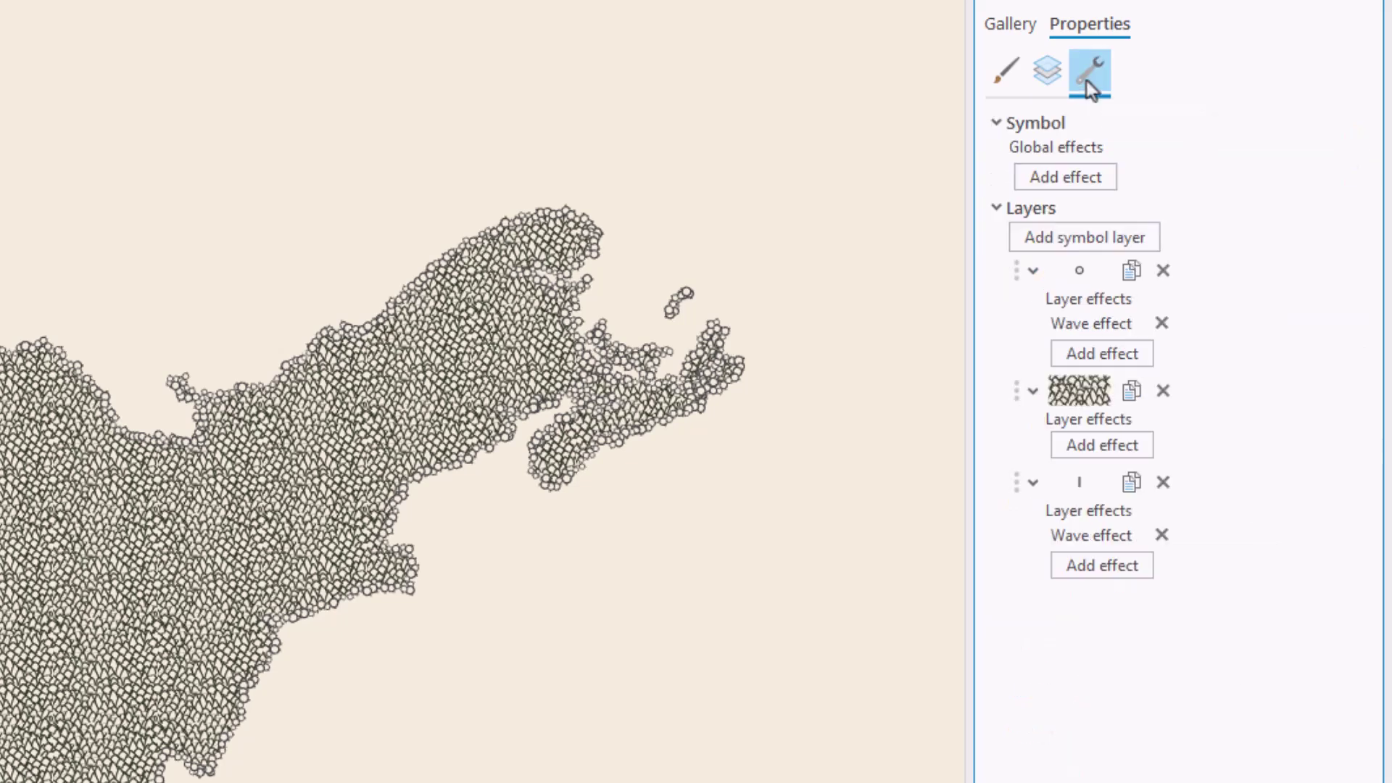
{"action": "left_click", "coordinate": [1102, 566]}
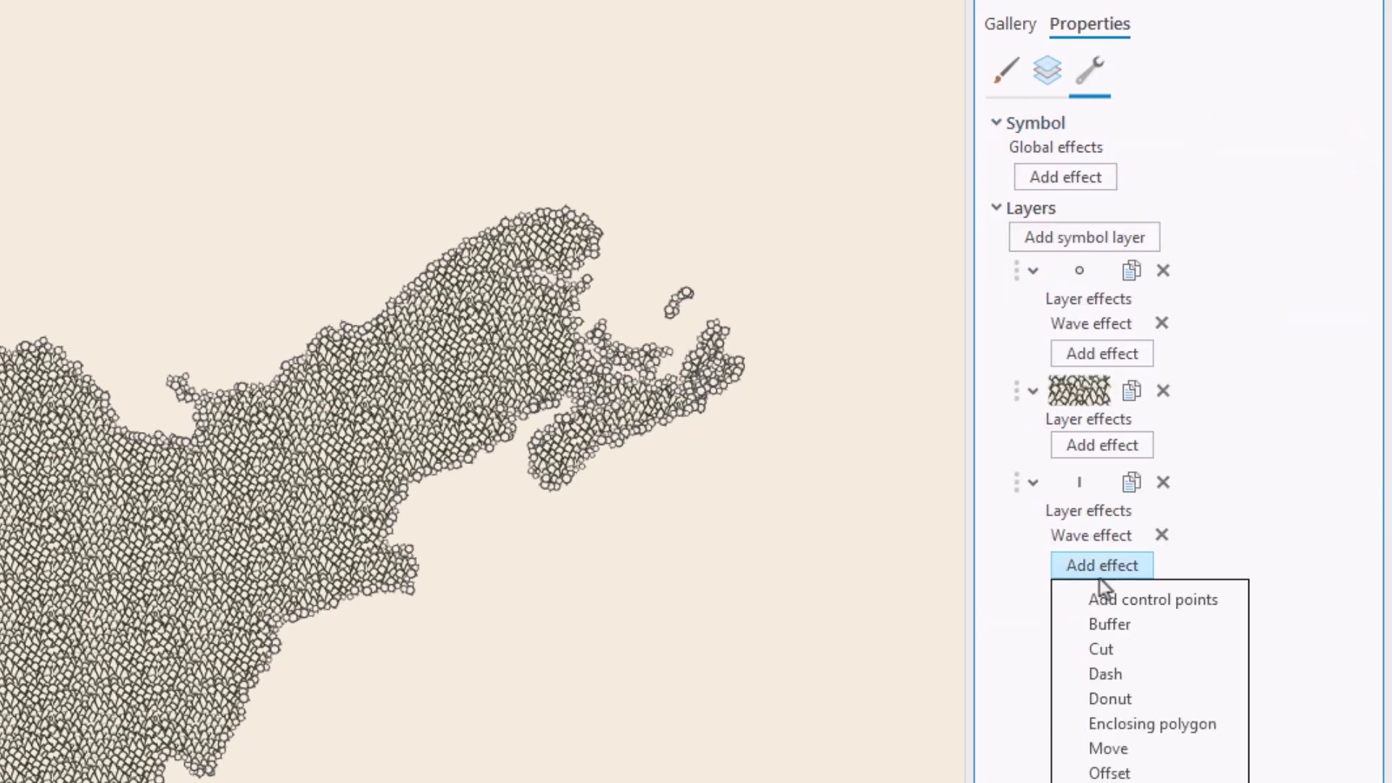
{"action": "left_click", "coordinate": [1109, 750]}
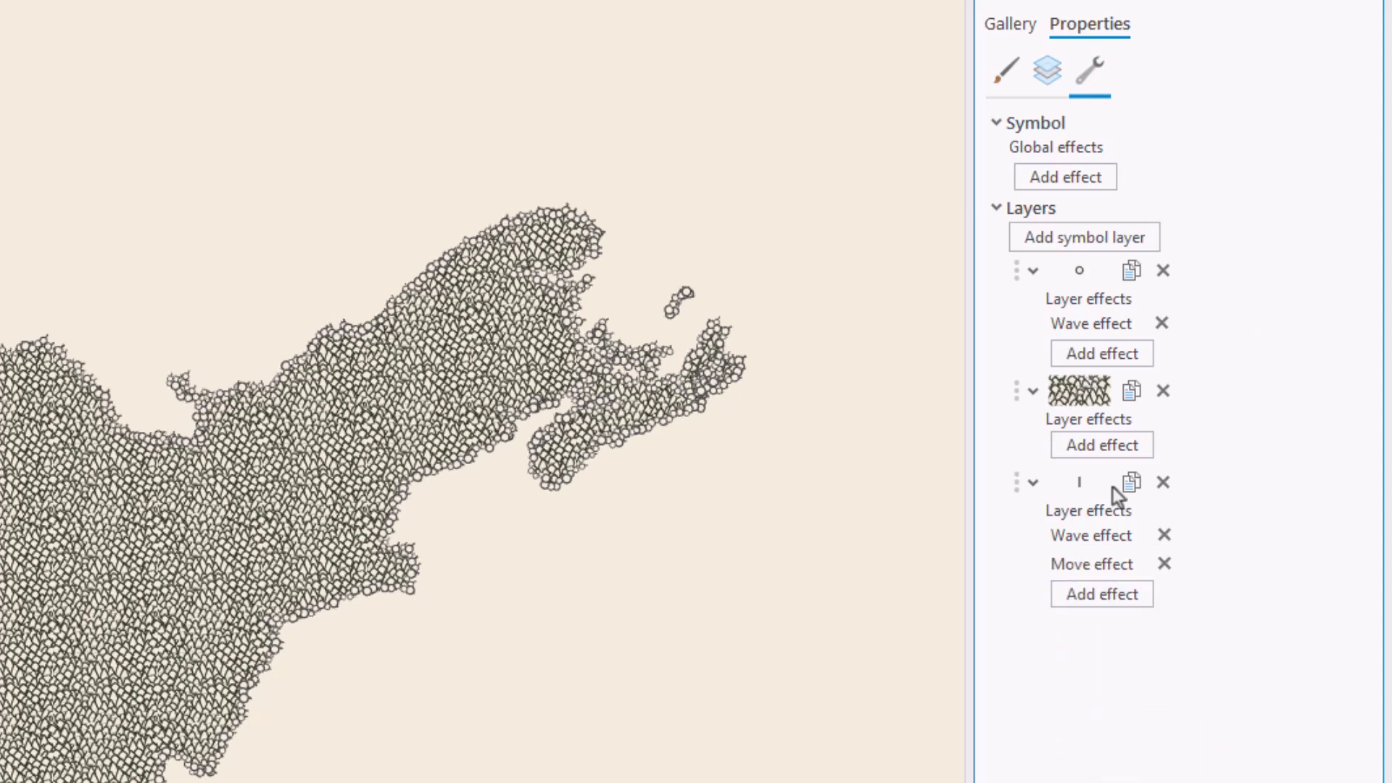
{"action": "left_click", "coordinate": [1054, 80]}
{"action": "left_click", "coordinate": [1262, 228]}
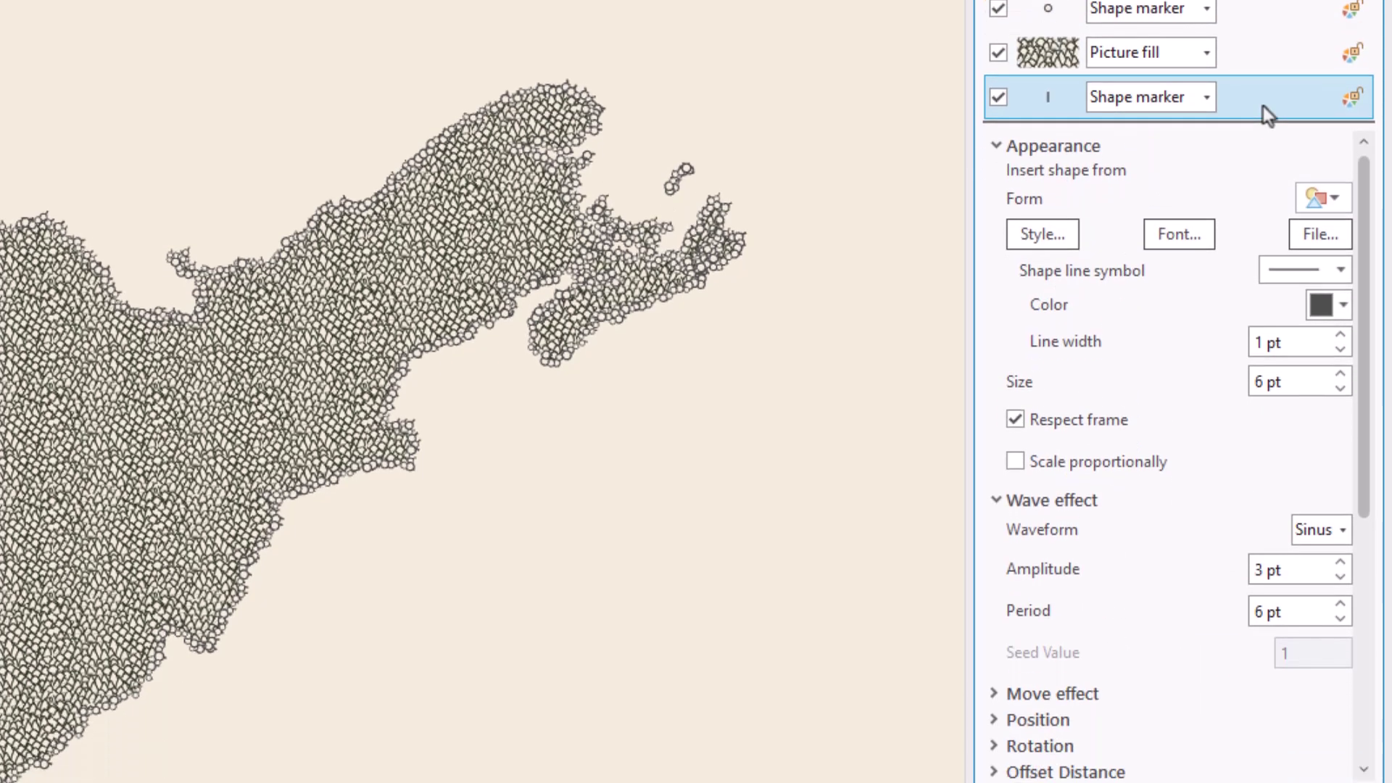
{"action": "scroll", "coordinate": [1352, 472], "scroll_direction": "down", "scroll_amount": 2}
{"action": "scroll", "coordinate": [1350, 496], "scroll_direction": "down", "scroll_amount": 2}
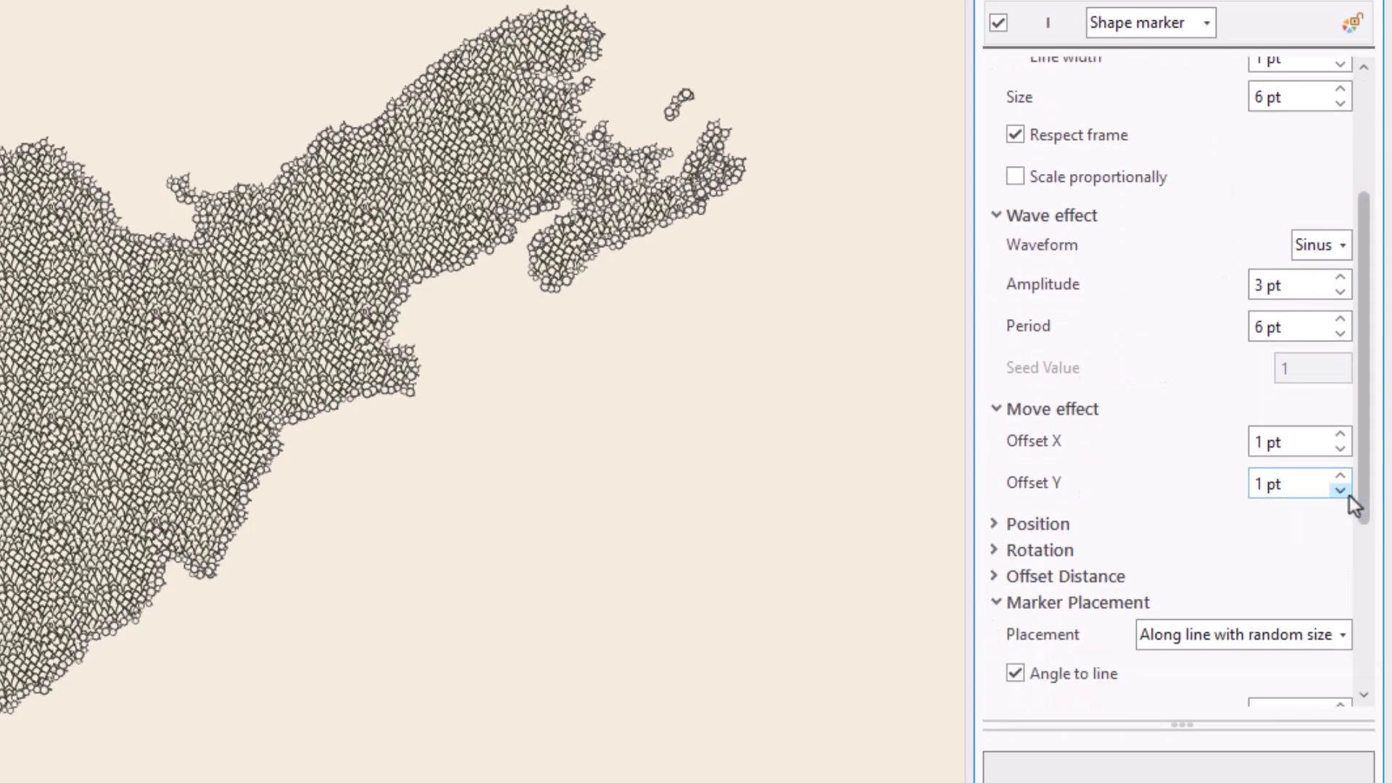
{"action": "left_click", "coordinate": [1339, 452]}
{"action": "left_click", "coordinate": [1341, 491]}
{"action": "left_click", "coordinate": [1342, 491]}
{"action": "left_click", "coordinate": [1341, 491]}
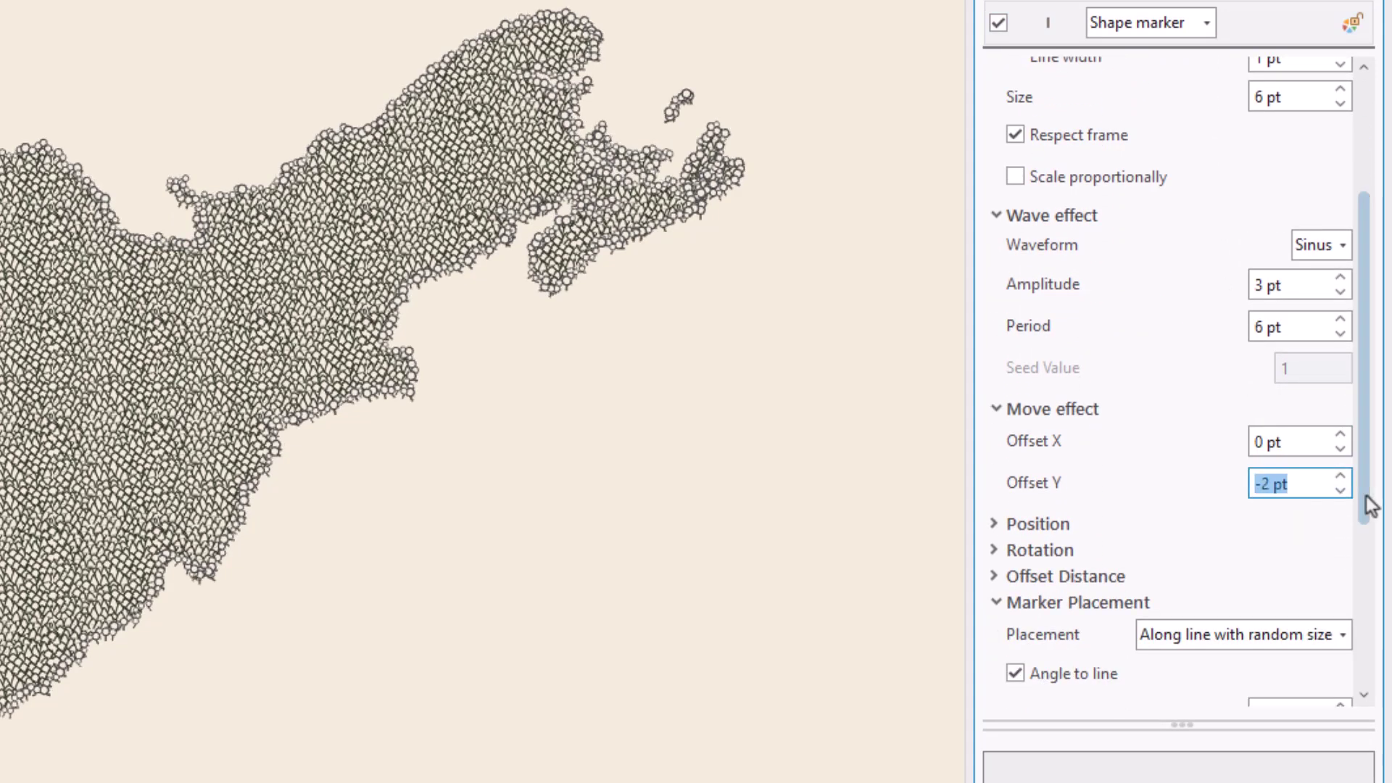
{"action": "scroll", "coordinate": [1367, 588], "scroll_direction": "down", "scroll_amount": 3}
{"action": "scroll", "coordinate": [1367, 588], "scroll_direction": "down", "scroll_amount": 2}
{"action": "scroll", "coordinate": [1358, 637], "scroll_direction": "down", "scroll_amount": 1}
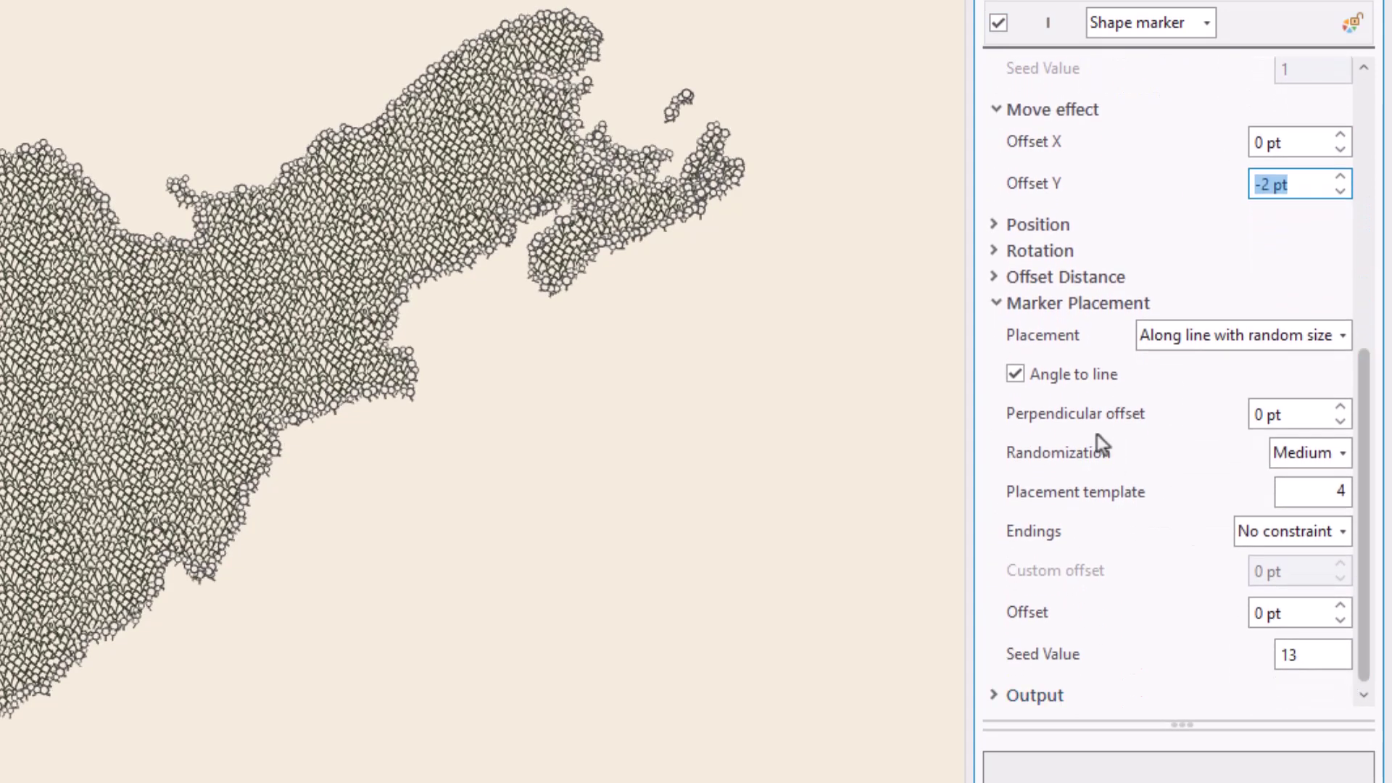
Keep the trunk markers upright and set their placement template to 3
{"action": "left_click", "coordinate": [1017, 376]}
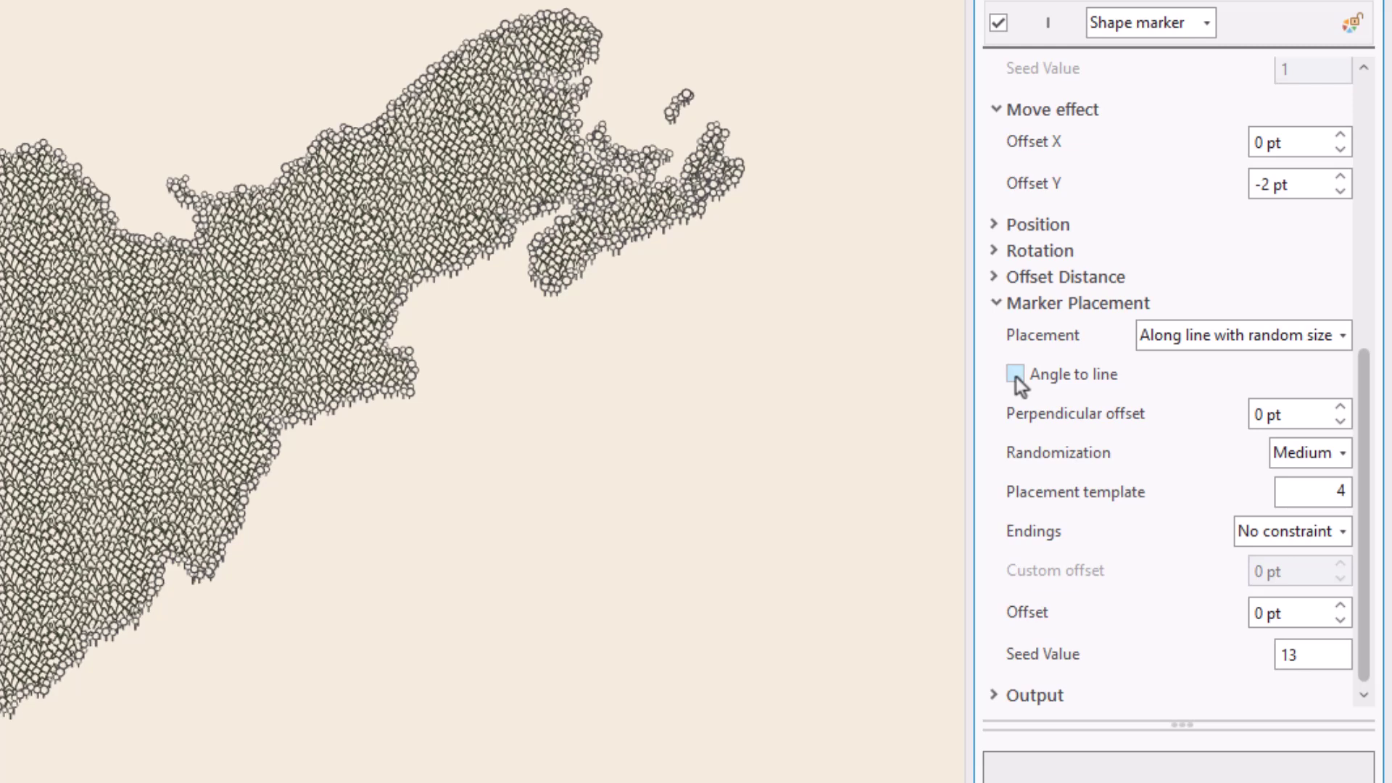
{"action": "double_click", "coordinate": [1338, 492]}
{"action": "type", "text": "3"}
{"action": "key", "text": "Tab"}
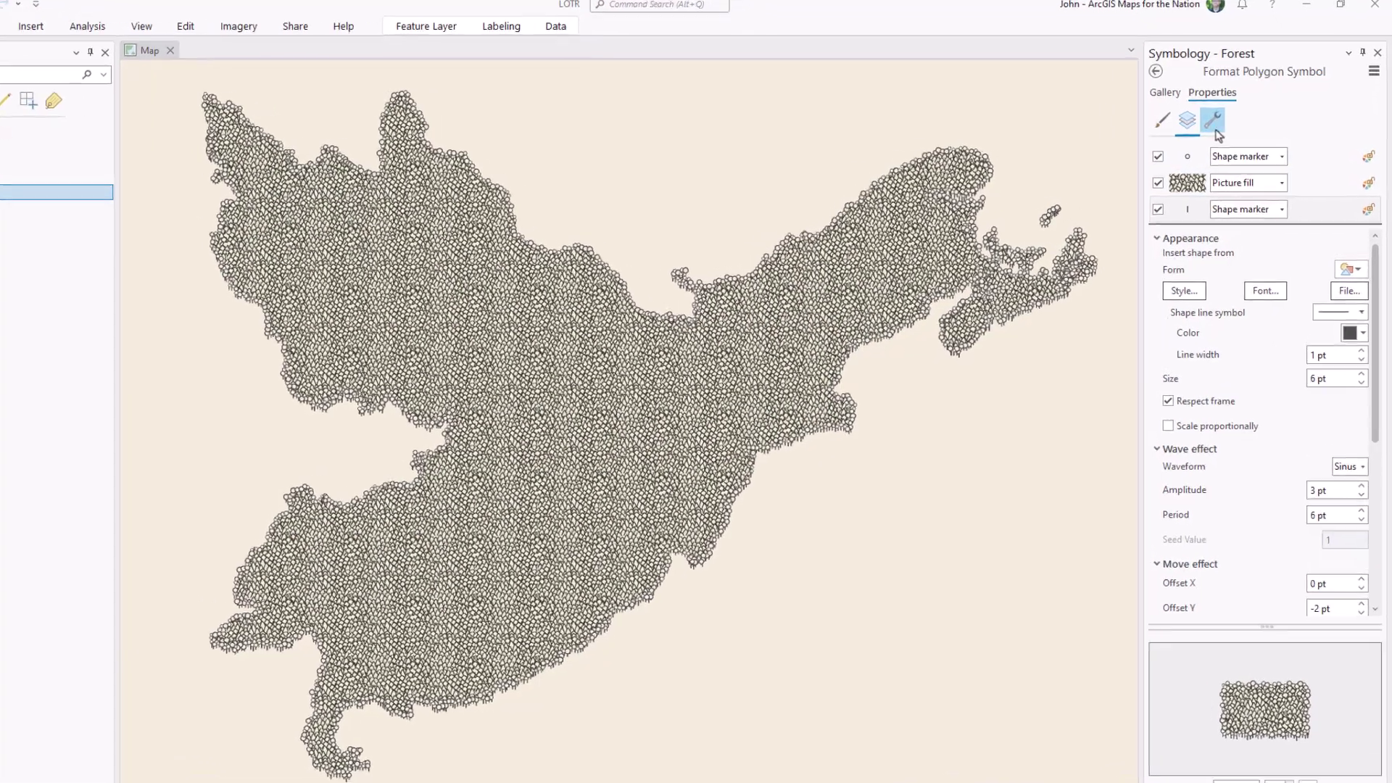
Add a global Offset effect using Accurate calculation and a 0 pt offset
{"action": "left_click", "coordinate": [1225, 121]}
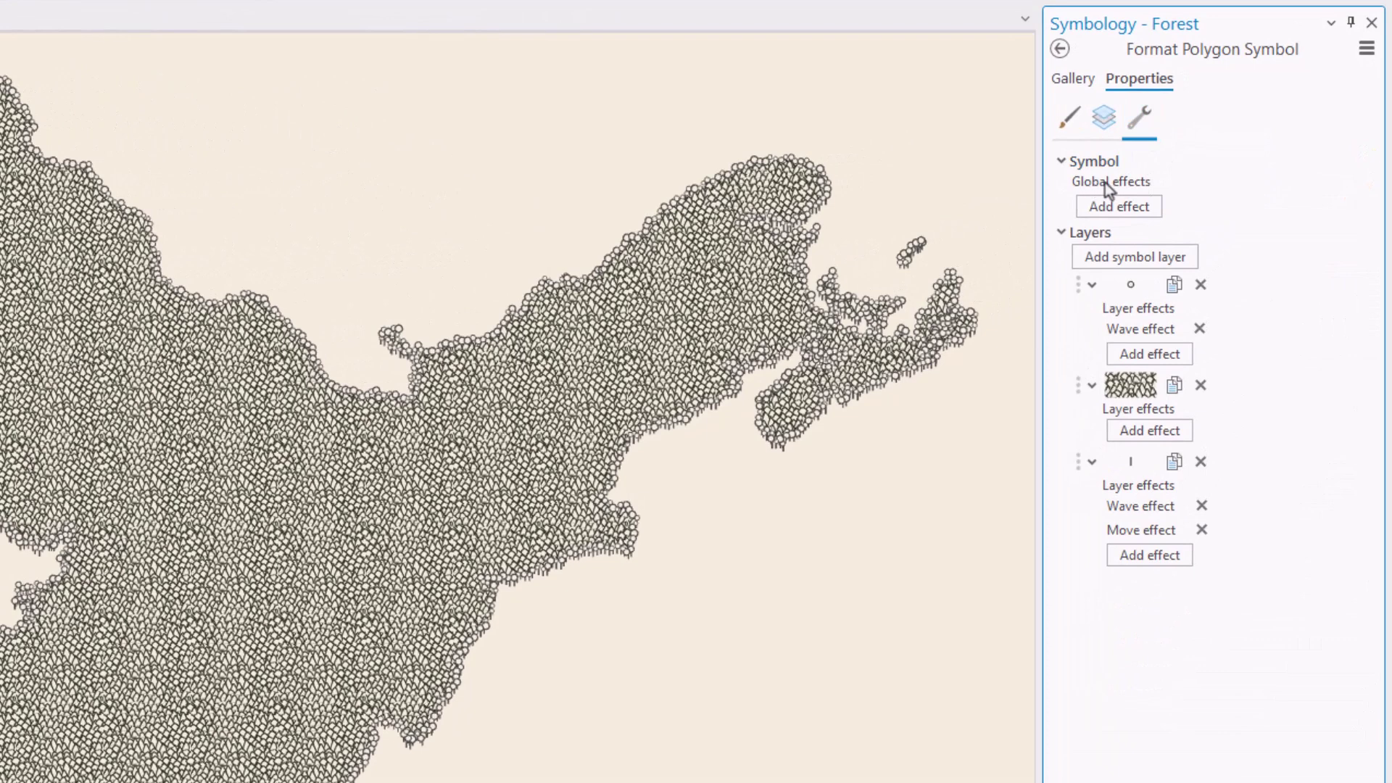
{"action": "left_click", "coordinate": [1121, 208]}
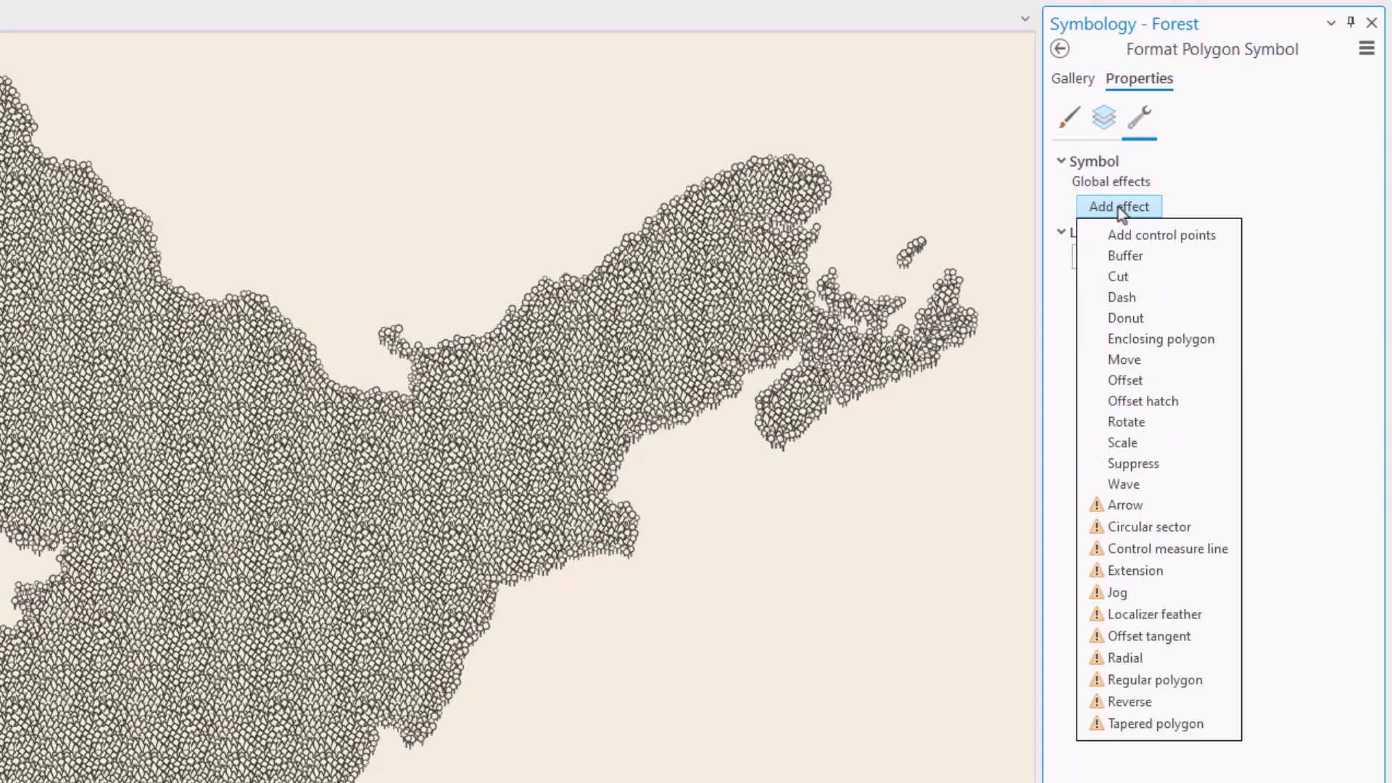
{"action": "left_click", "coordinate": [1131, 381]}
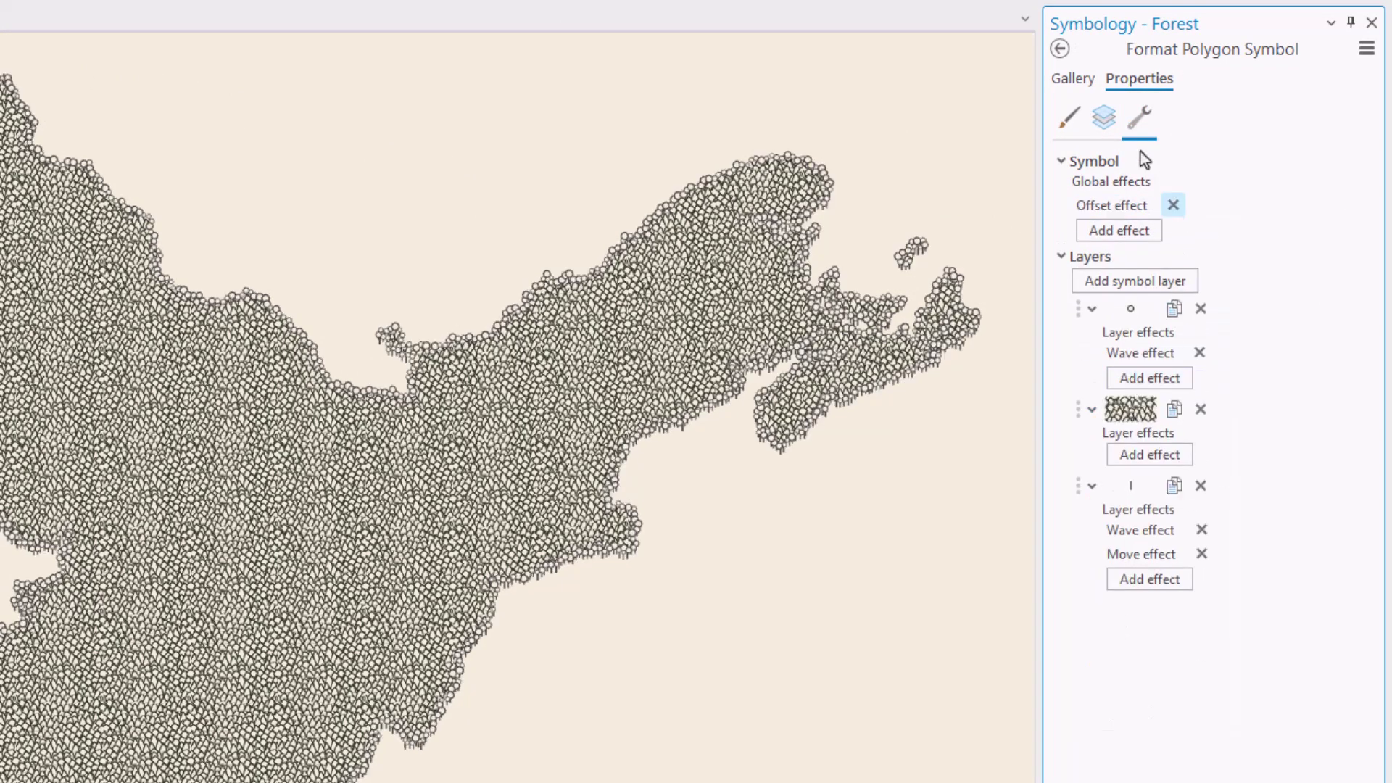
{"action": "left_click", "coordinate": [1072, 121]}
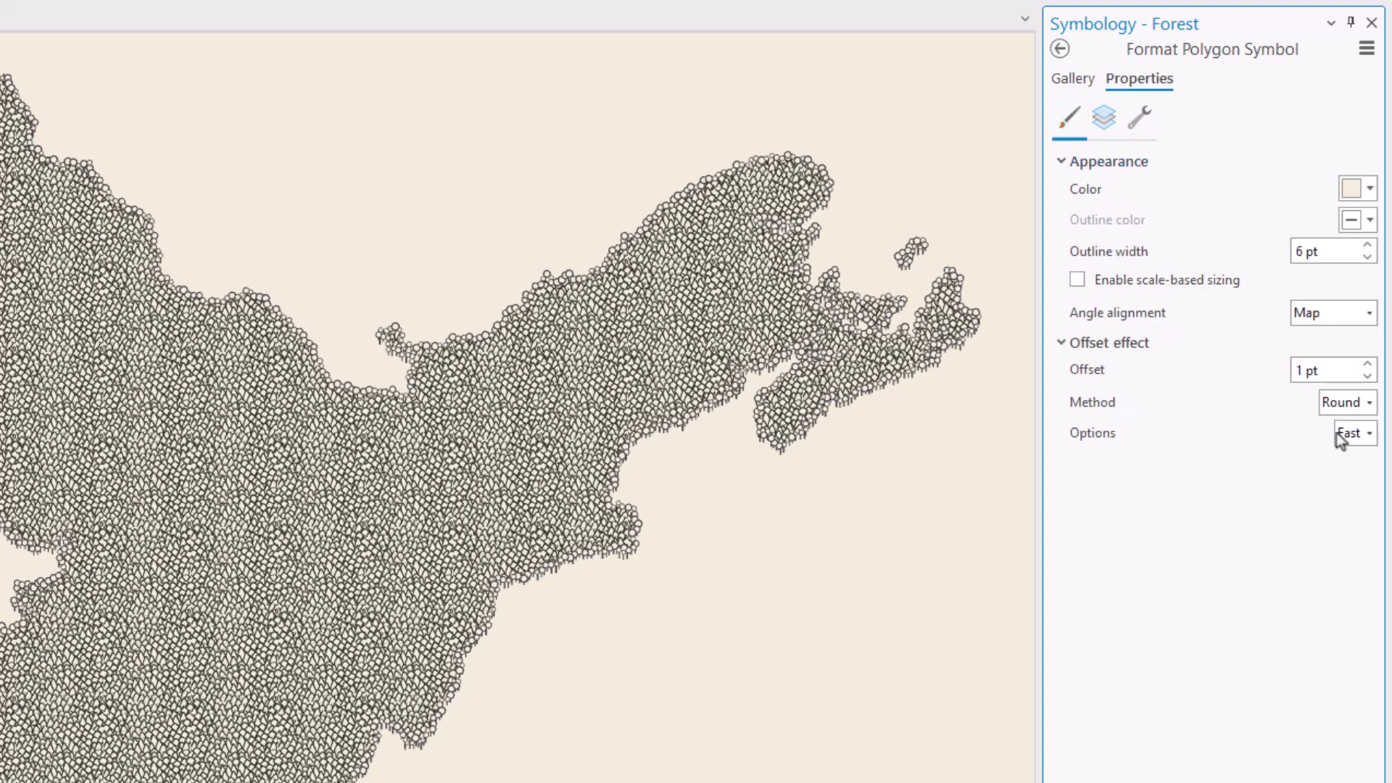
{"action": "left_click", "coordinate": [1369, 434]}
{"action": "left_click", "coordinate": [1357, 485]}
{"action": "left_click", "coordinate": [1368, 374]}
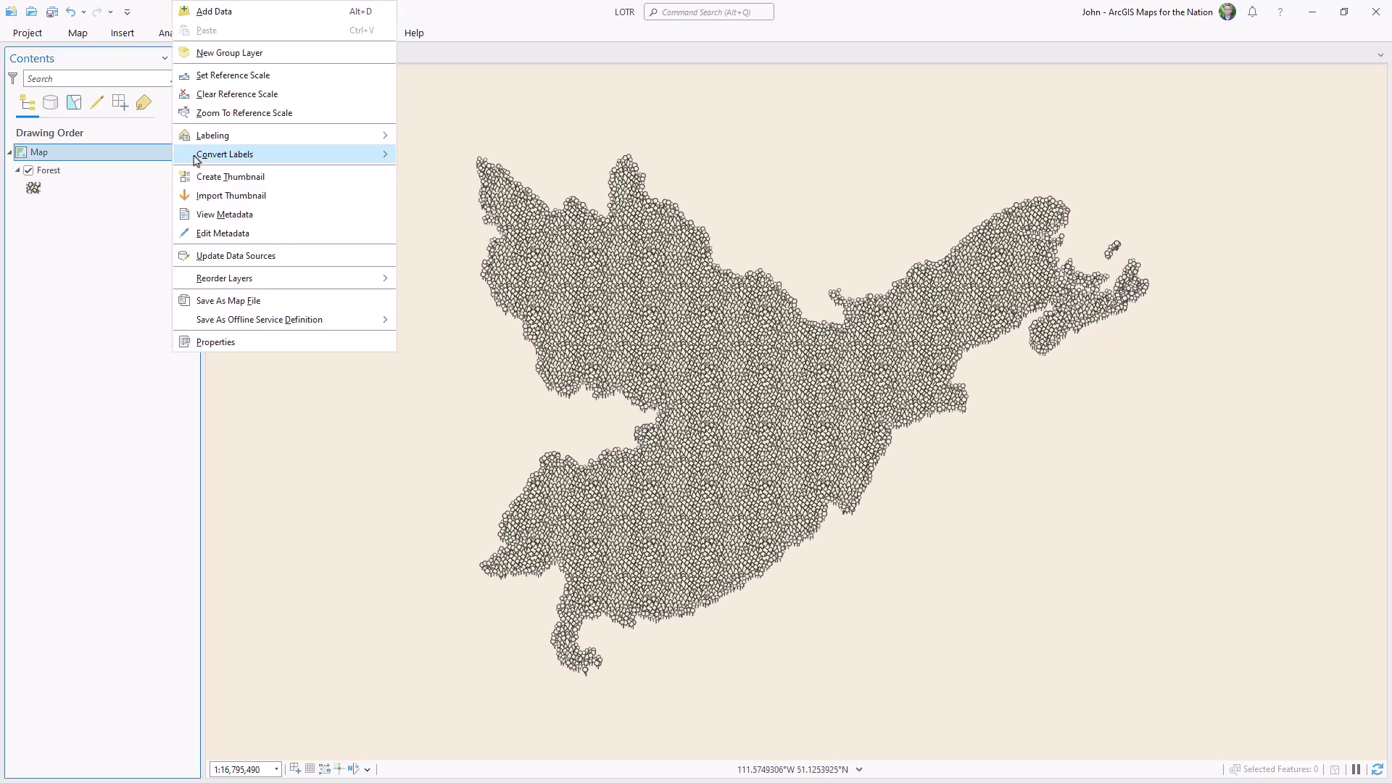
Search Living Atlas for 'paper texture' and add Parchment Texture and Folded Paper Texture
{"action": "left_click", "coordinate": [218, 13]}
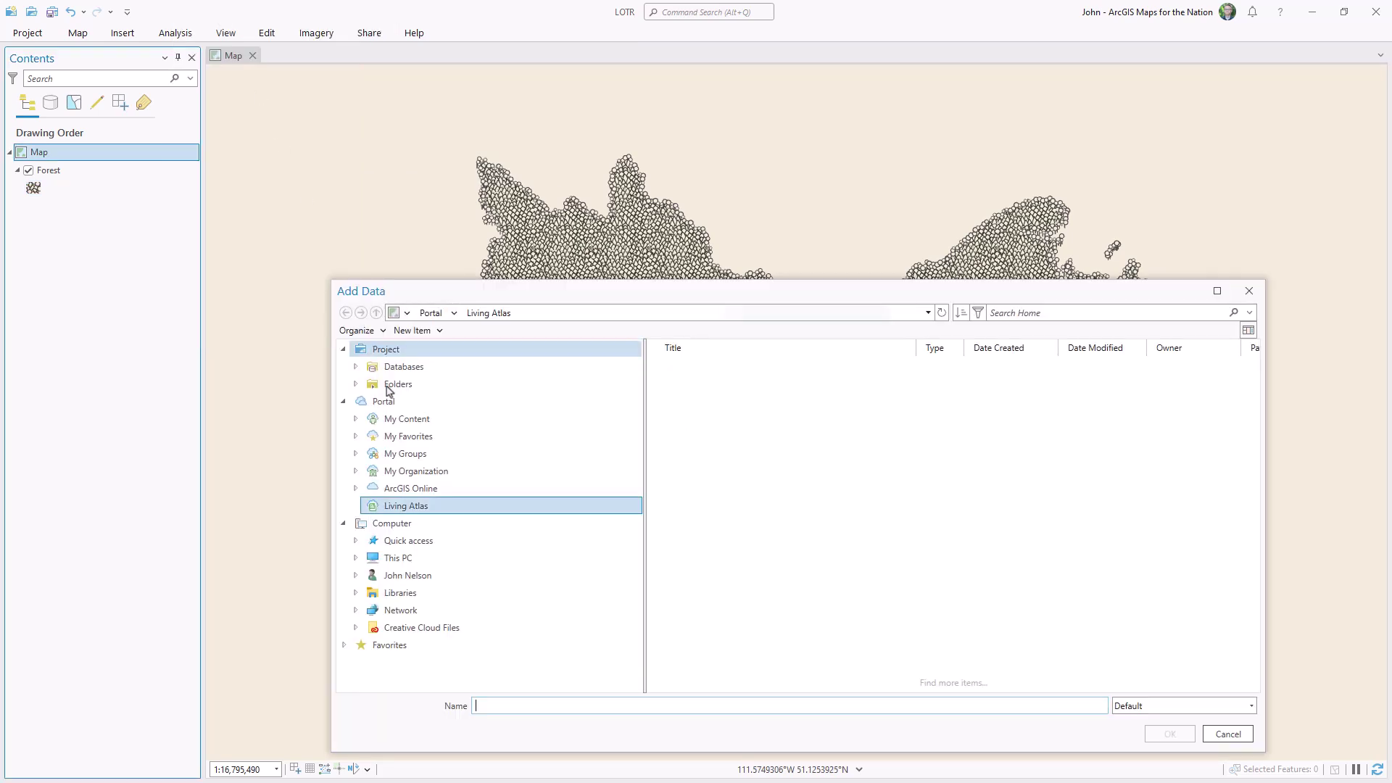
{"action": "left_click", "coordinate": [1007, 314]}
{"action": "type", "text": "pape"}
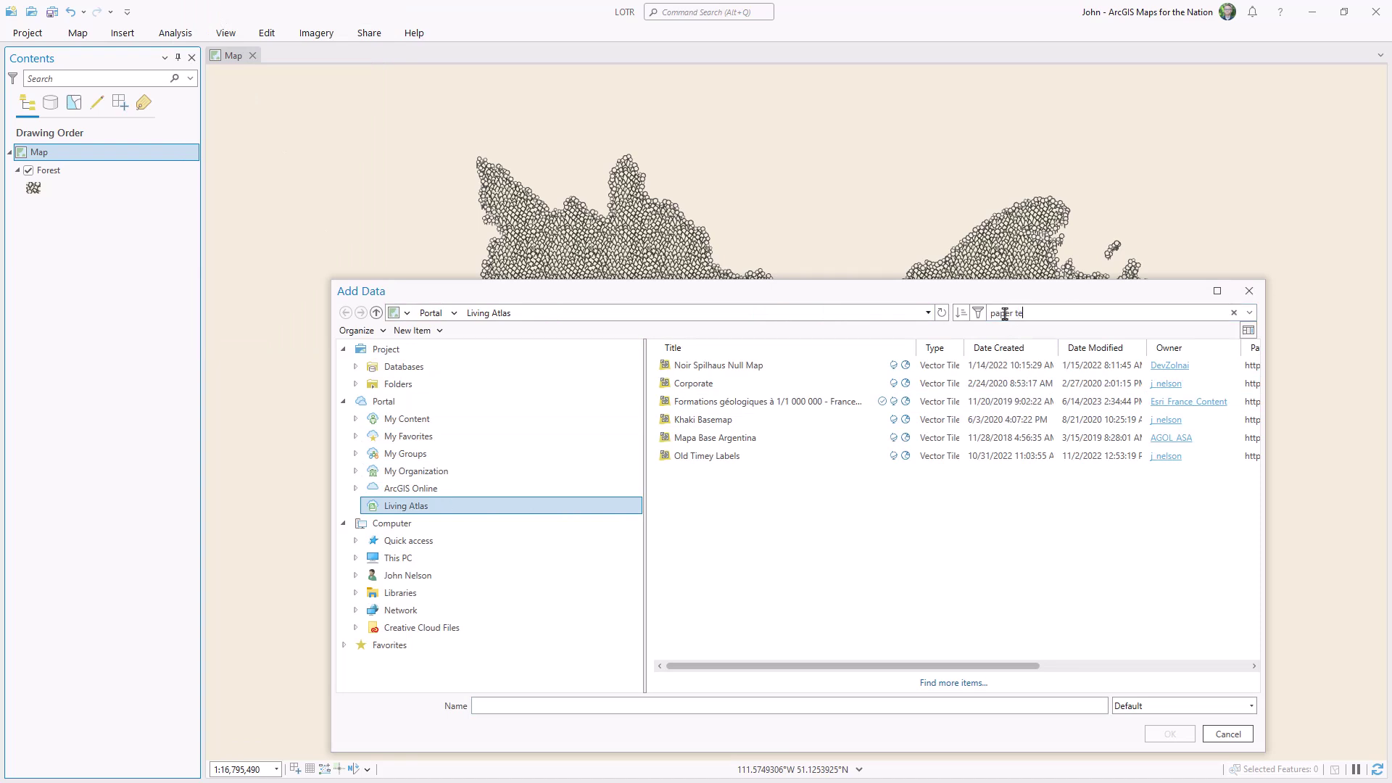
{"action": "type", "text": "r te"}
{"action": "key", "text": "Return"}
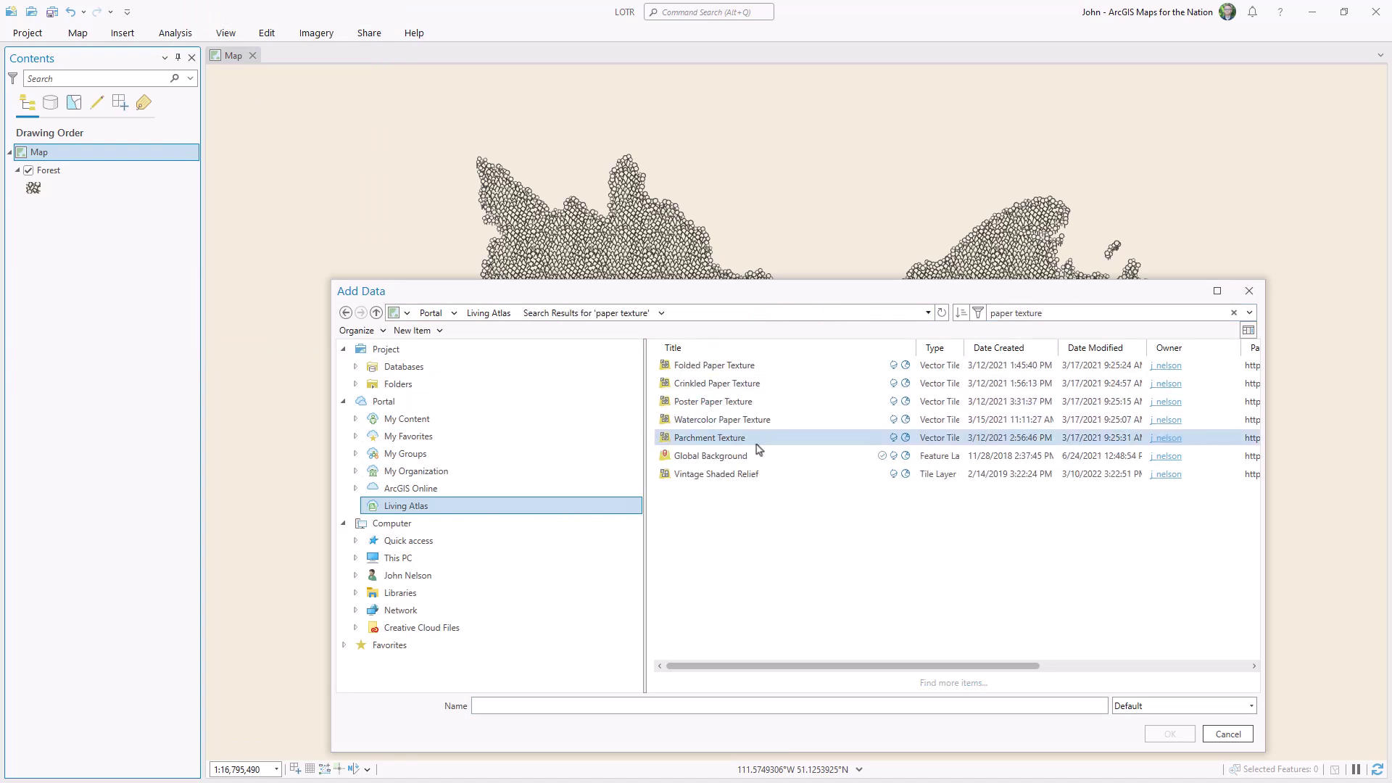
{"action": "left_click", "coordinate": [758, 441]}
{"action": "left_click", "coordinate": [755, 369], "text": "ctrl"}
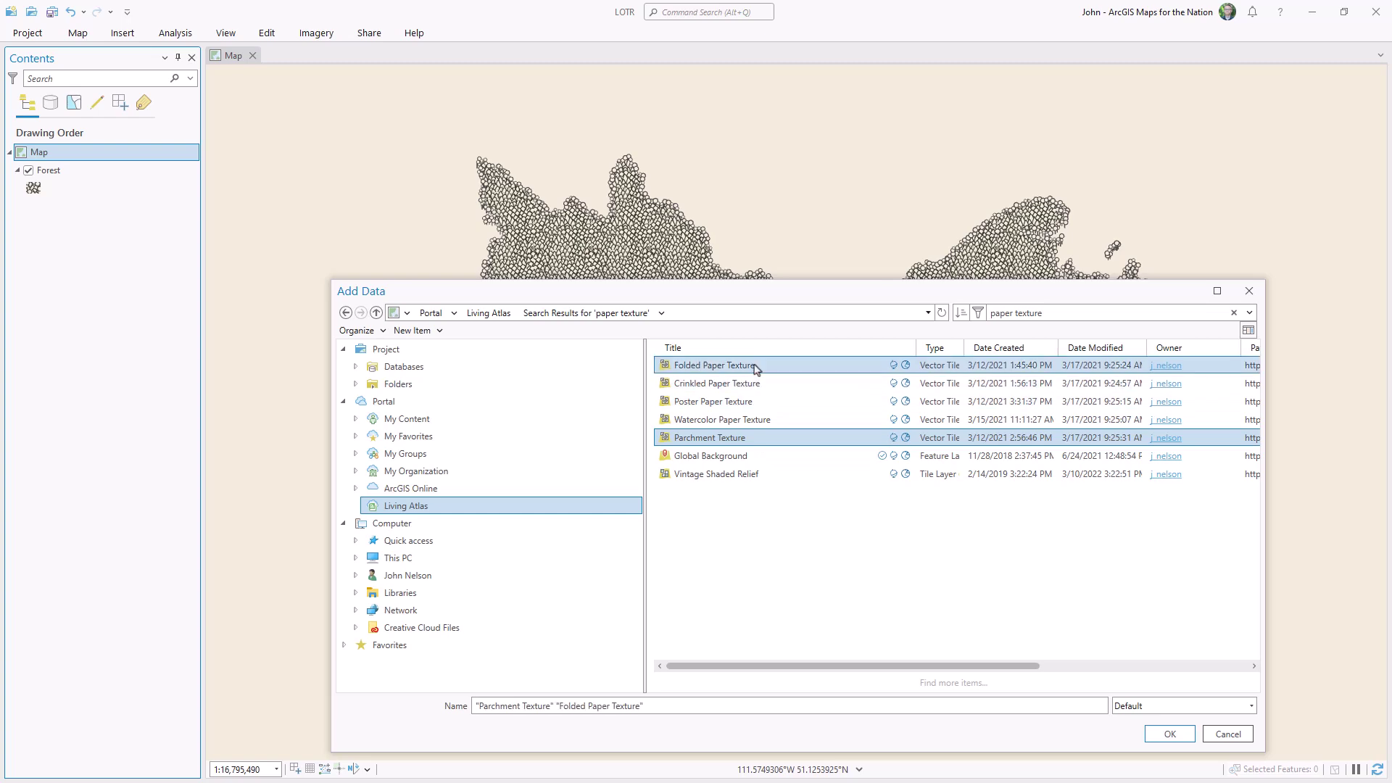
{"action": "left_click", "coordinate": [1166, 734]}
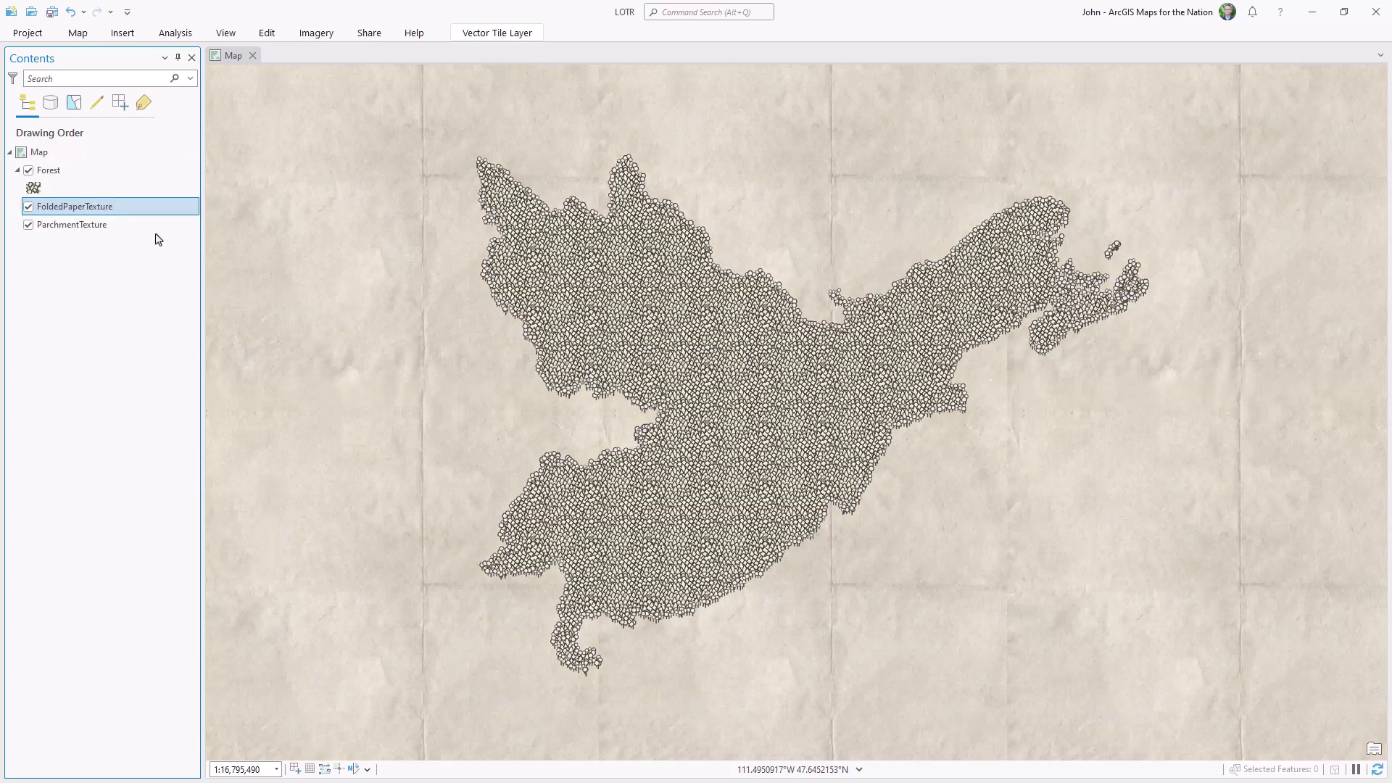
{"action": "left_click", "coordinate": [148, 223], "text": "shift"}
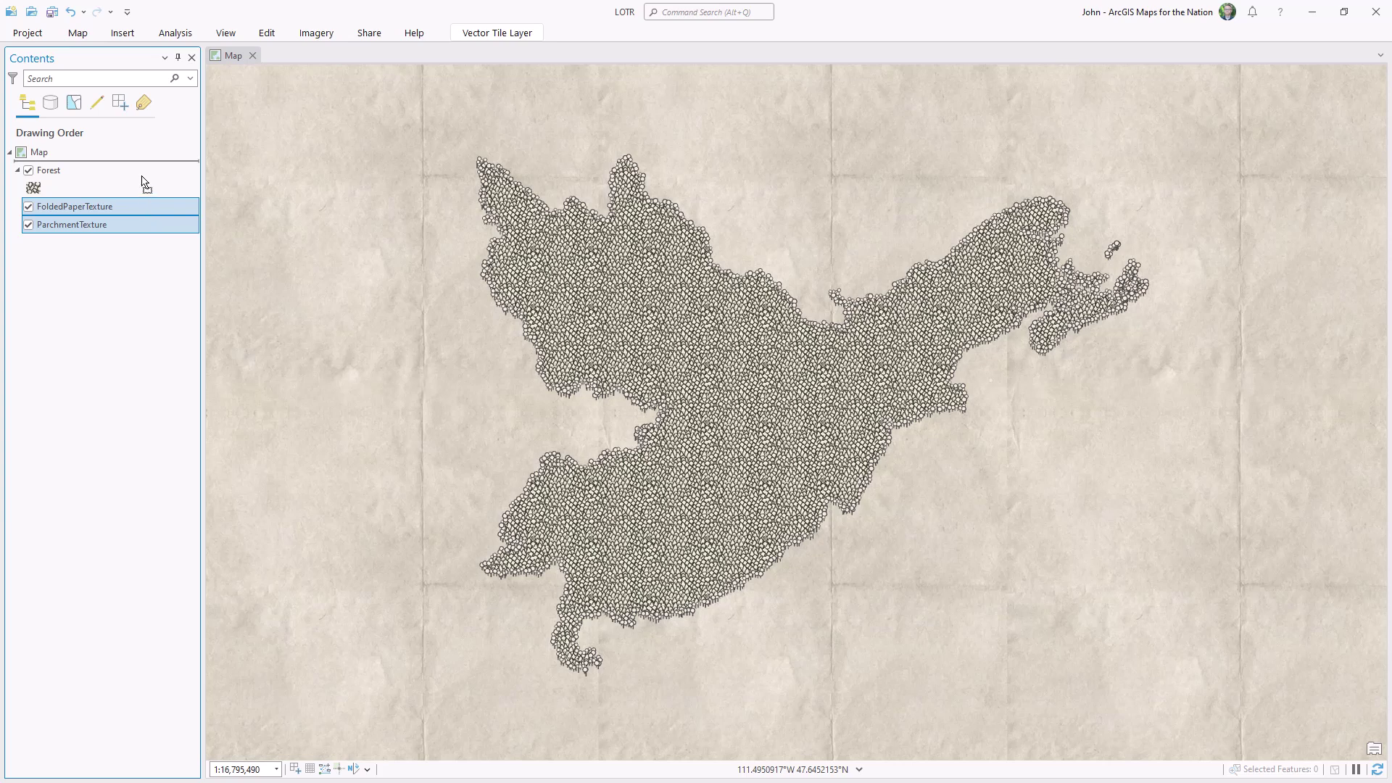
Move both textures above Forest and blend ParchmentTexture with Multiply
{"action": "left_click_drag", "start_coordinate": [144, 182], "coordinate": [143, 176]}
{"action": "left_click", "coordinate": [174, 189]}
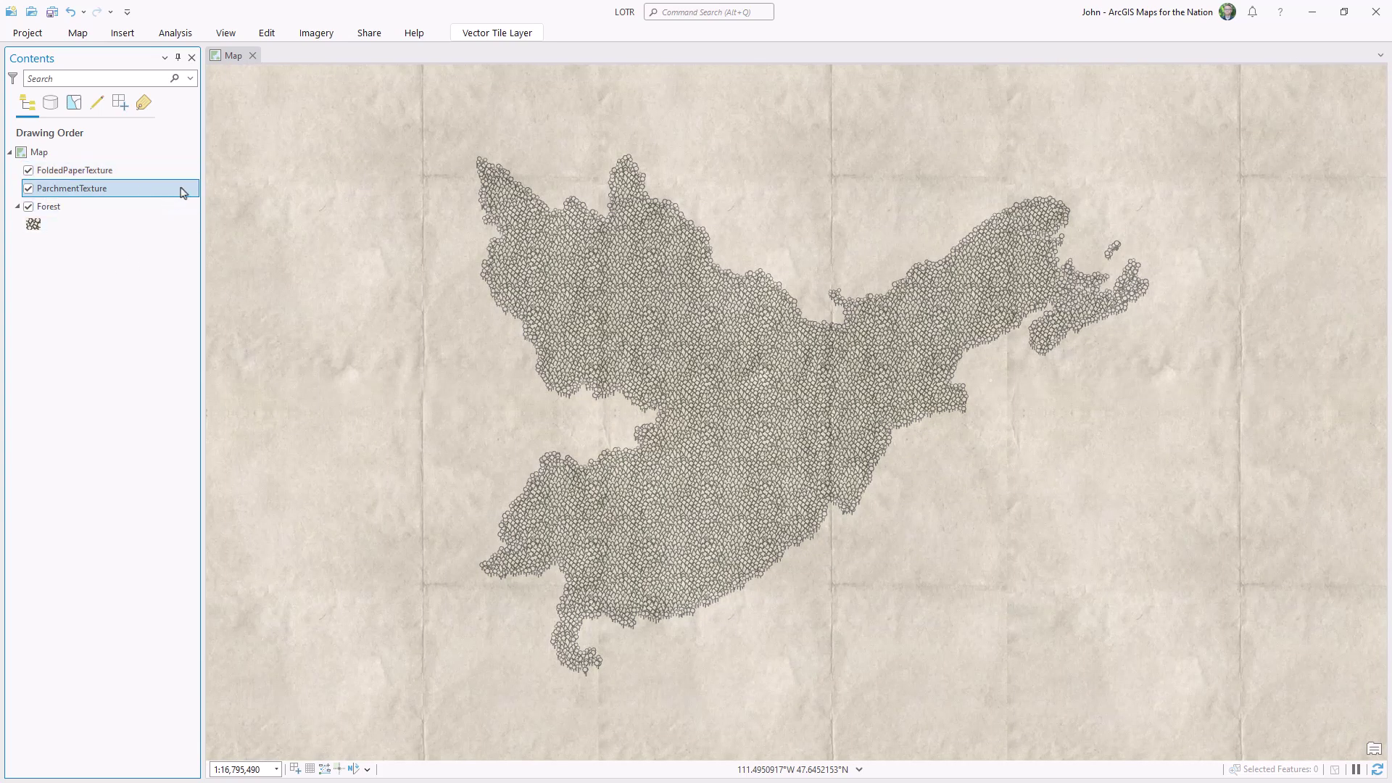
{"action": "left_click", "coordinate": [468, 35]}
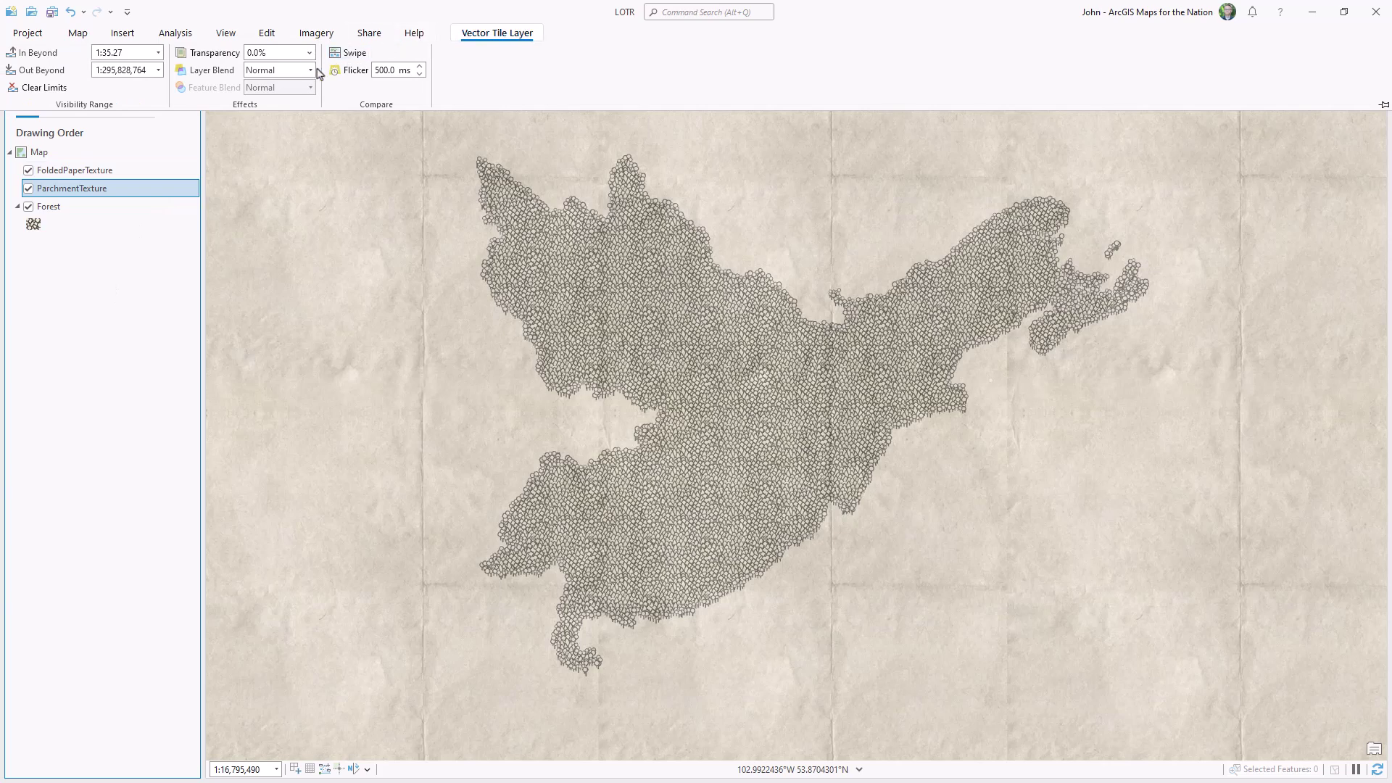
{"action": "left_click", "coordinate": [310, 70]}
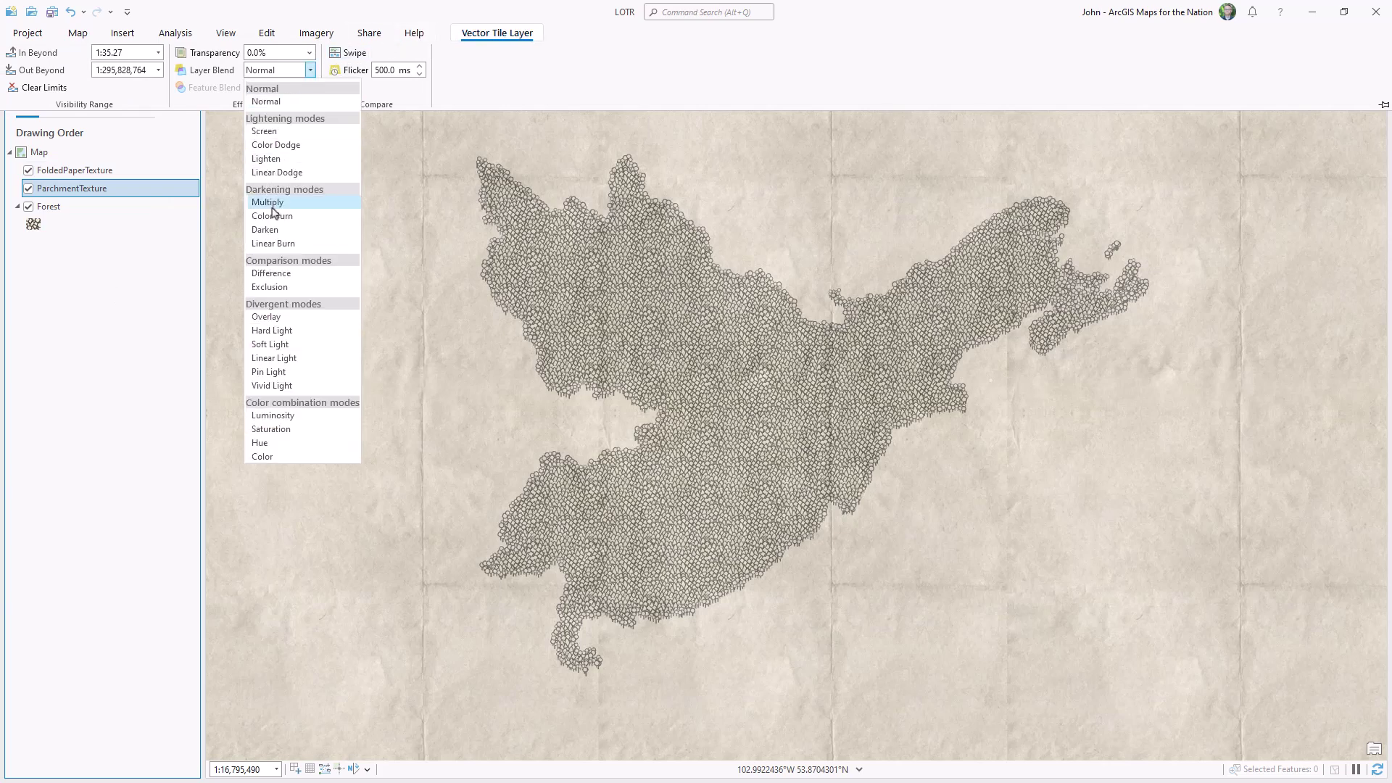
{"action": "left_click", "coordinate": [270, 203]}
Set FoldedPaperTexture's layer blend to Color Burn
{"action": "left_click", "coordinate": [195, 171]}
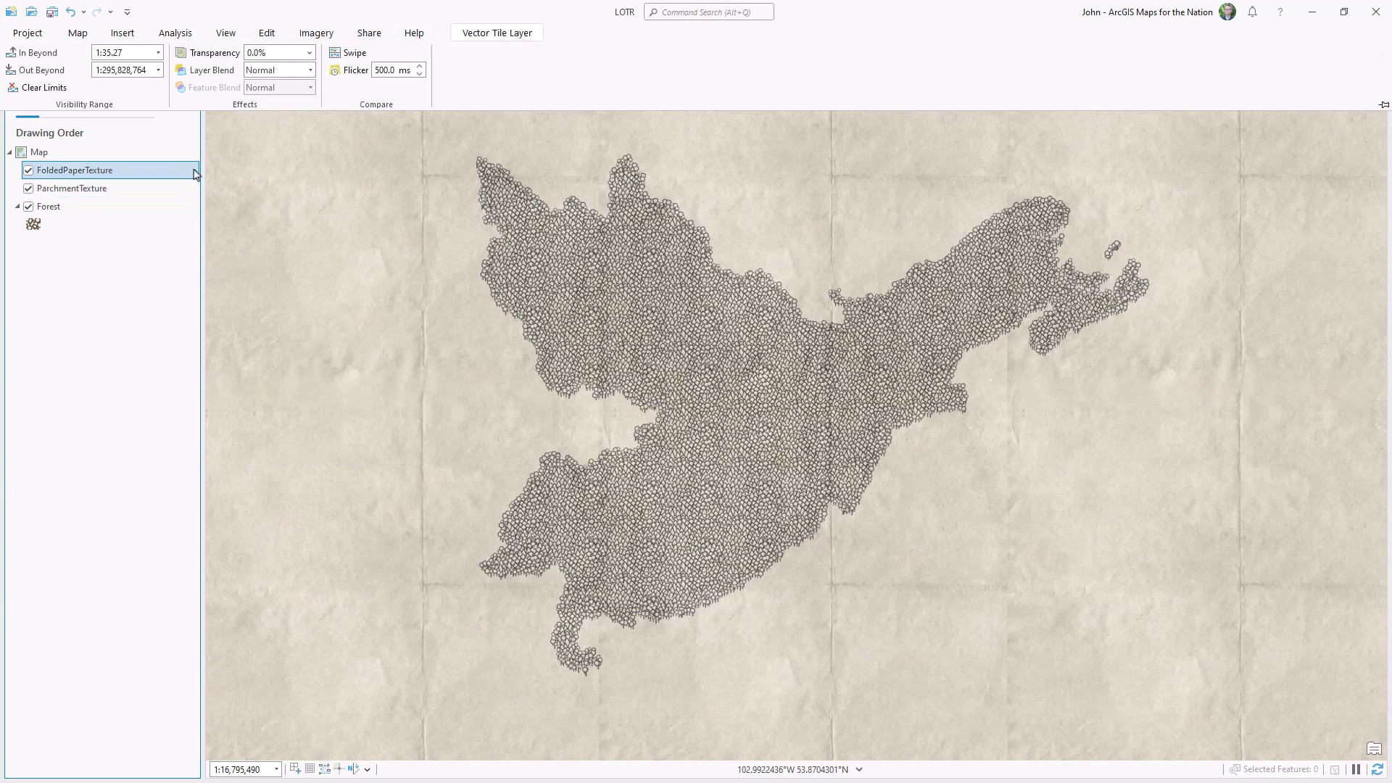
{"action": "left_click", "coordinate": [473, 36]}
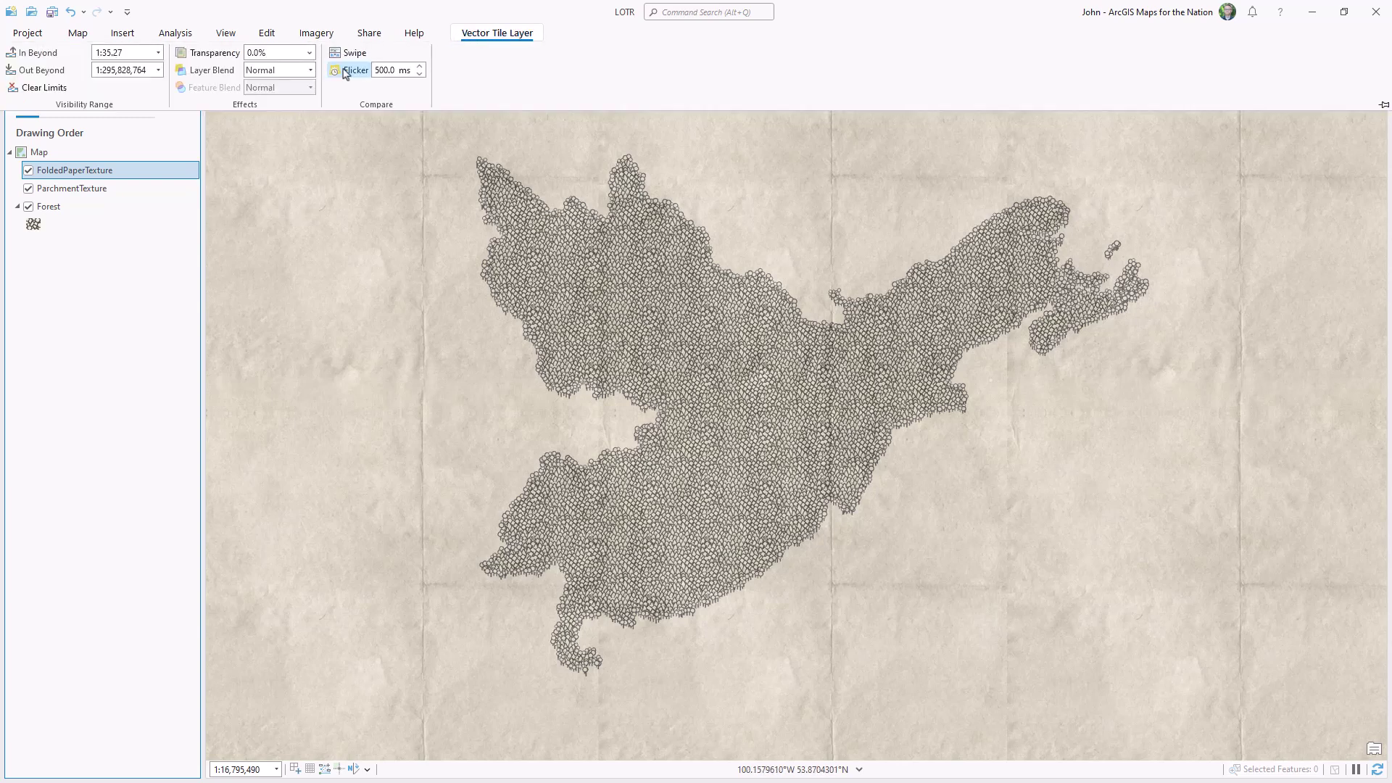
{"action": "left_click", "coordinate": [311, 69]}
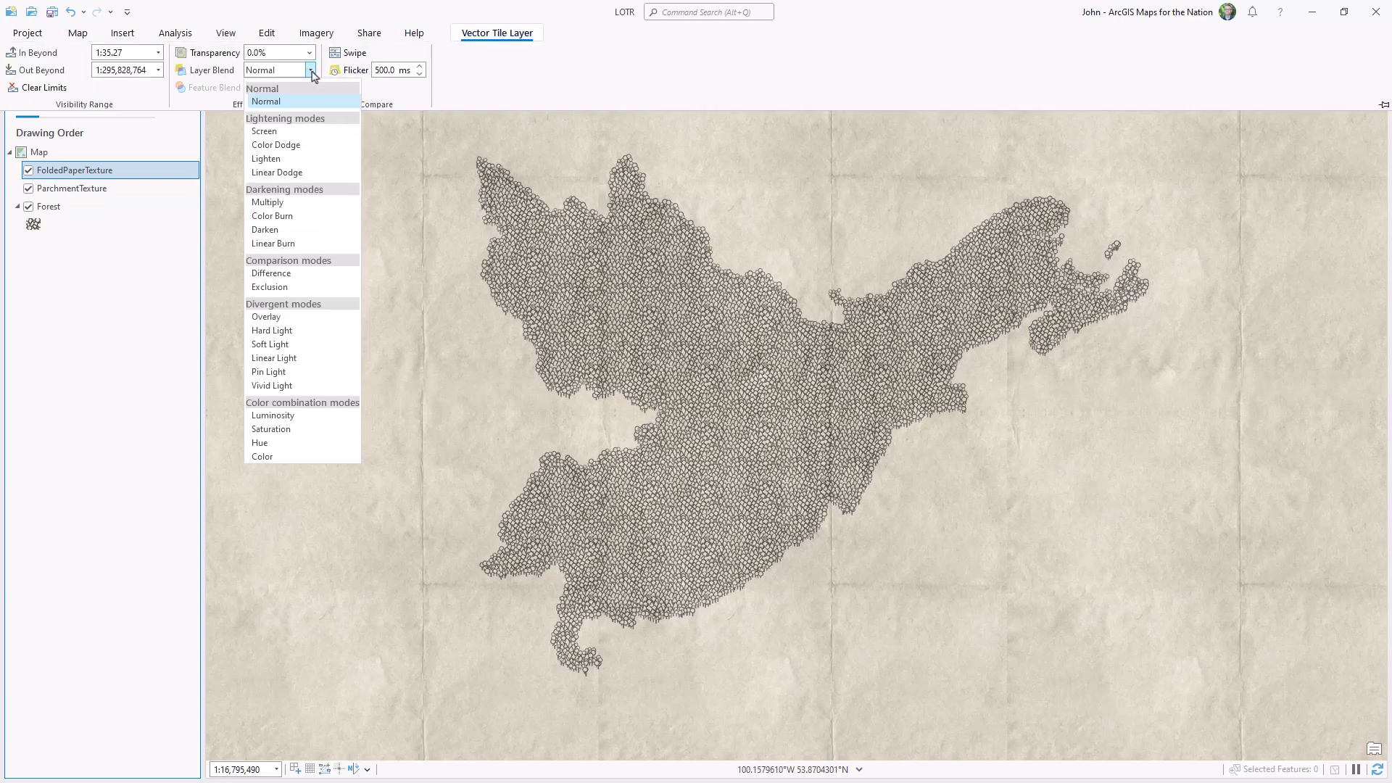
{"action": "left_click", "coordinate": [292, 217]}
{"action": "left_click", "coordinate": [153, 299]}
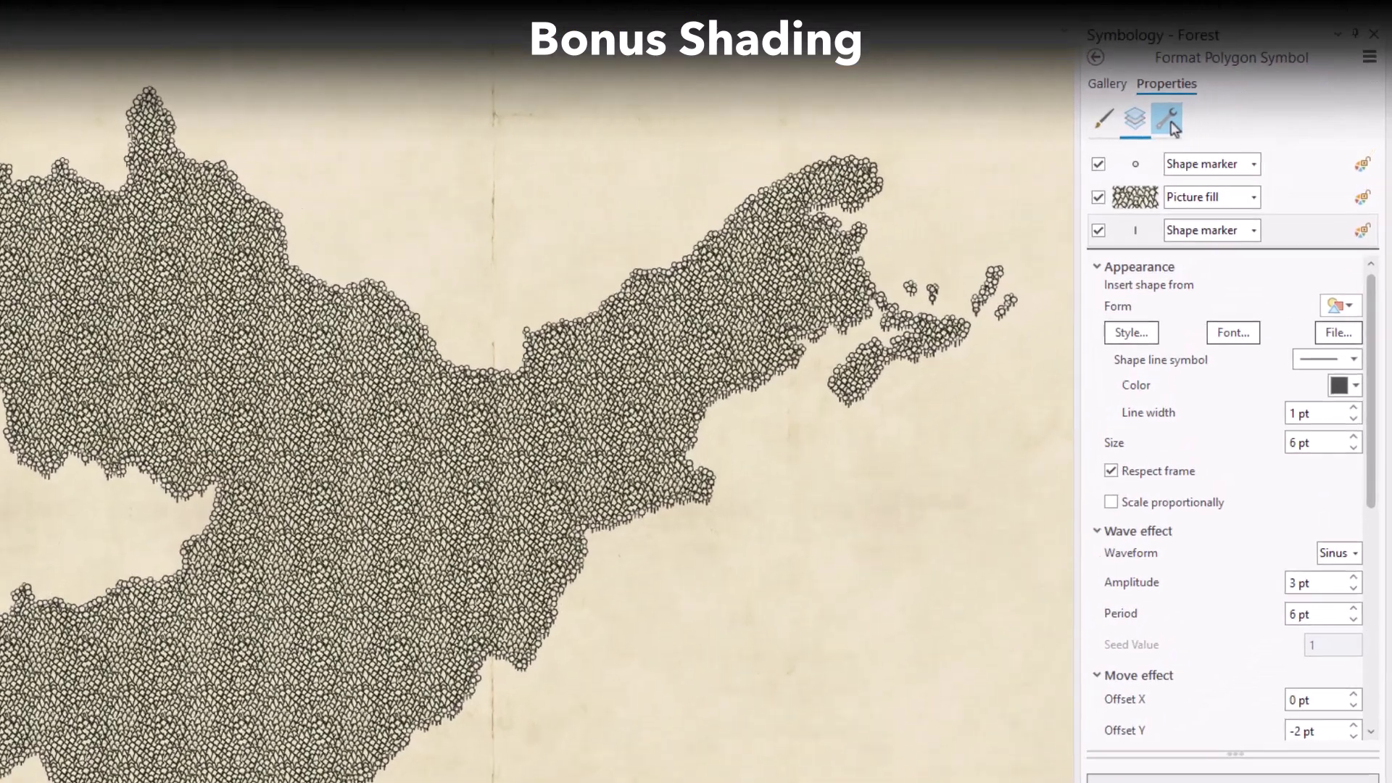
Duplicate the third symbol layer and give the copy 10 pt size and -120° rotation
{"action": "left_click", "coordinate": [1226, 122]}
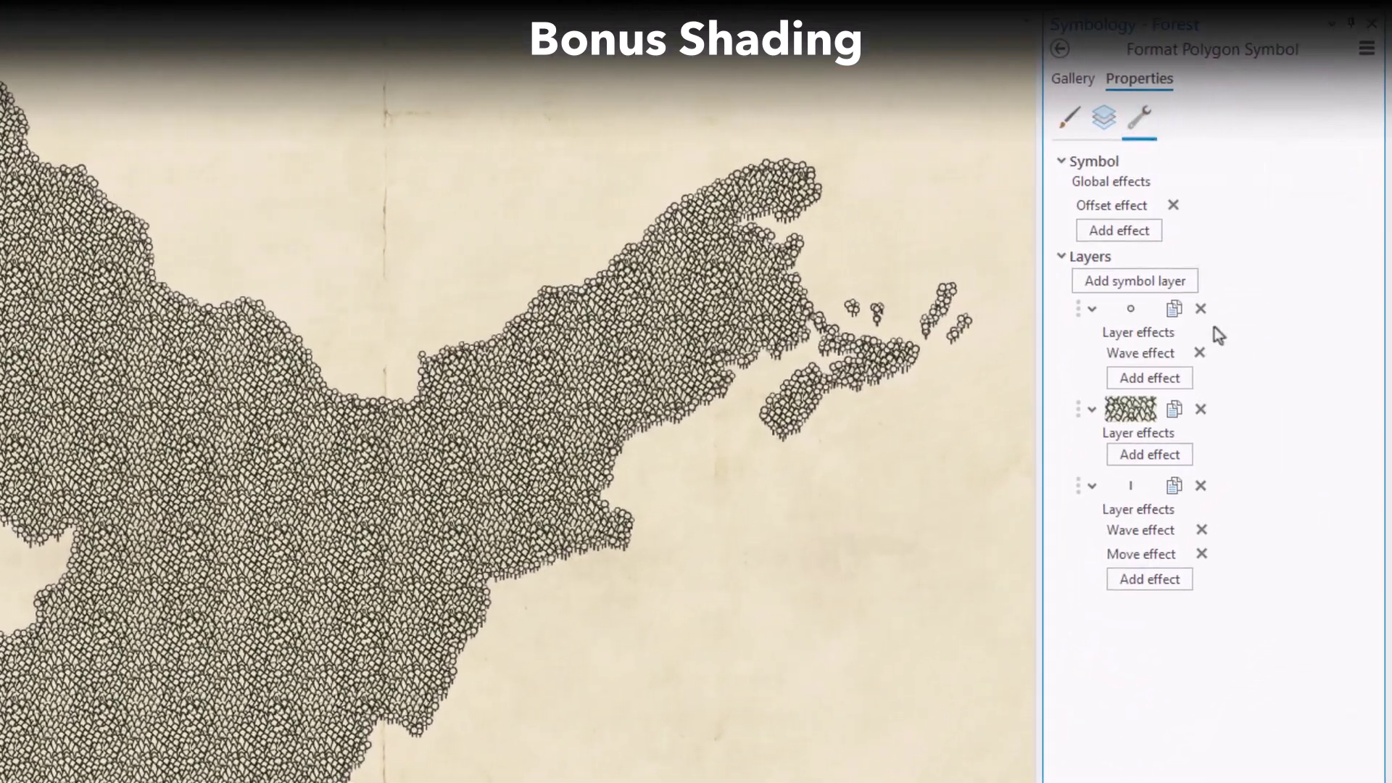
{"action": "left_click", "coordinate": [1174, 487]}
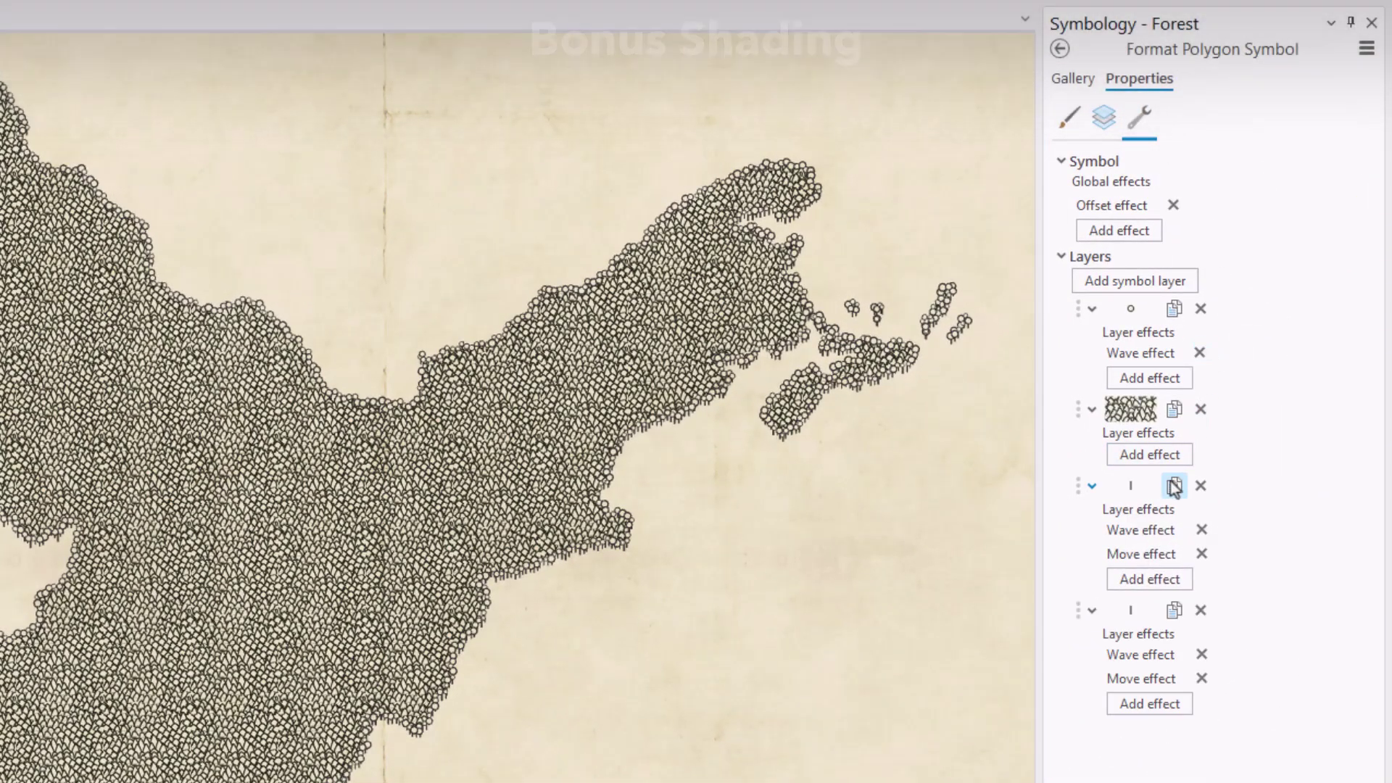
{"action": "left_click", "coordinate": [1106, 122]}
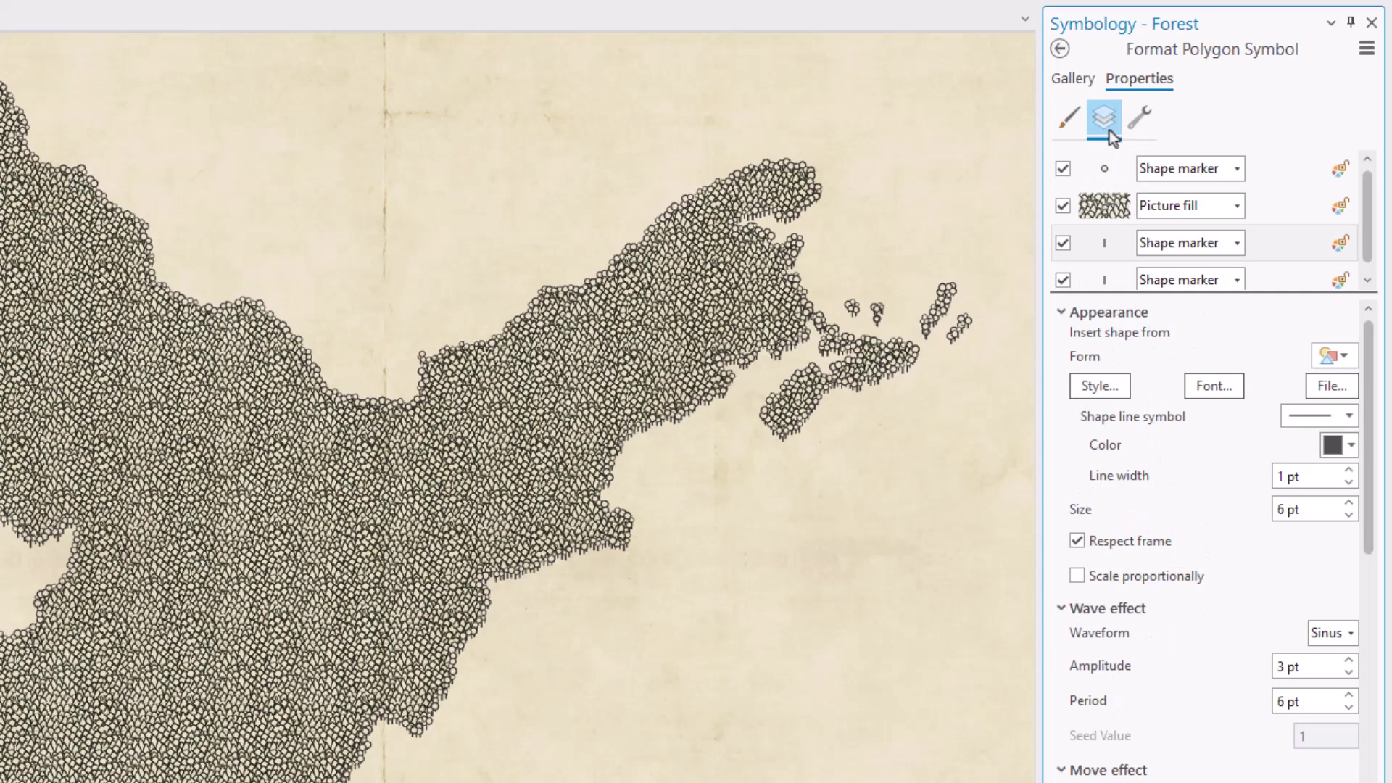
{"action": "left_click", "coordinate": [1270, 281]}
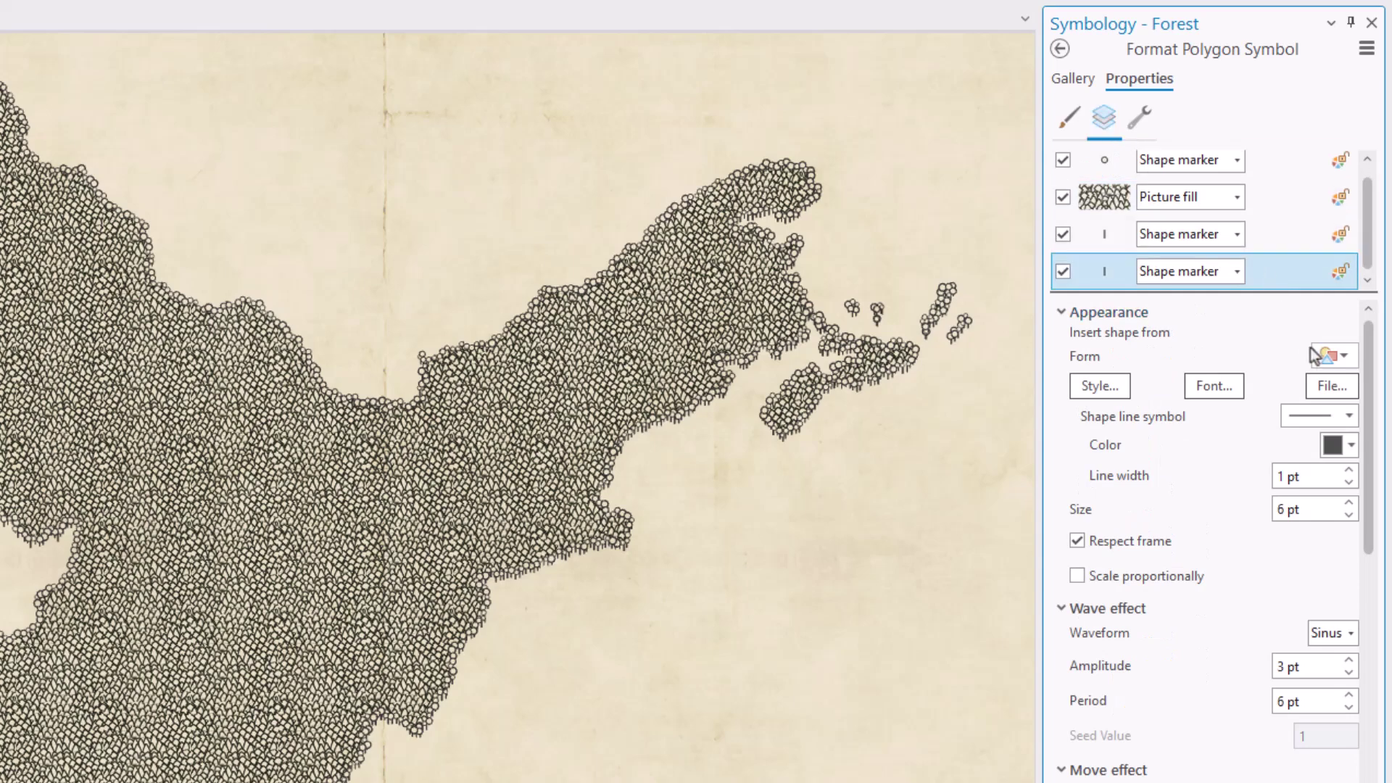
{"action": "scroll", "coordinate": [1369, 428], "scroll_direction": "down", "scroll_amount": 2}
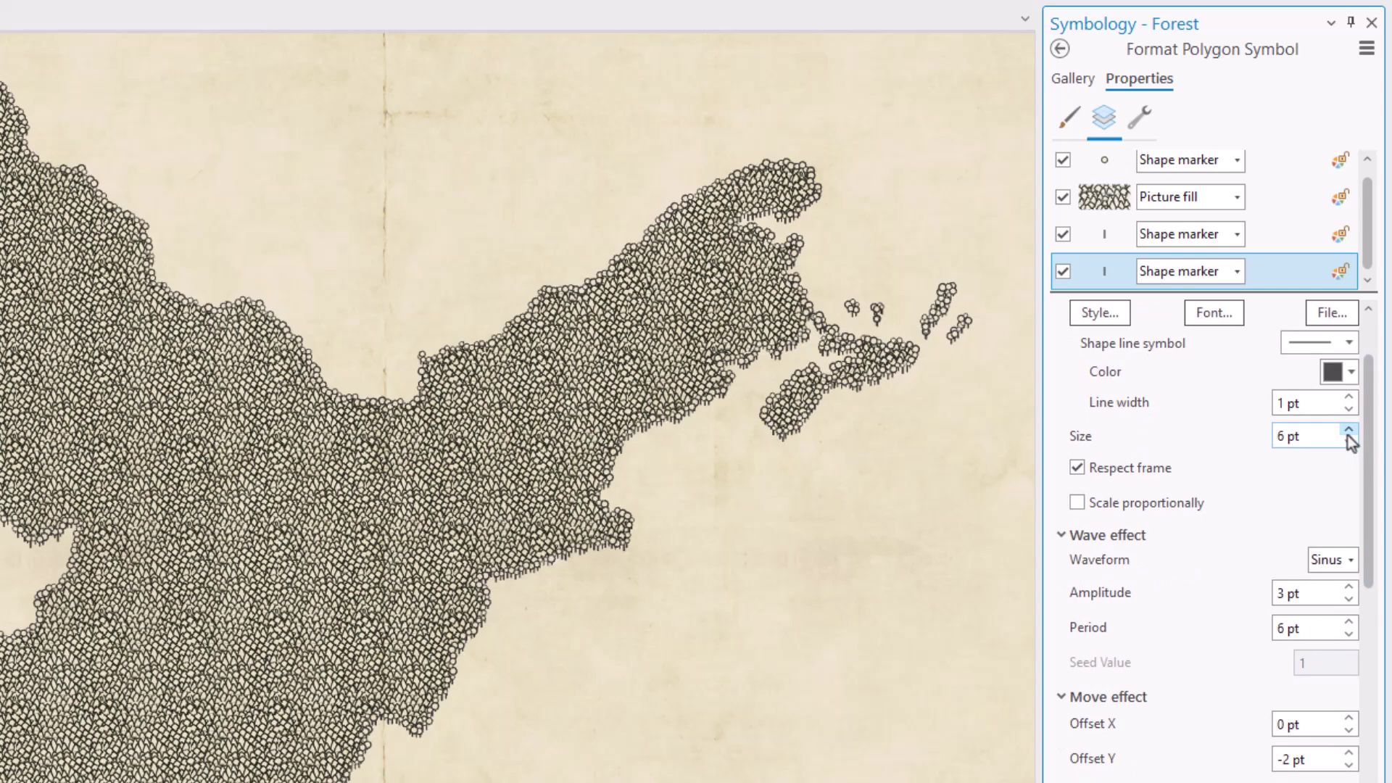
{"action": "left_click", "coordinate": [1349, 431]}
{"action": "double_click", "coordinate": [1349, 431]}
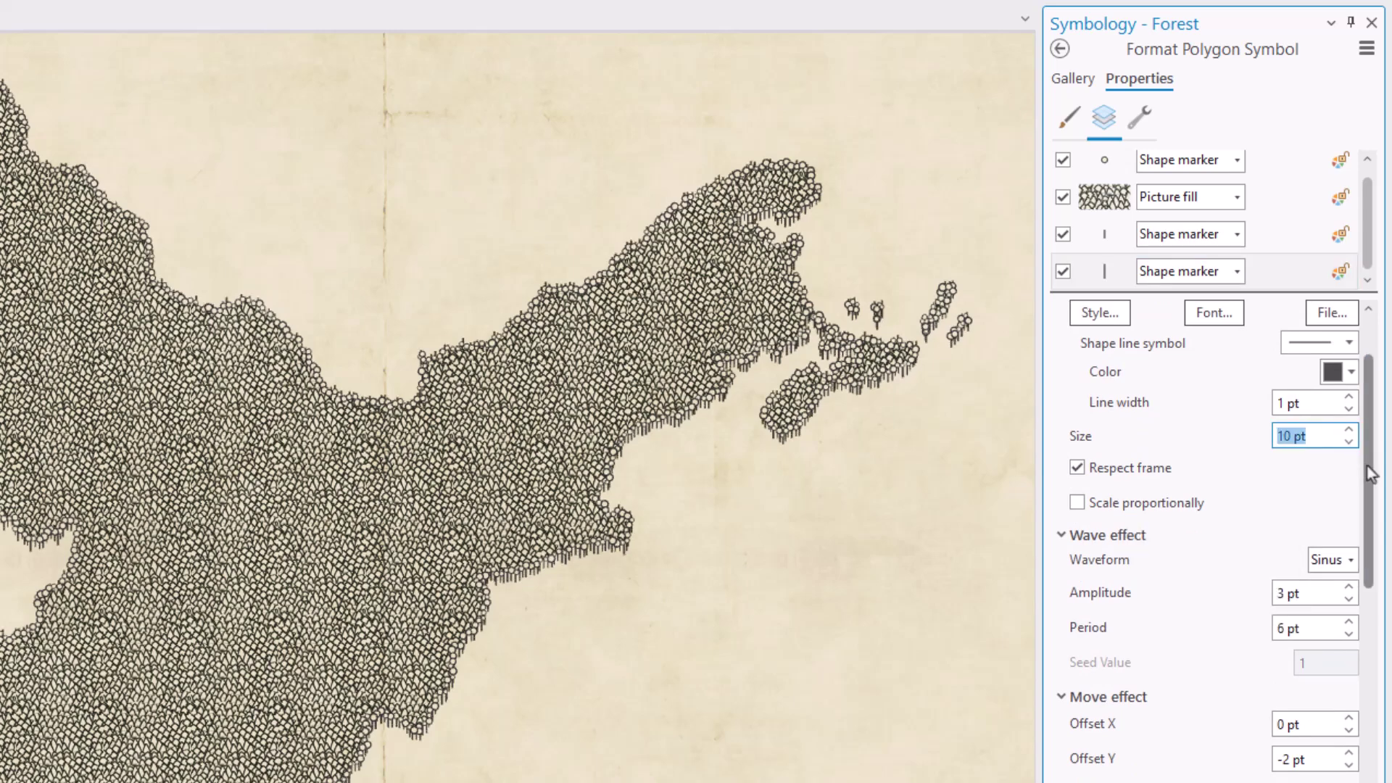
{"action": "mouse_move", "coordinate": [1371, 470]}
{"action": "left_mouse_down"}
{"action": "mouse_move", "coordinate": [1369, 525]}
{"action": "mouse_move", "coordinate": [1343, 577]}
{"action": "left_mouse_up"}
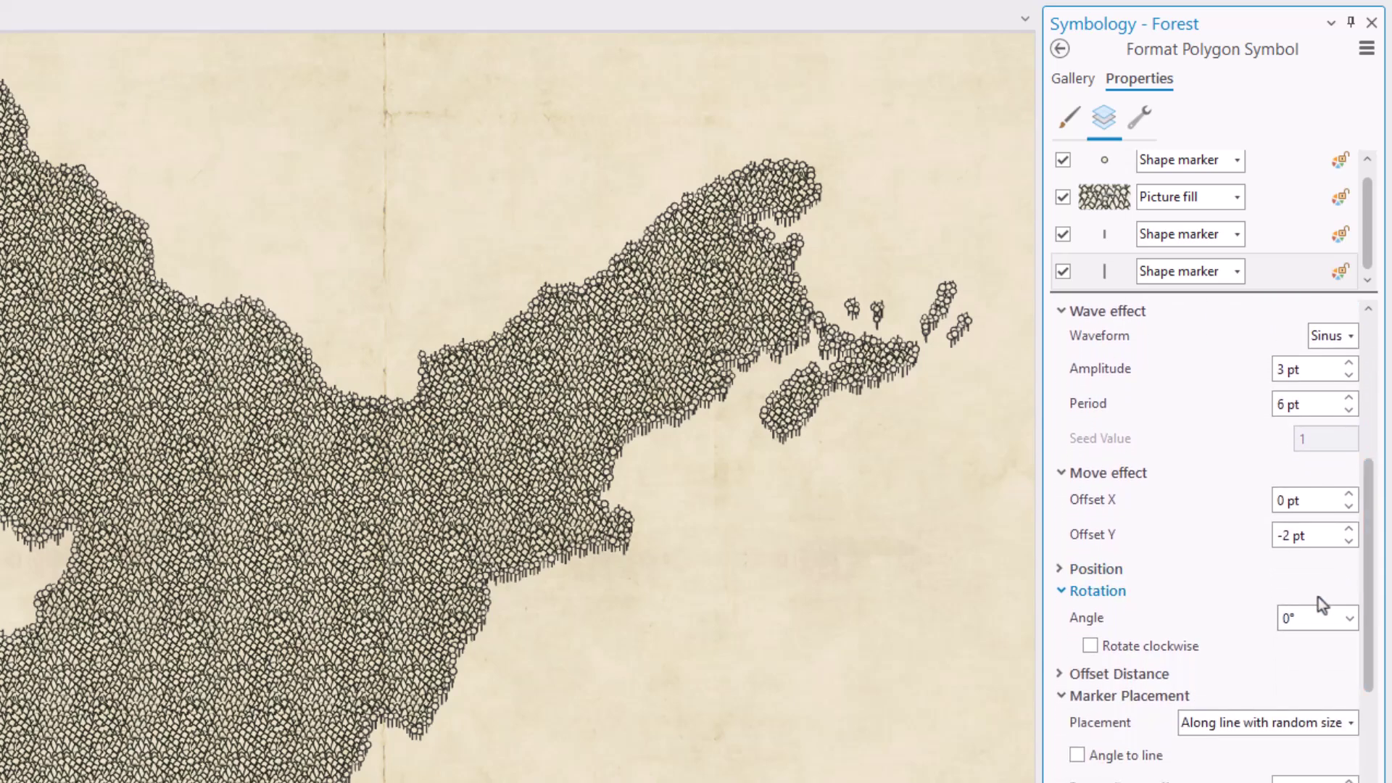
{"action": "left_click", "coordinate": [1283, 620]}
{"action": "type", "text": "-120"}
{"action": "key", "text": "Tab"}
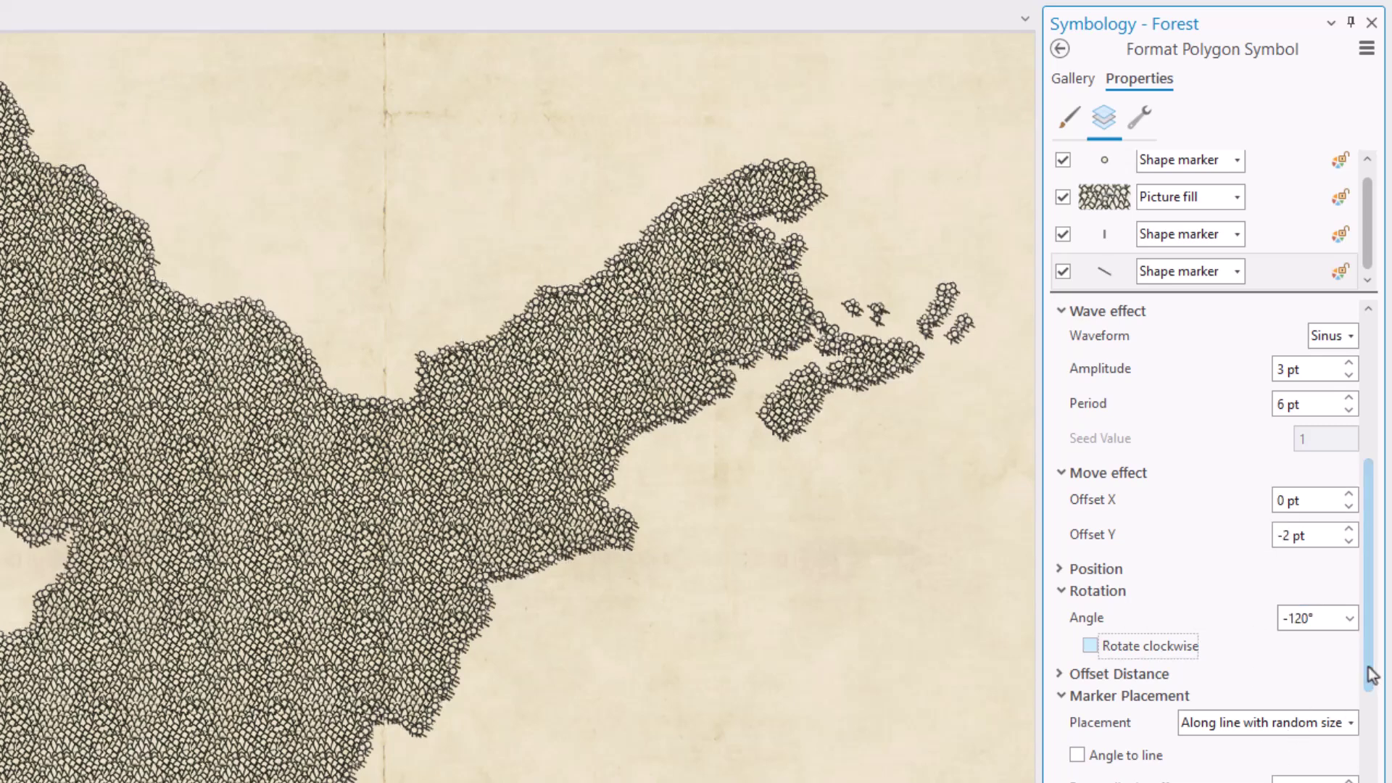
{"action": "scroll", "coordinate": [1371, 677], "scroll_direction": "down", "scroll_amount": 1}
{"action": "scroll", "coordinate": [1368, 727], "scroll_direction": "down", "scroll_amount": 1}
{"action": "scroll", "coordinate": [1369, 726], "scroll_direction": "down", "scroll_amount": 1}
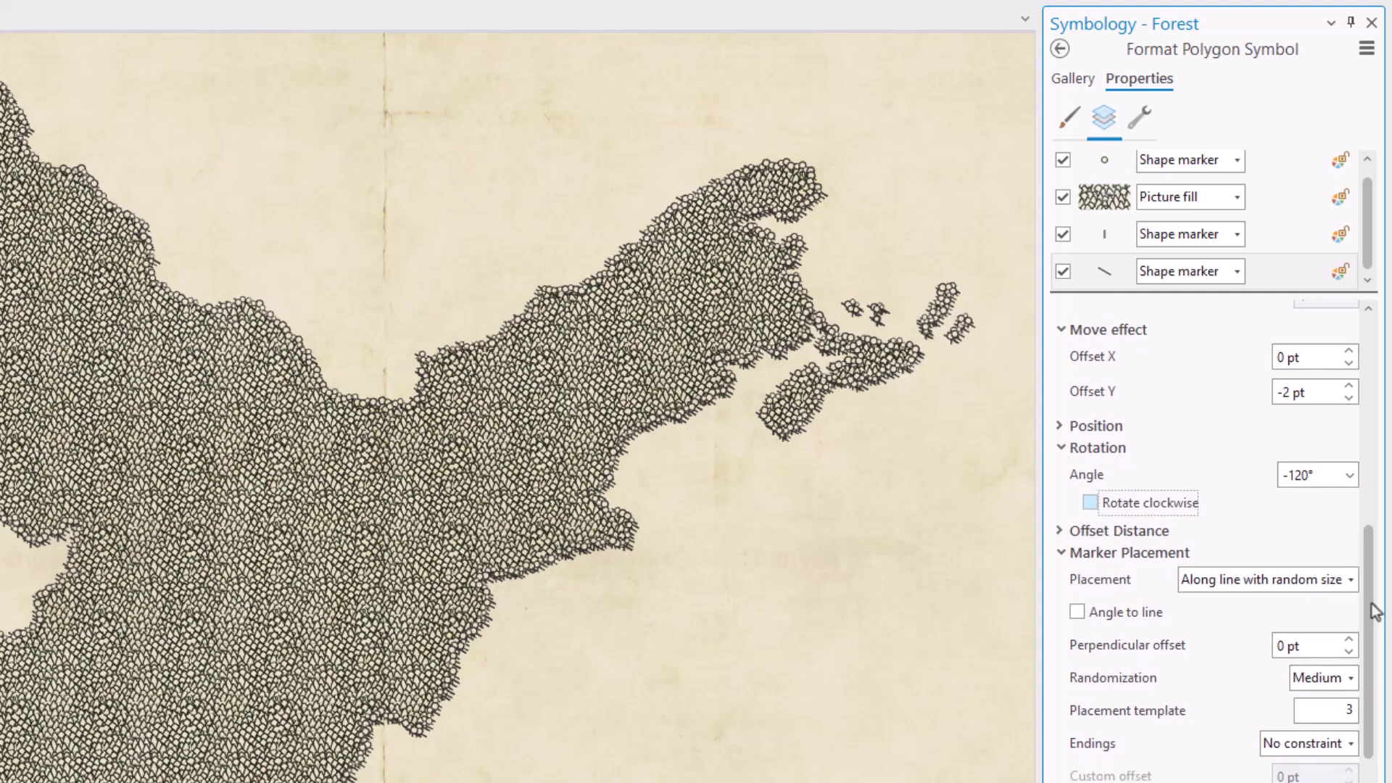
Offset the copied marker 4 pt horizontally and lower it, then adjust its outline line
{"action": "left_click", "coordinate": [1351, 356]}
{"action": "left_click", "coordinate": [1351, 355]}
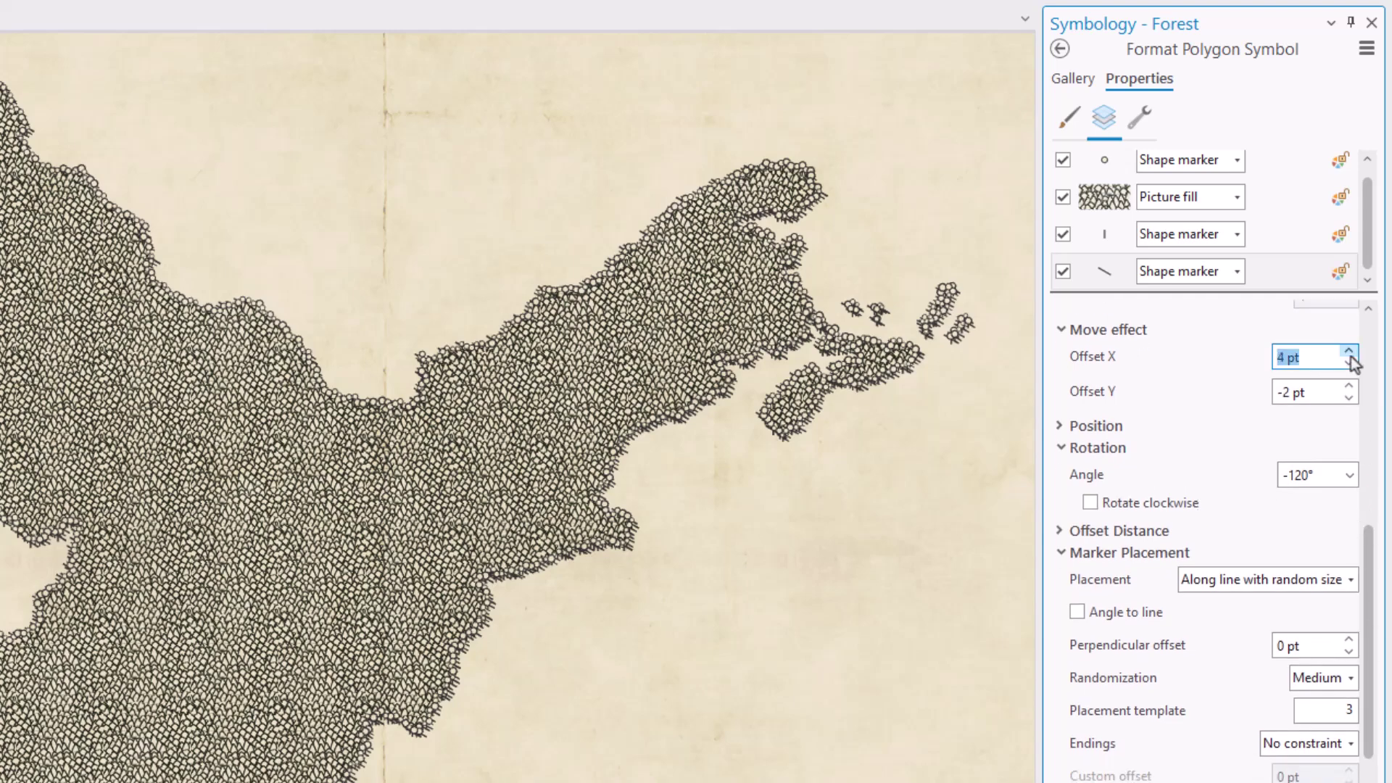
{"action": "left_click", "coordinate": [1351, 397]}
{"action": "left_click", "coordinate": [1351, 396]}
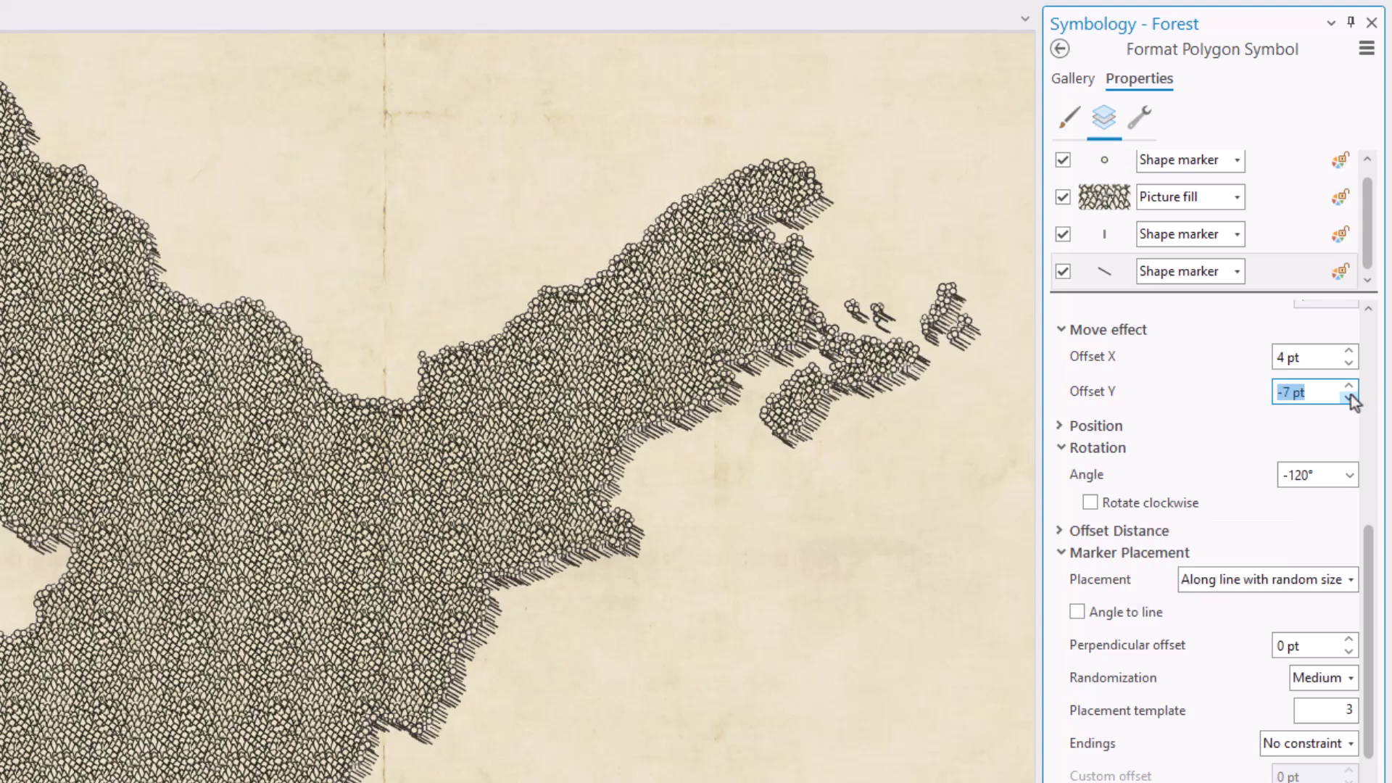
{"action": "left_click_drag", "start_coordinate": [1374, 552], "coordinate": [1387, 409]}
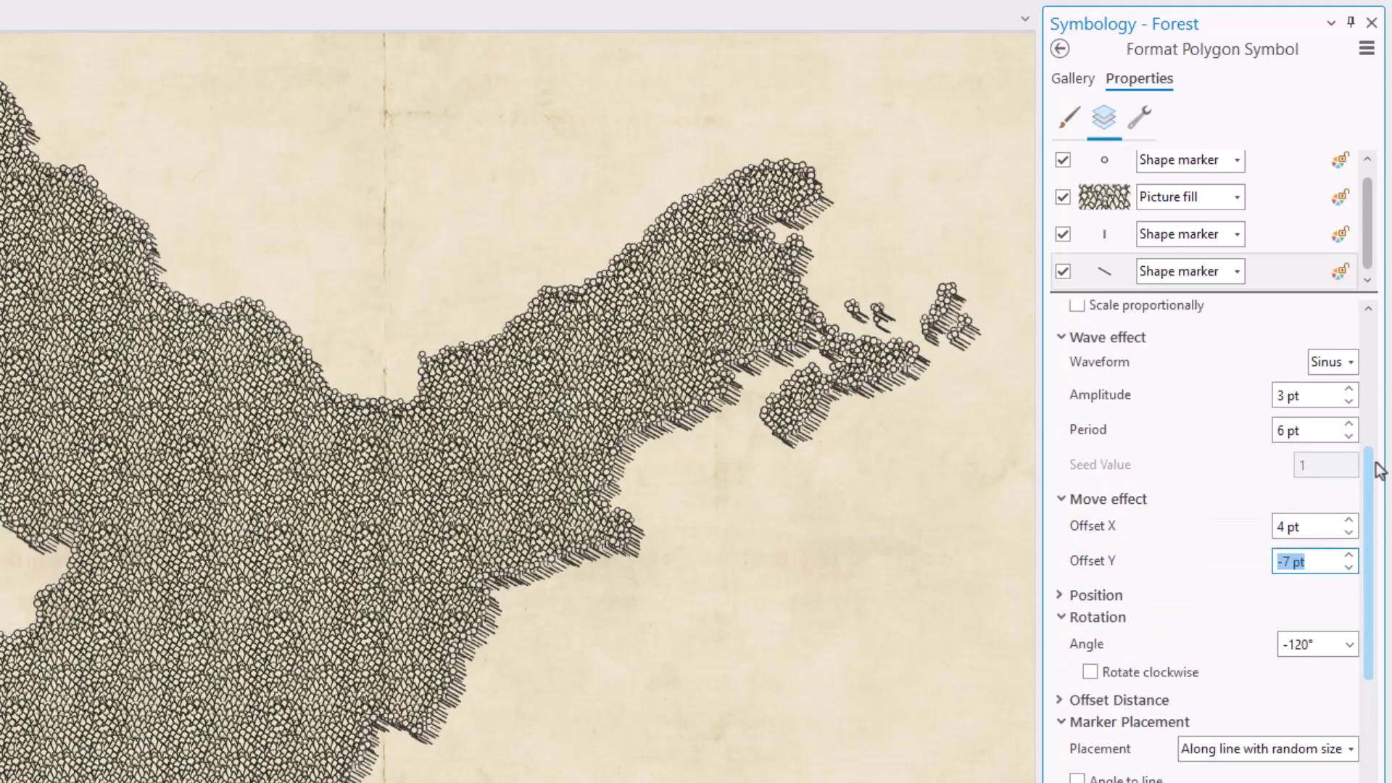
{"action": "scroll", "coordinate": [1388, 371], "scroll_direction": "up", "scroll_amount": 1}
{"action": "scroll", "coordinate": [1388, 372], "scroll_direction": "up", "scroll_amount": 1}
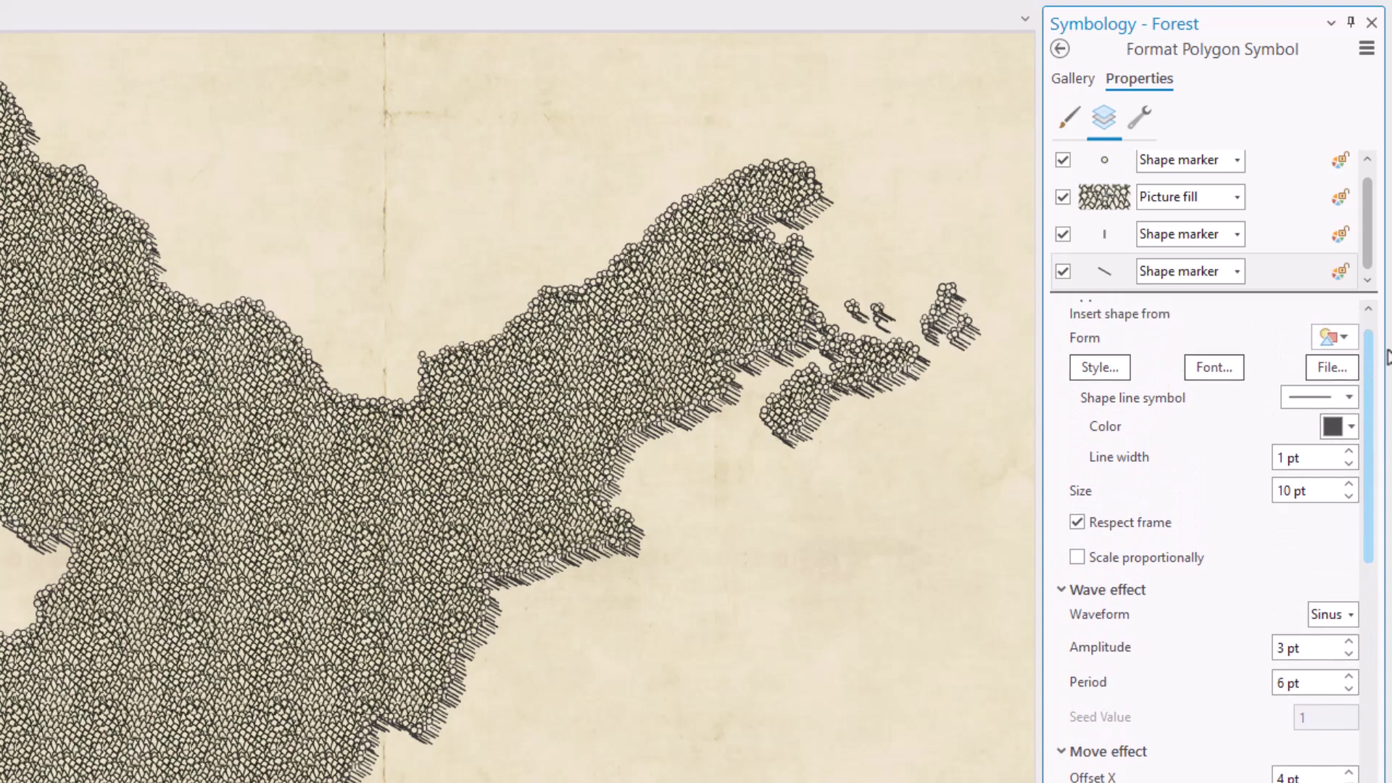
{"action": "left_click", "coordinate": [1342, 401]}
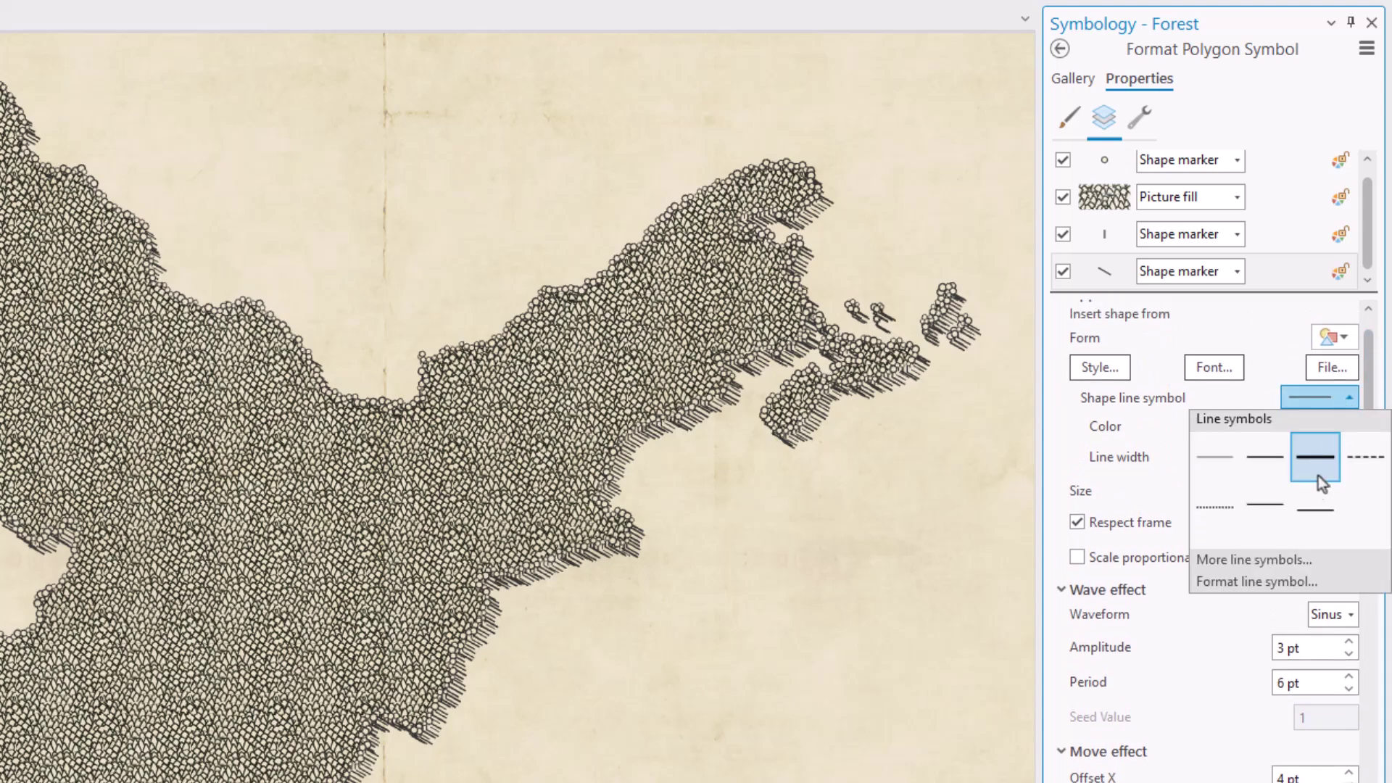
{"action": "left_click", "coordinate": [1276, 584]}
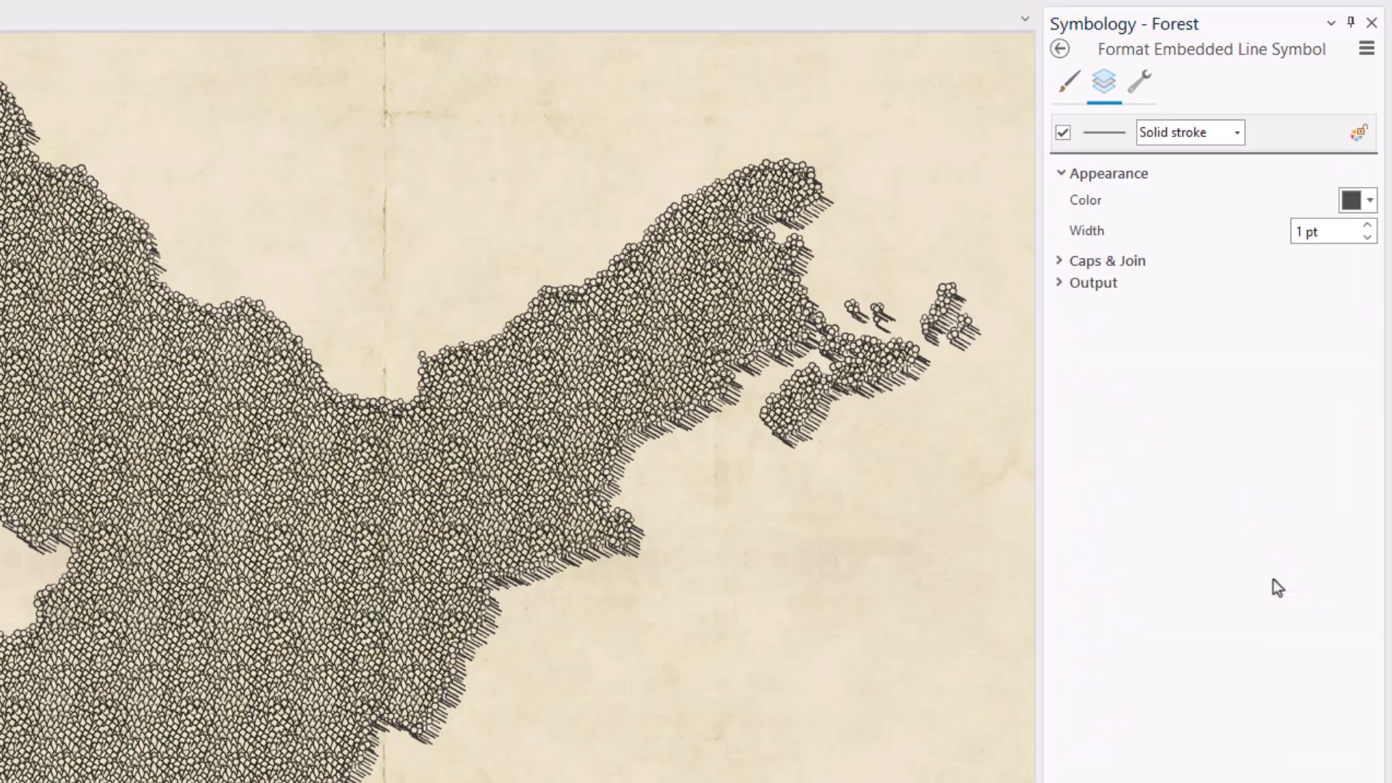
Add a Tapered polygon effect and an enclosing-polygon fill layer, deleting the line layer
{"action": "left_click", "coordinate": [1138, 83]}
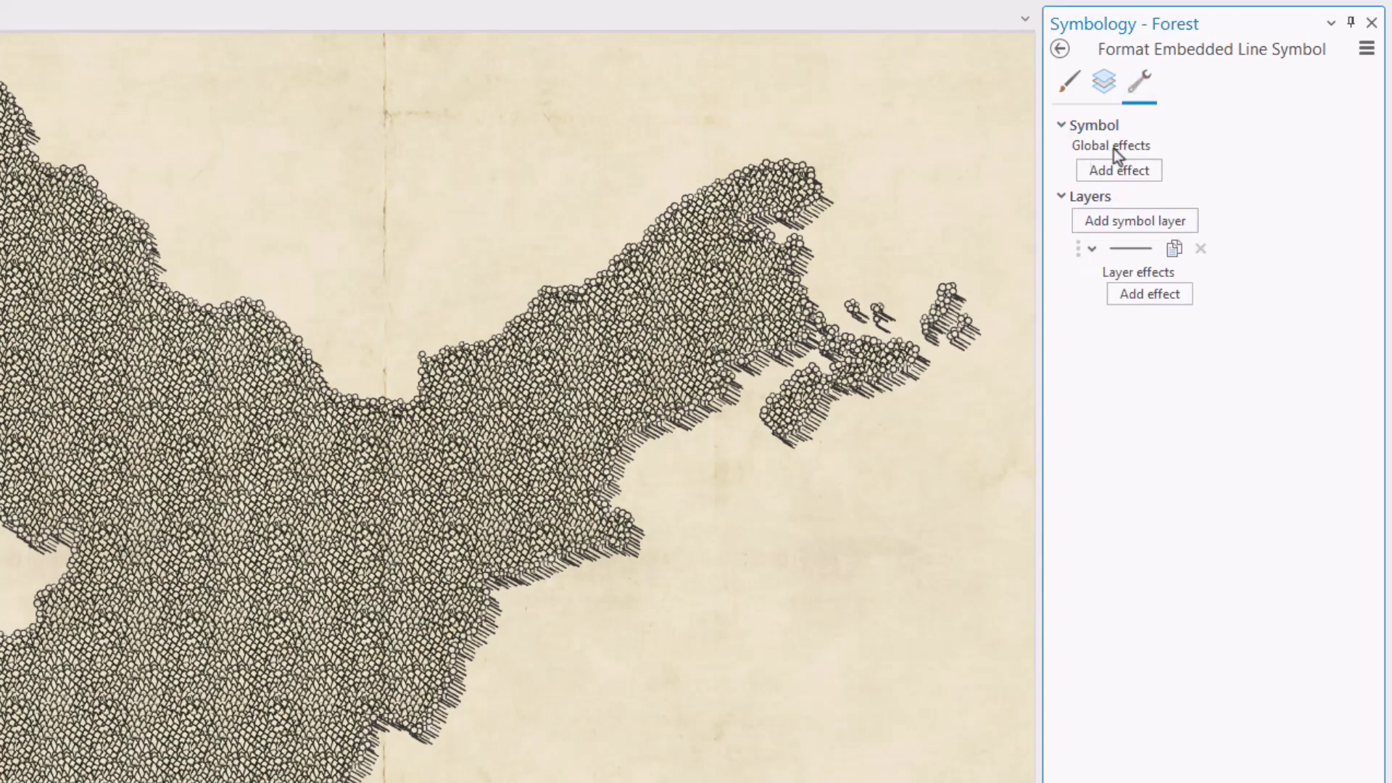
{"action": "left_click", "coordinate": [1125, 172]}
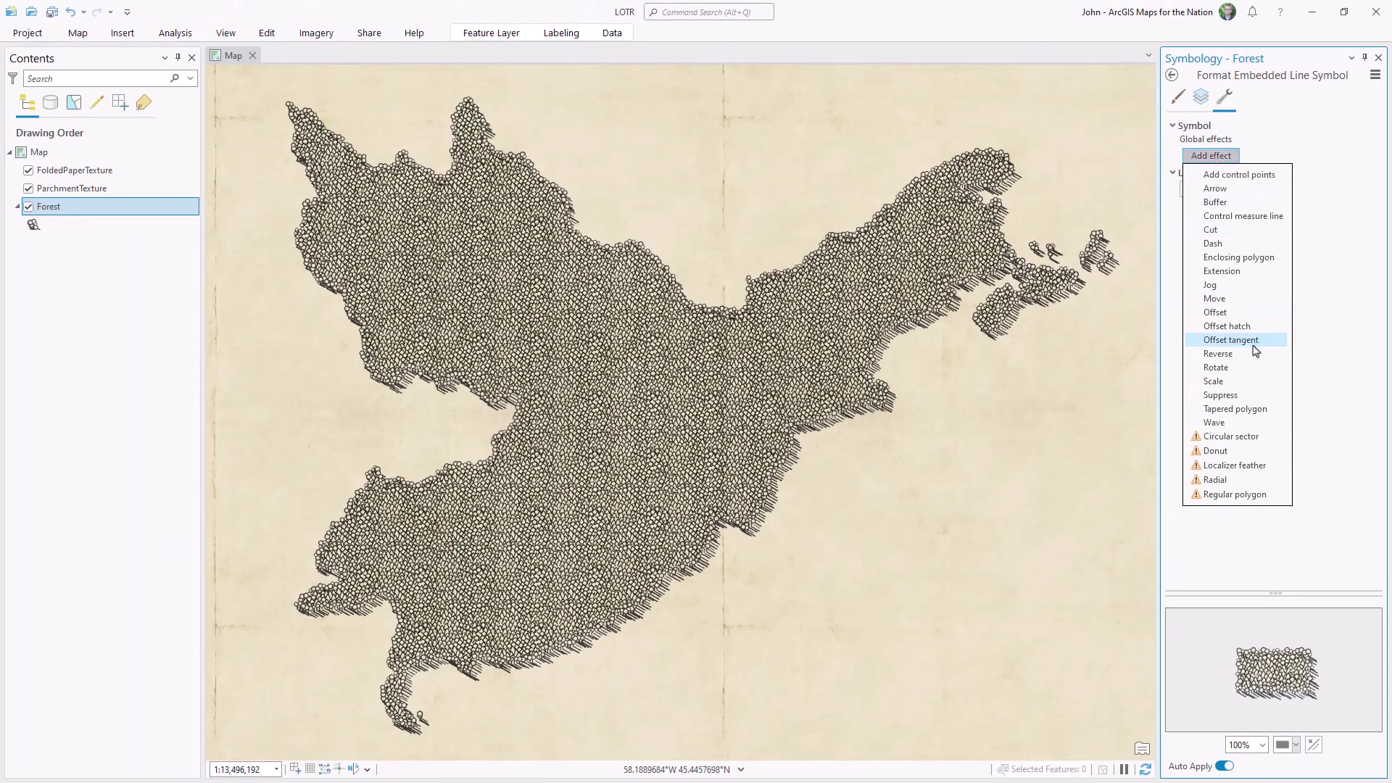
{"action": "left_click", "coordinate": [1240, 412]}
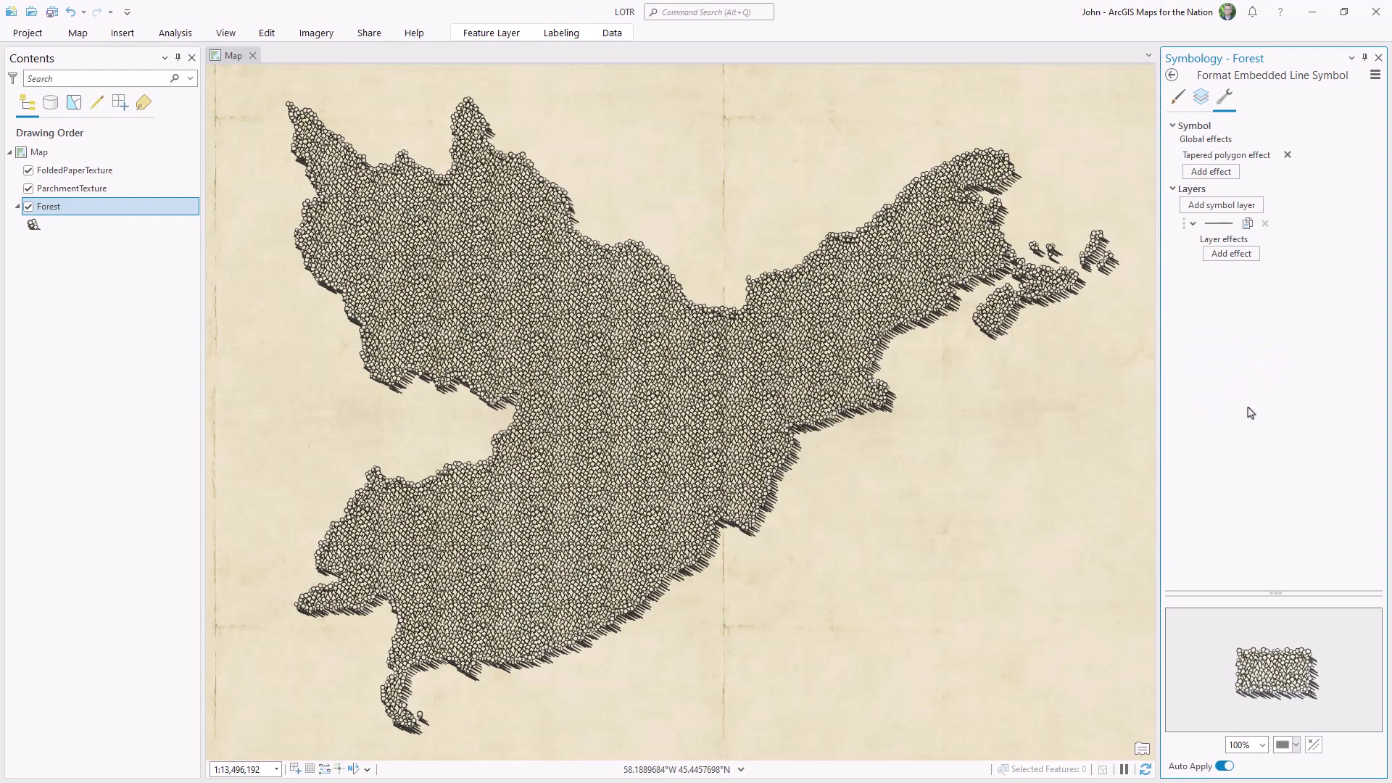
{"action": "left_click", "coordinate": [1226, 206]}
{"action": "left_click", "coordinate": [1211, 250]}
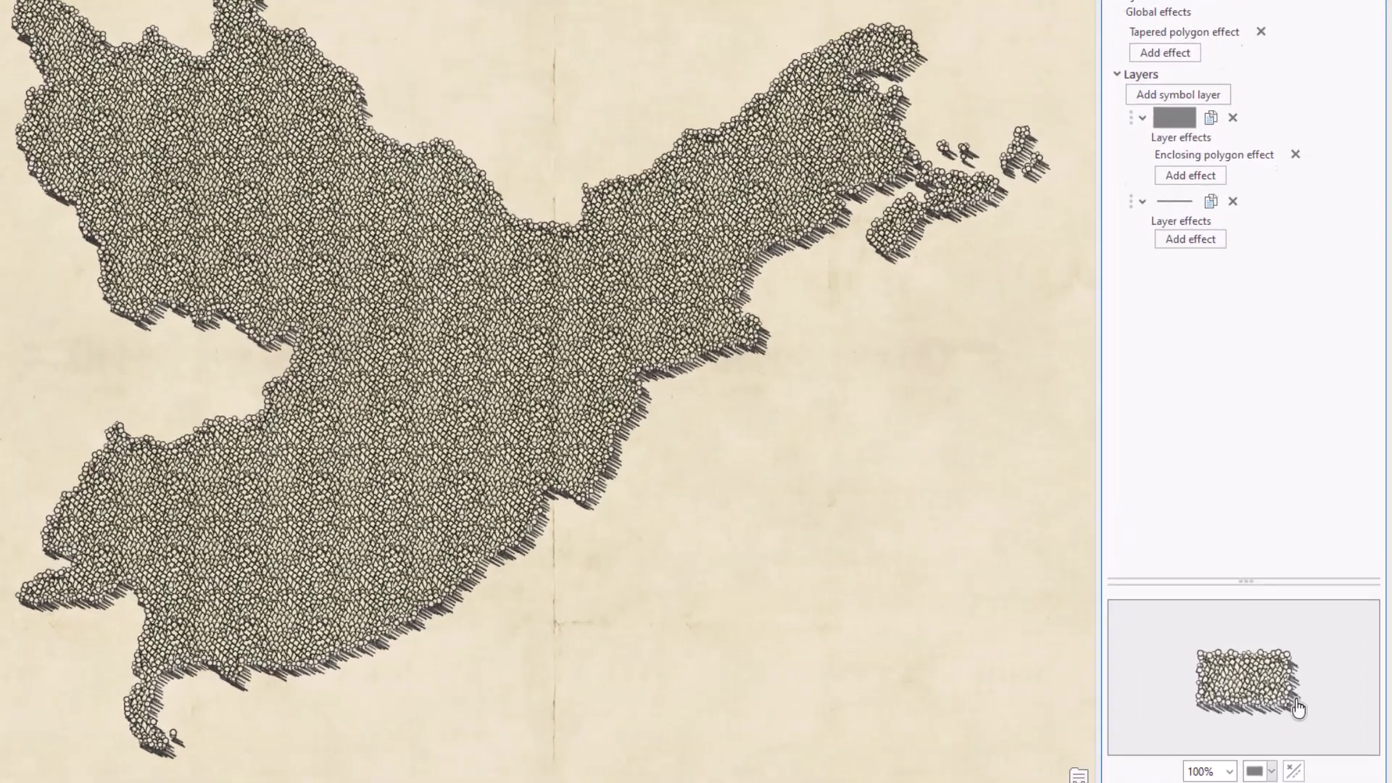
{"action": "scroll", "coordinate": [1270, 742], "scroll_direction": "up", "scroll_amount": 2}
{"action": "scroll", "coordinate": [1279, 746], "scroll_direction": "up", "scroll_amount": 2}
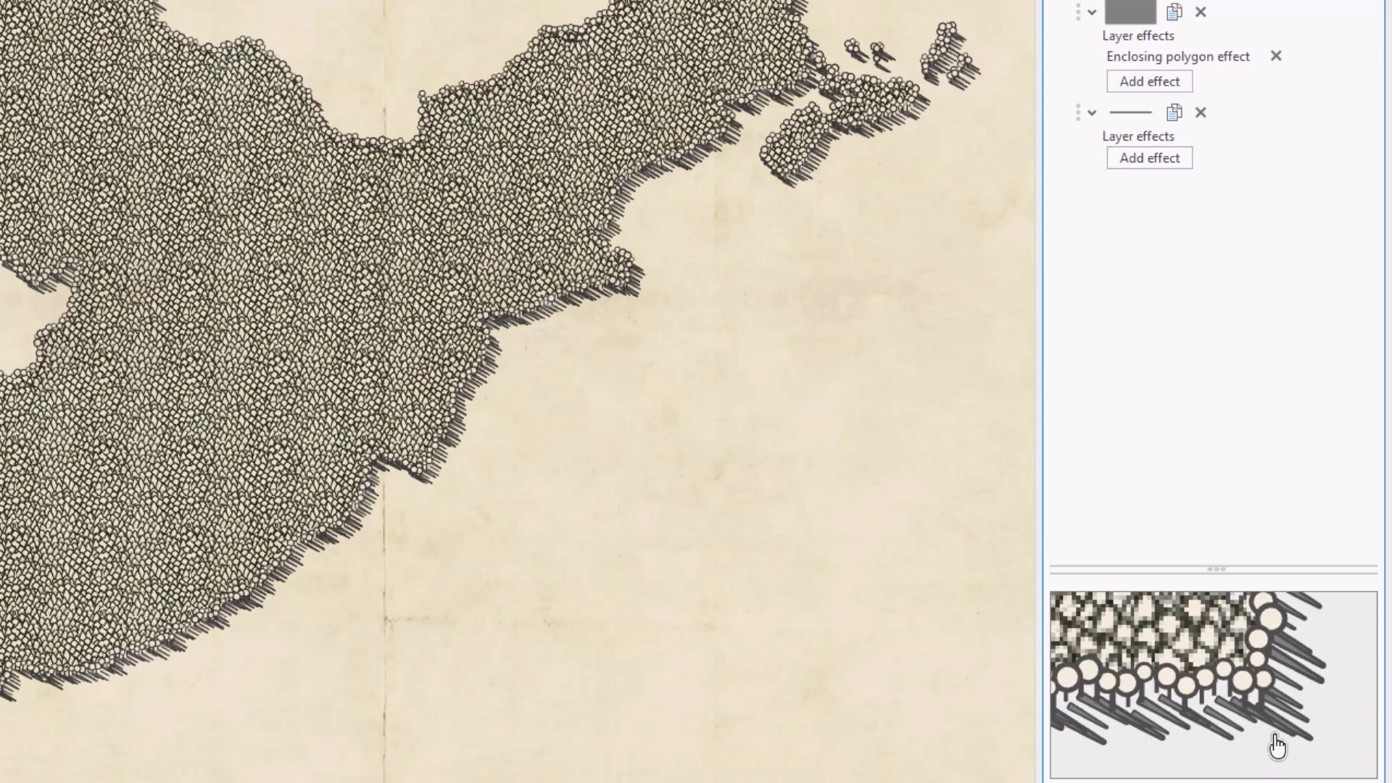
{"action": "left_click", "coordinate": [1196, 123]}
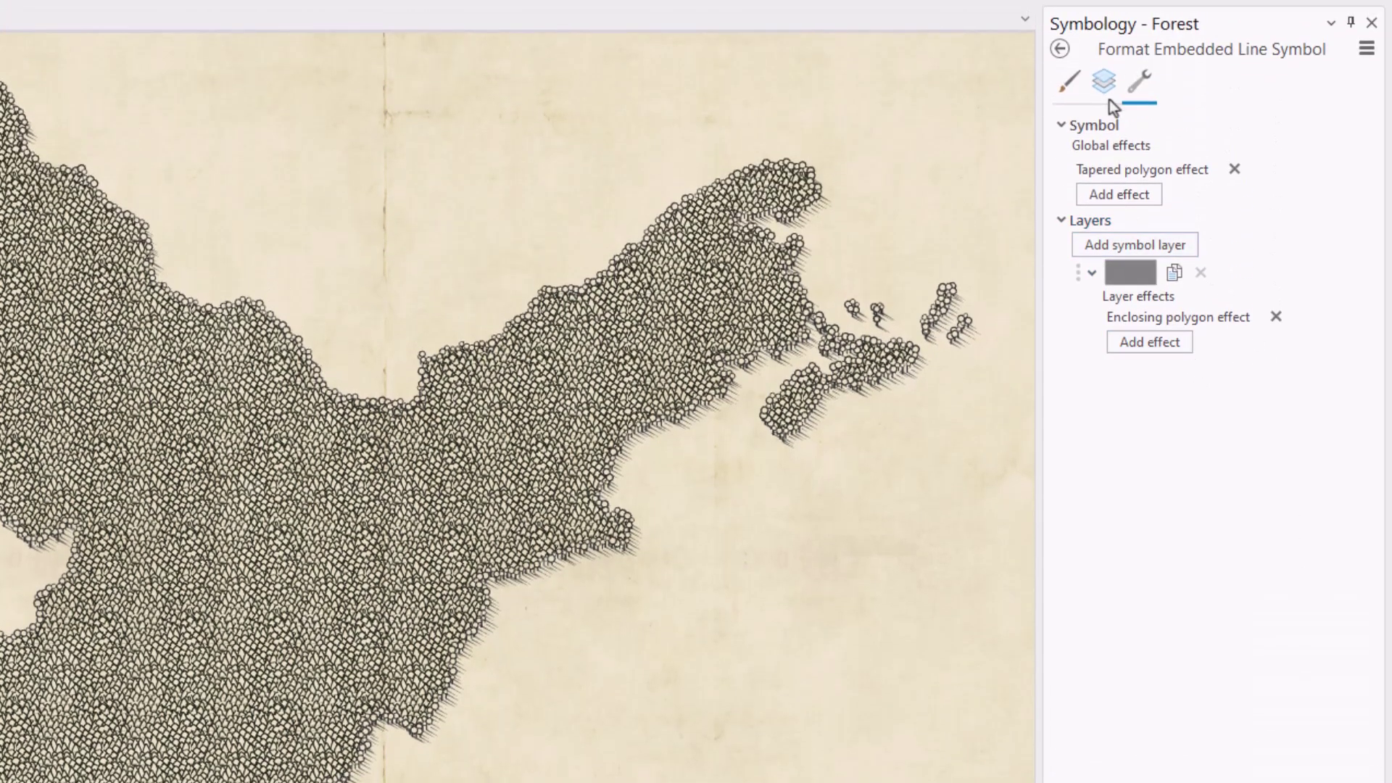
{"action": "left_click", "coordinate": [1104, 86]}
Make the fill a gradient fill with Linear direction and Continuous type
{"action": "left_click", "coordinate": [1237, 134]}
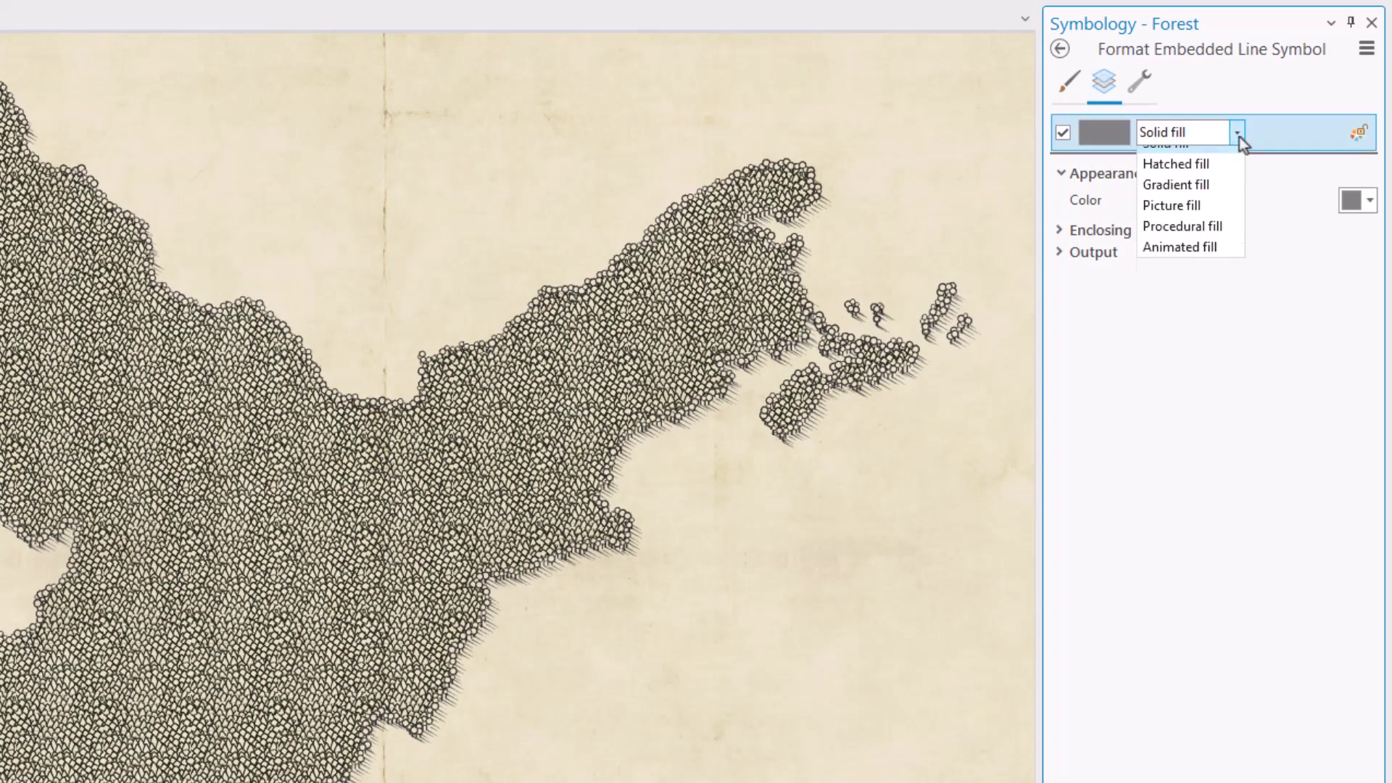
{"action": "left_click", "coordinate": [1210, 202]}
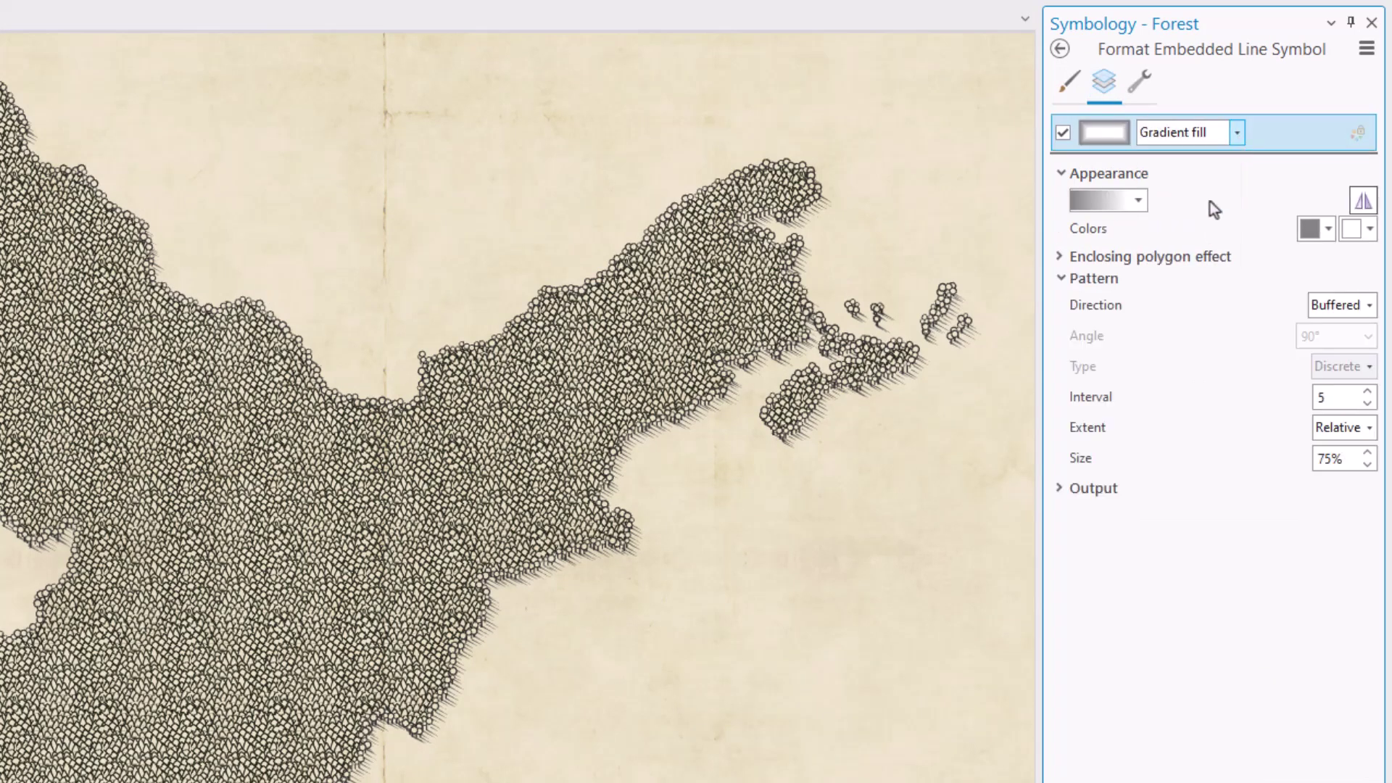
{"action": "left_click", "coordinate": [1337, 306]}
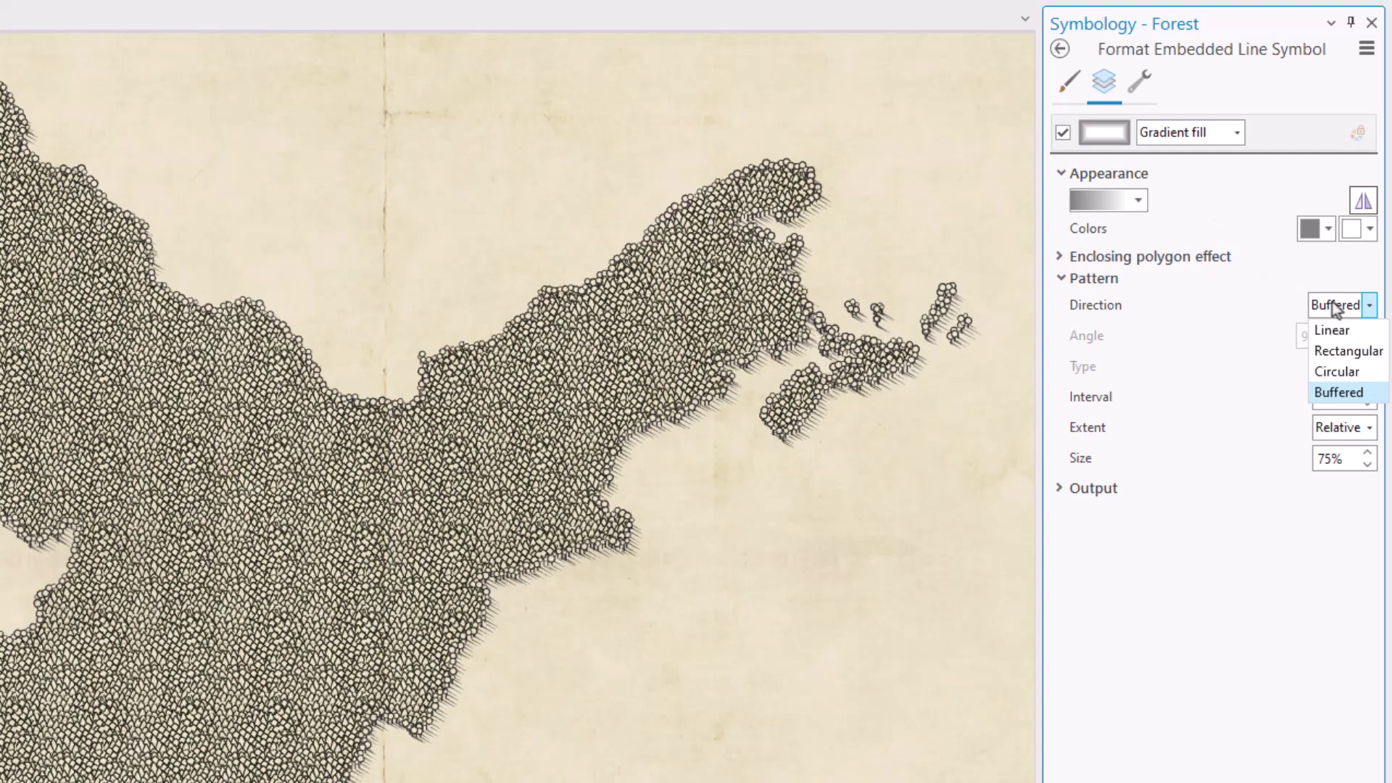
{"action": "left_click", "coordinate": [1332, 328]}
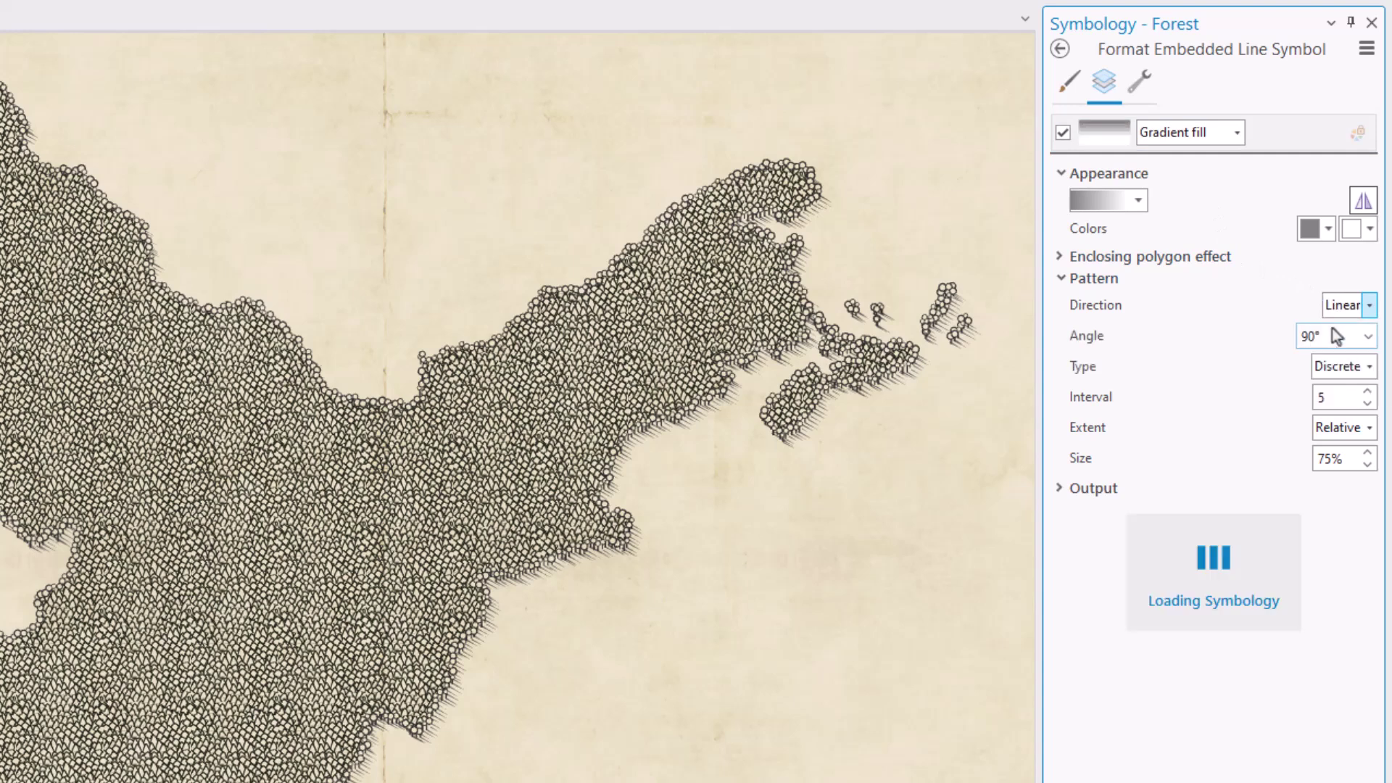
{"action": "left_click", "coordinate": [1335, 372]}
{"action": "left_click", "coordinate": [1334, 417]}
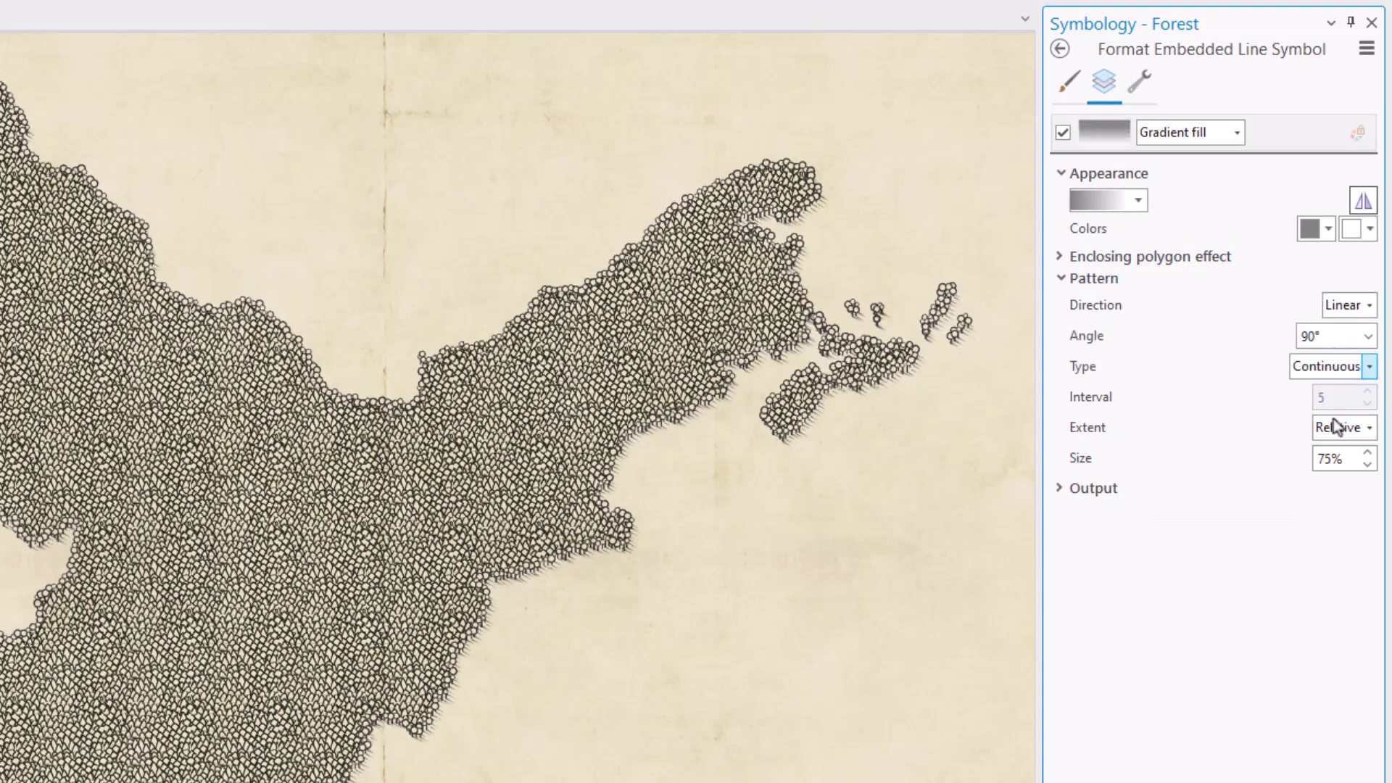
Set the first gradient colour to dark green #274B28 at 50% transparency
{"action": "left_click", "coordinate": [1313, 232]}
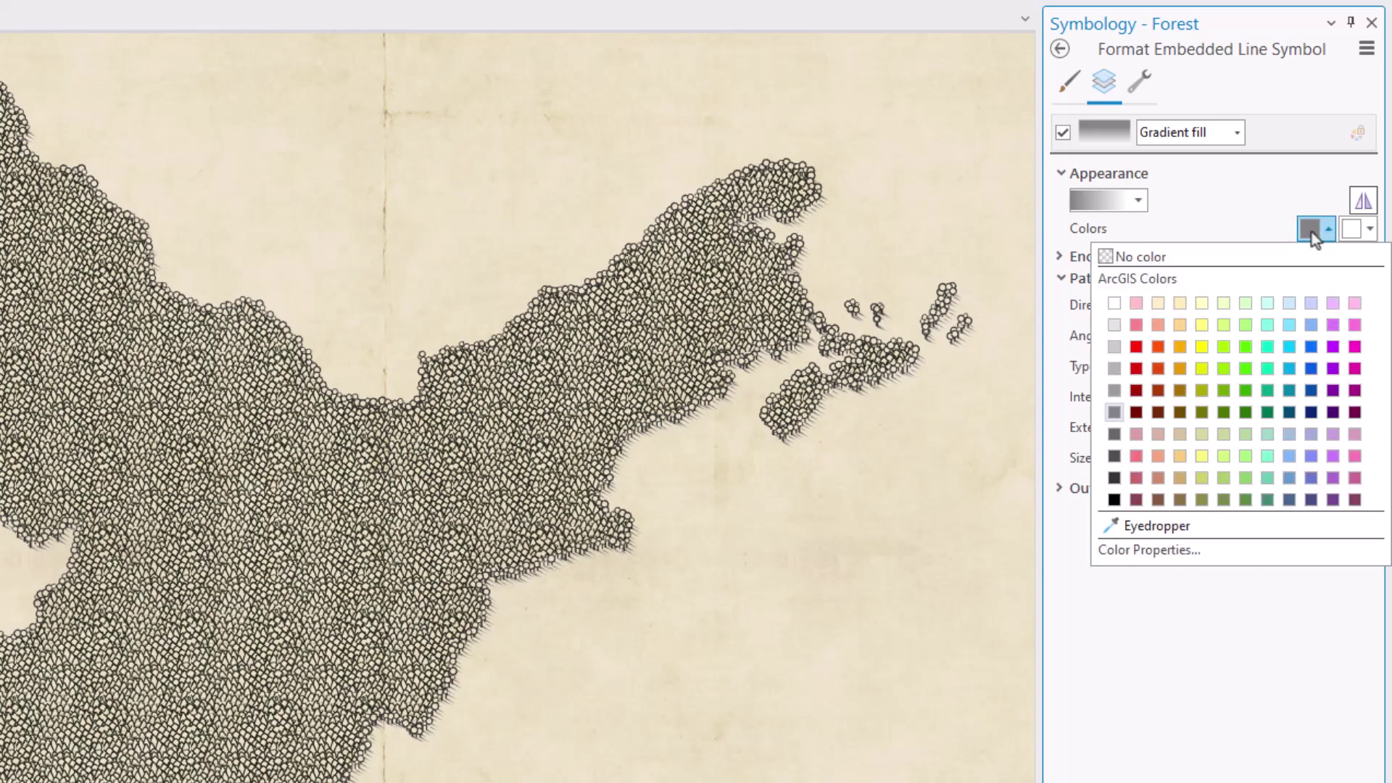
{"action": "left_click", "coordinate": [1179, 549]}
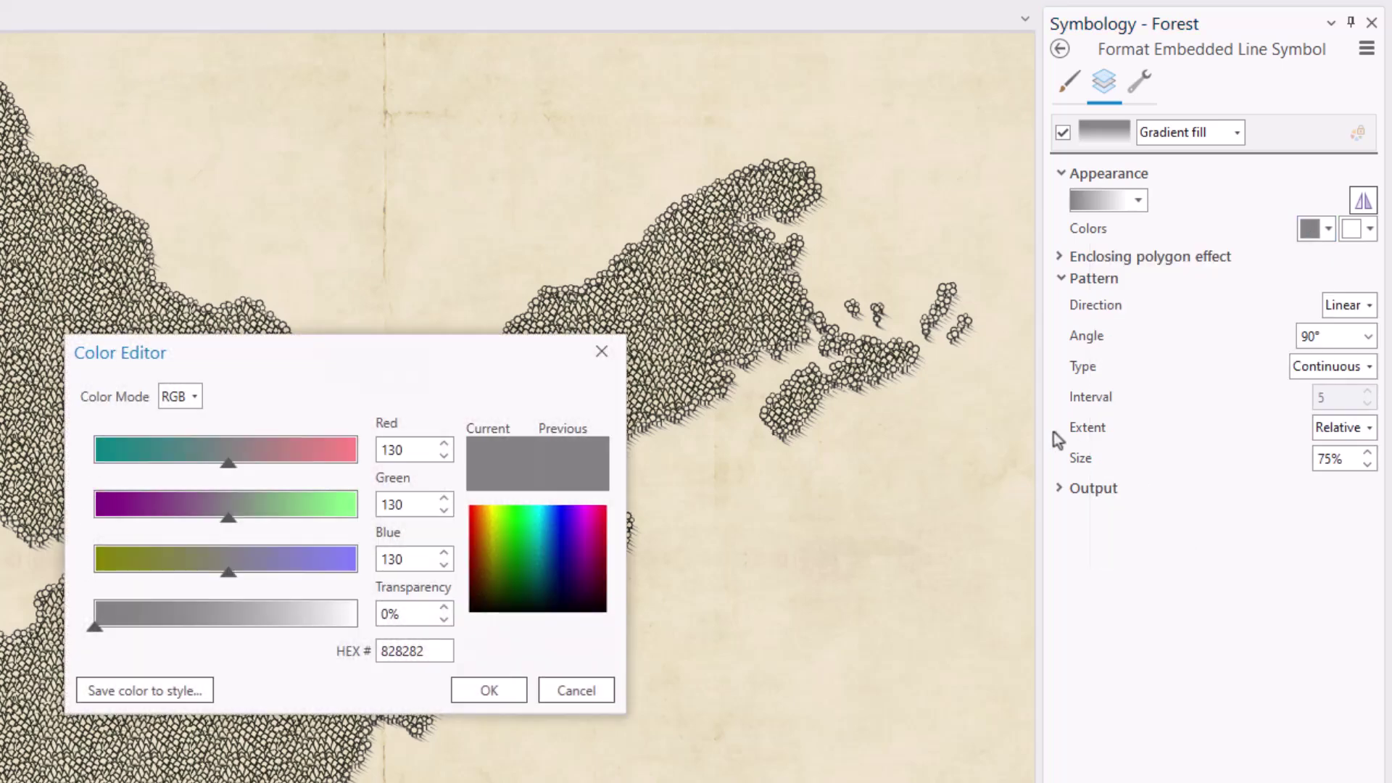
{"action": "left_click", "coordinate": [186, 398]}
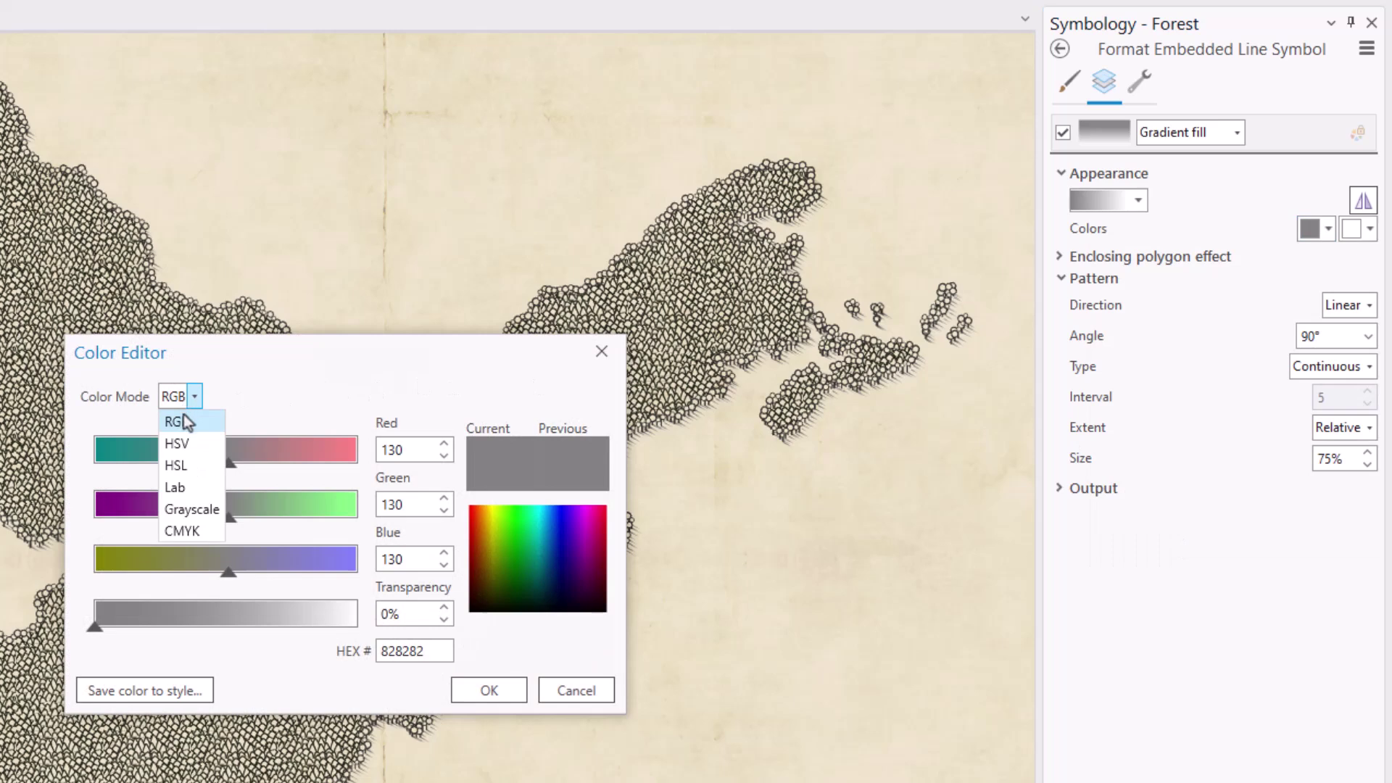
{"action": "left_click", "coordinate": [184, 449]}
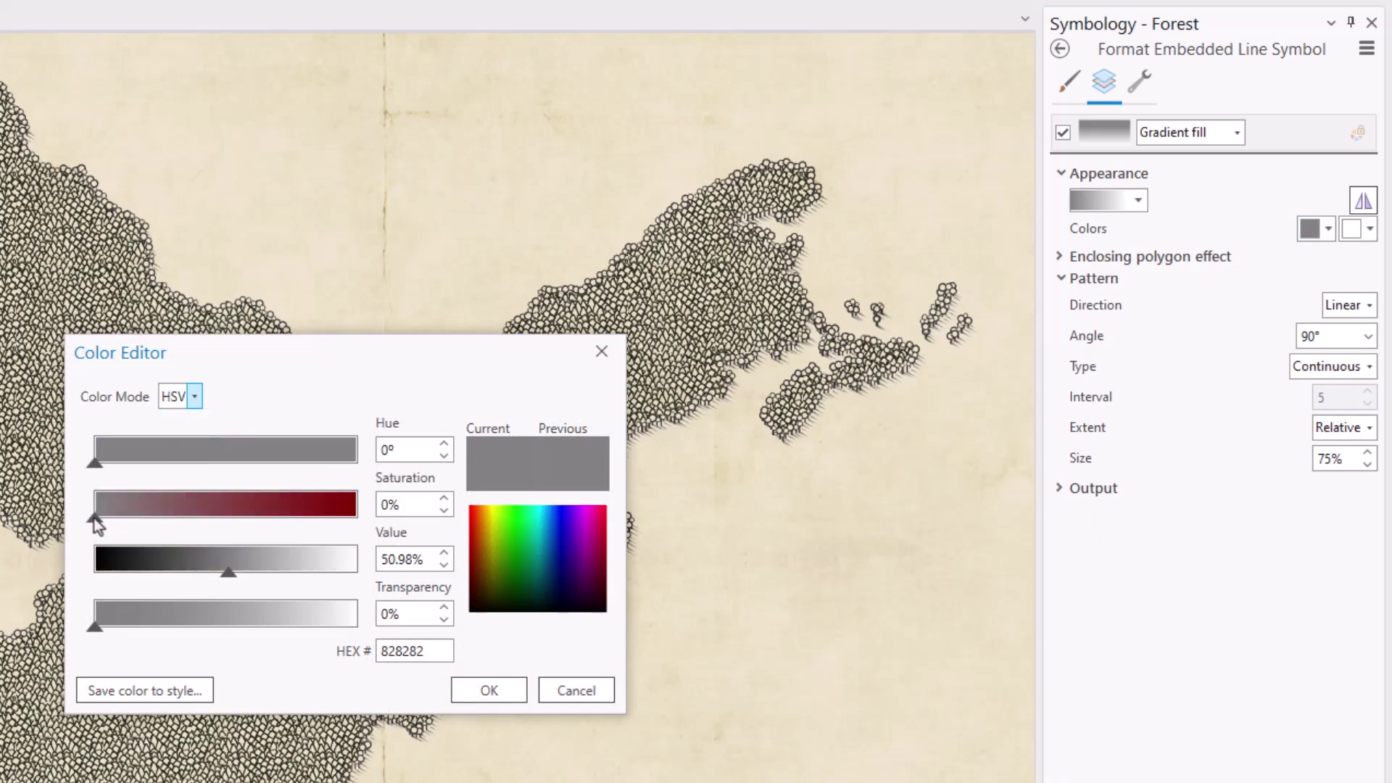
{"action": "left_click_drag", "start_coordinate": [97, 523], "coordinate": [222, 525]}
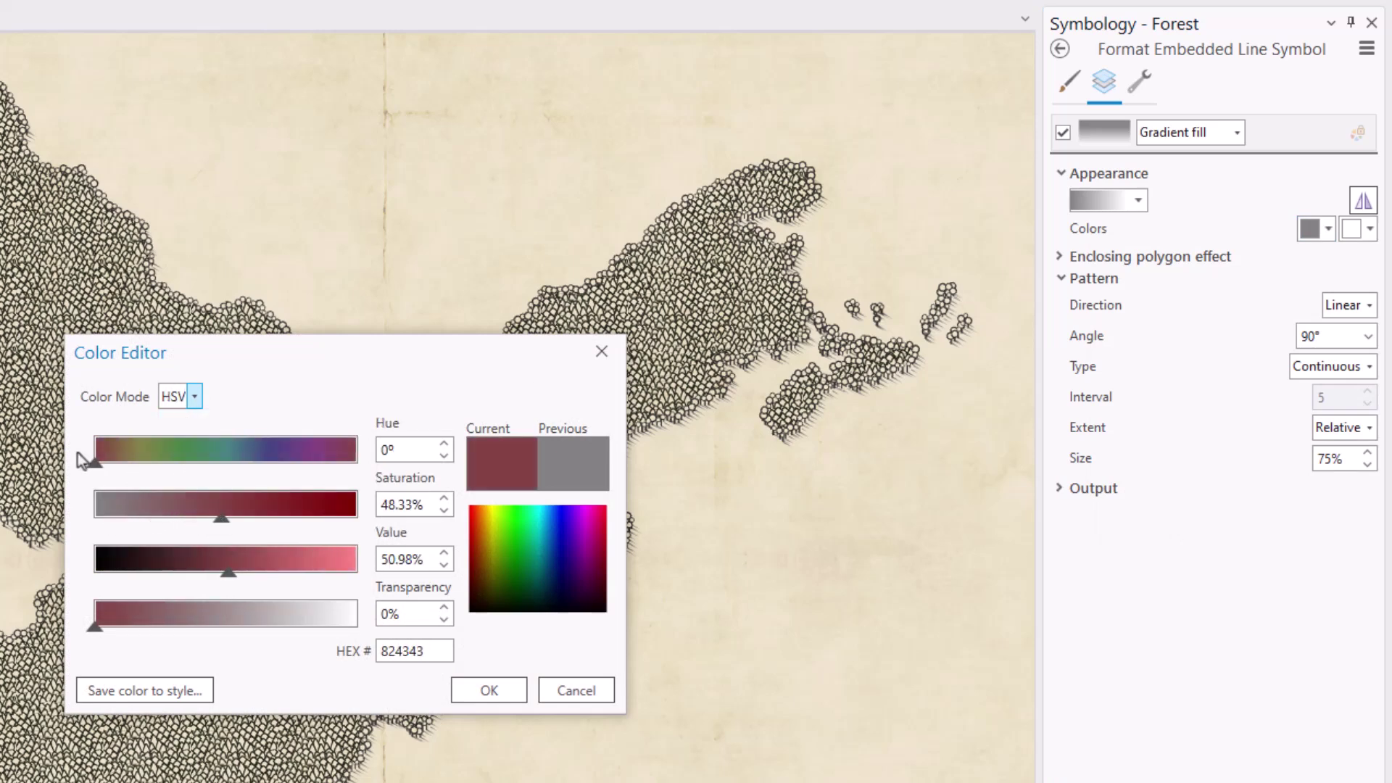
{"action": "left_click", "coordinate": [182, 464]}
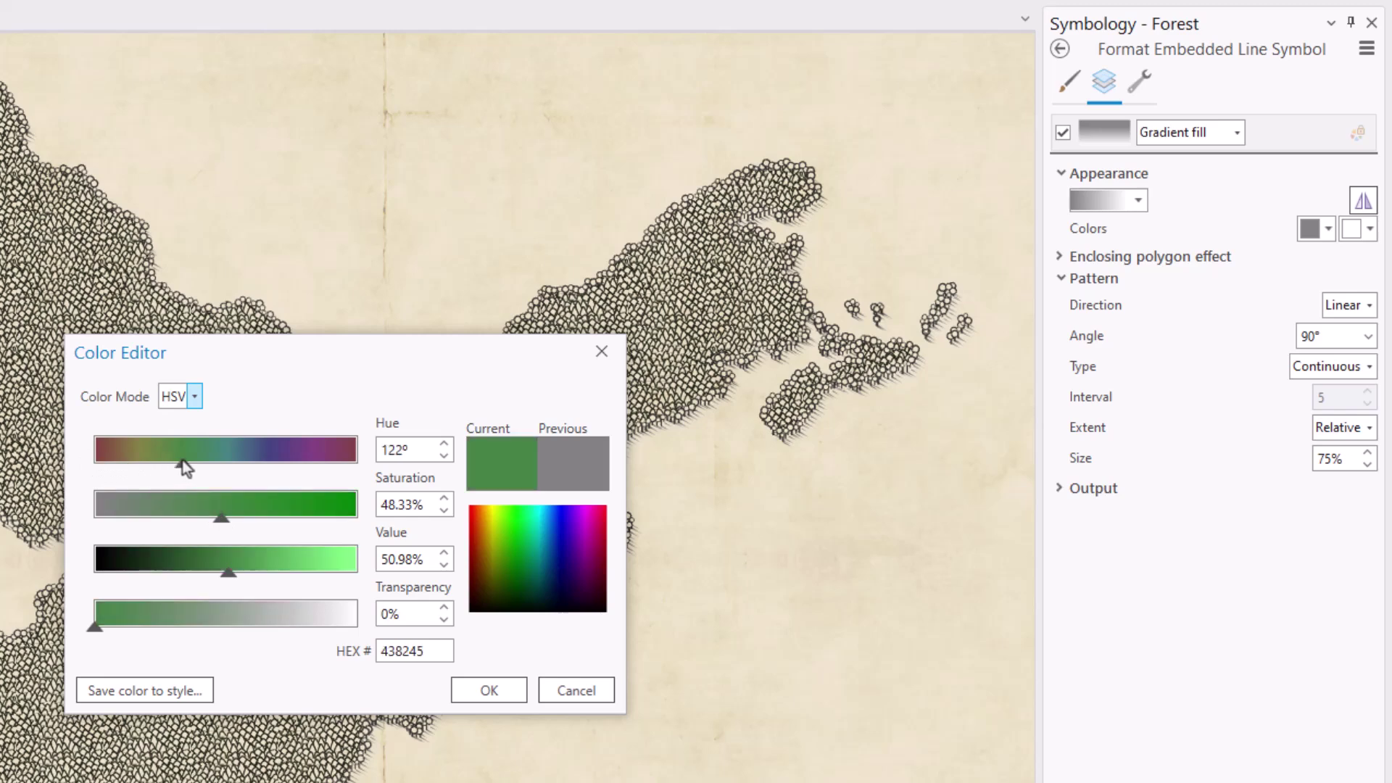
{"action": "left_click", "coordinate": [180, 565]}
{"action": "left_click_drag", "start_coordinate": [180, 566], "coordinate": [171, 568]}
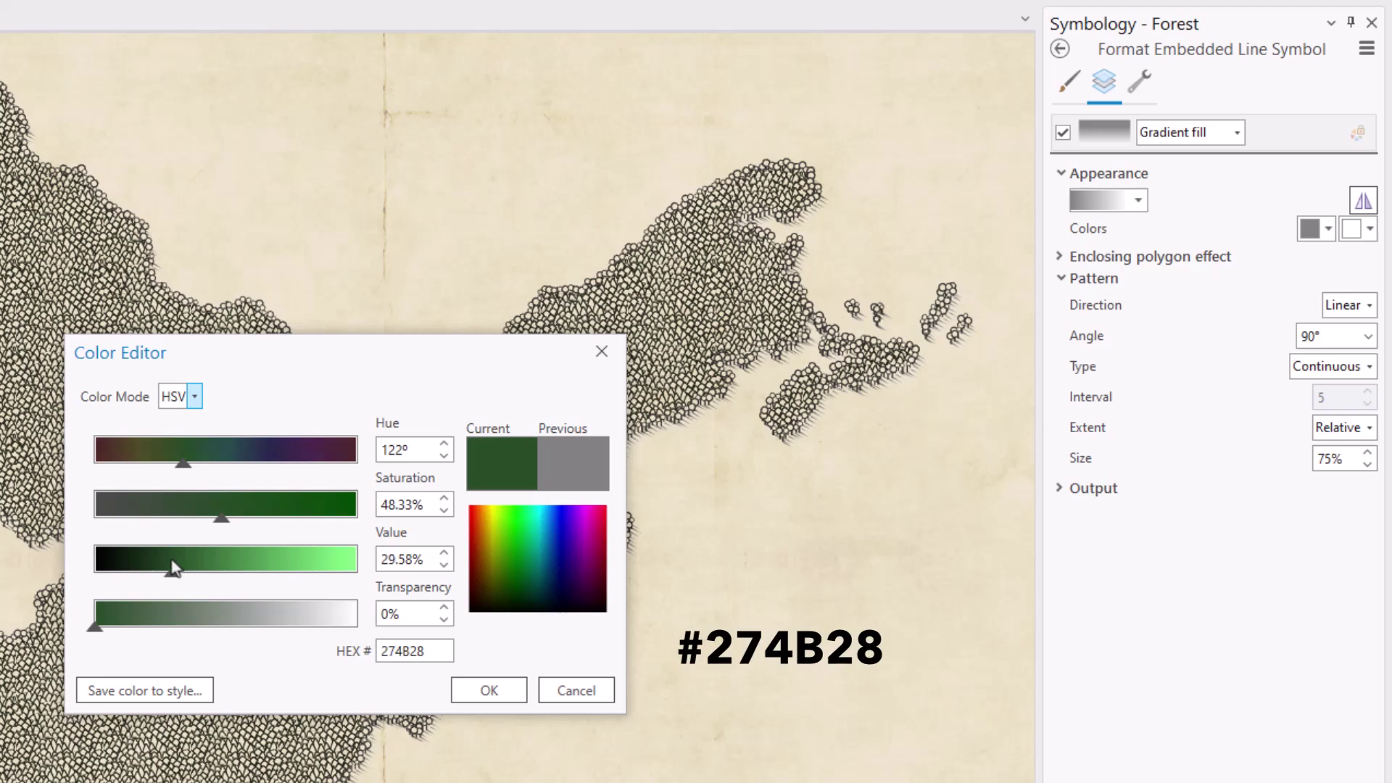
{"action": "double_click", "coordinate": [384, 615]}
{"action": "type", "text": "50"}
{"action": "key", "text": "Tab"}
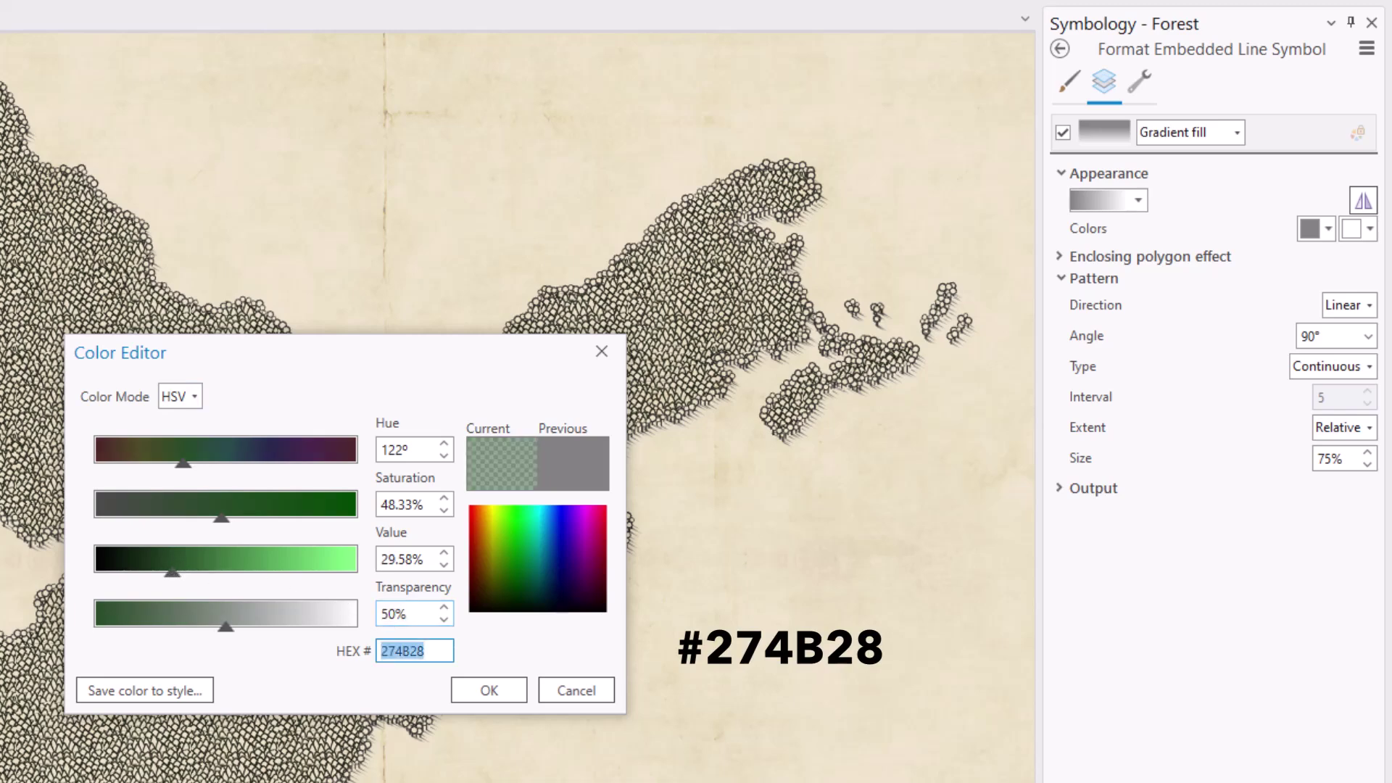
{"action": "right_click", "coordinate": [411, 654]}
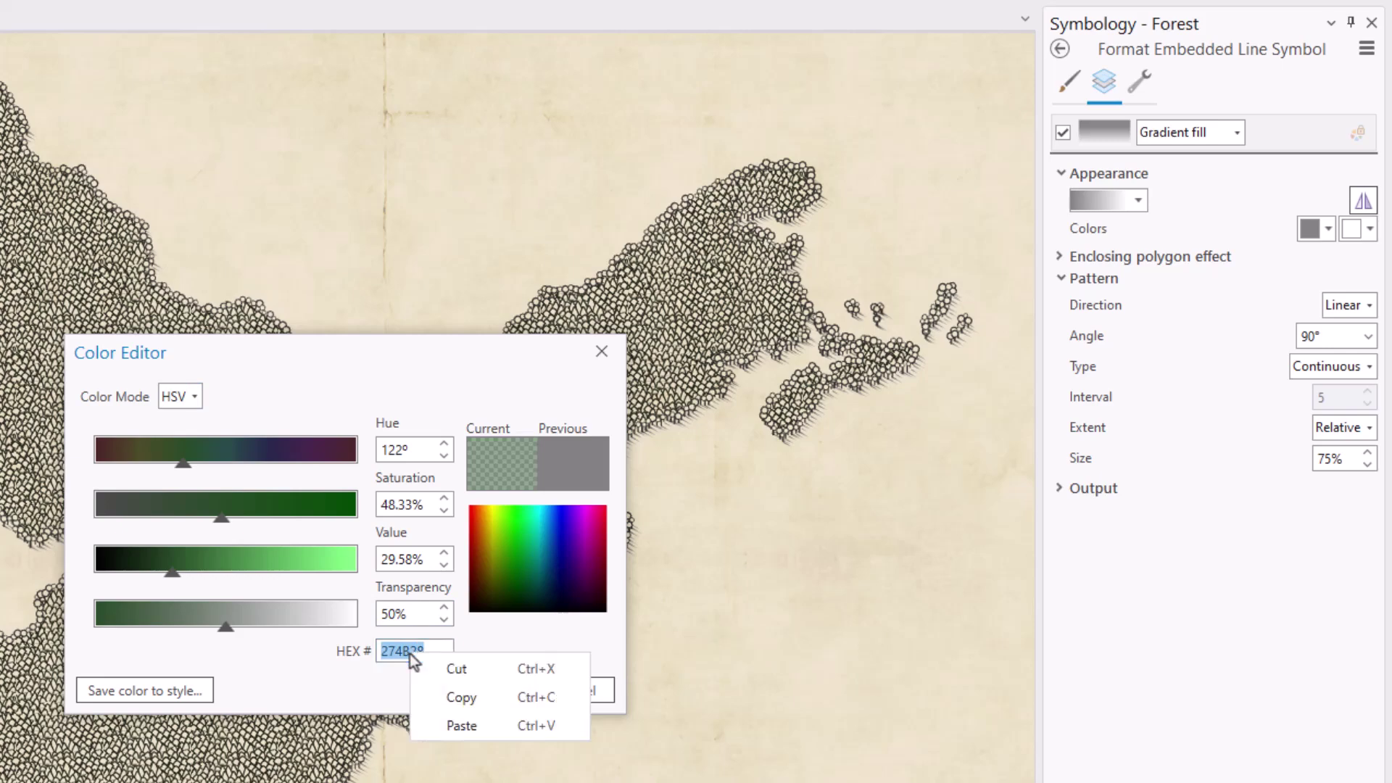
{"action": "left_click", "coordinate": [441, 697]}
{"action": "left_click", "coordinate": [490, 697]}
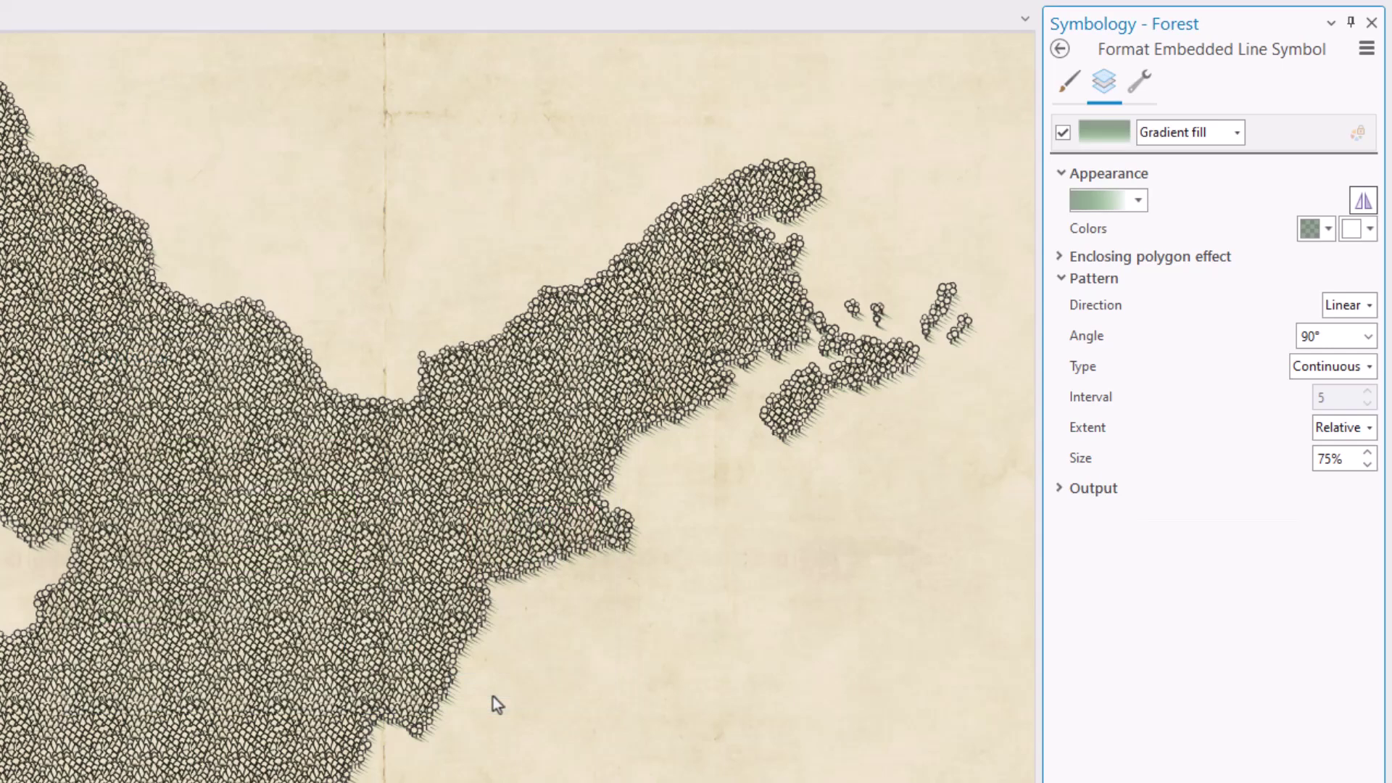
Set the second gradient colour to the same #274B28 at 100% transparency
{"action": "left_click", "coordinate": [1351, 230]}
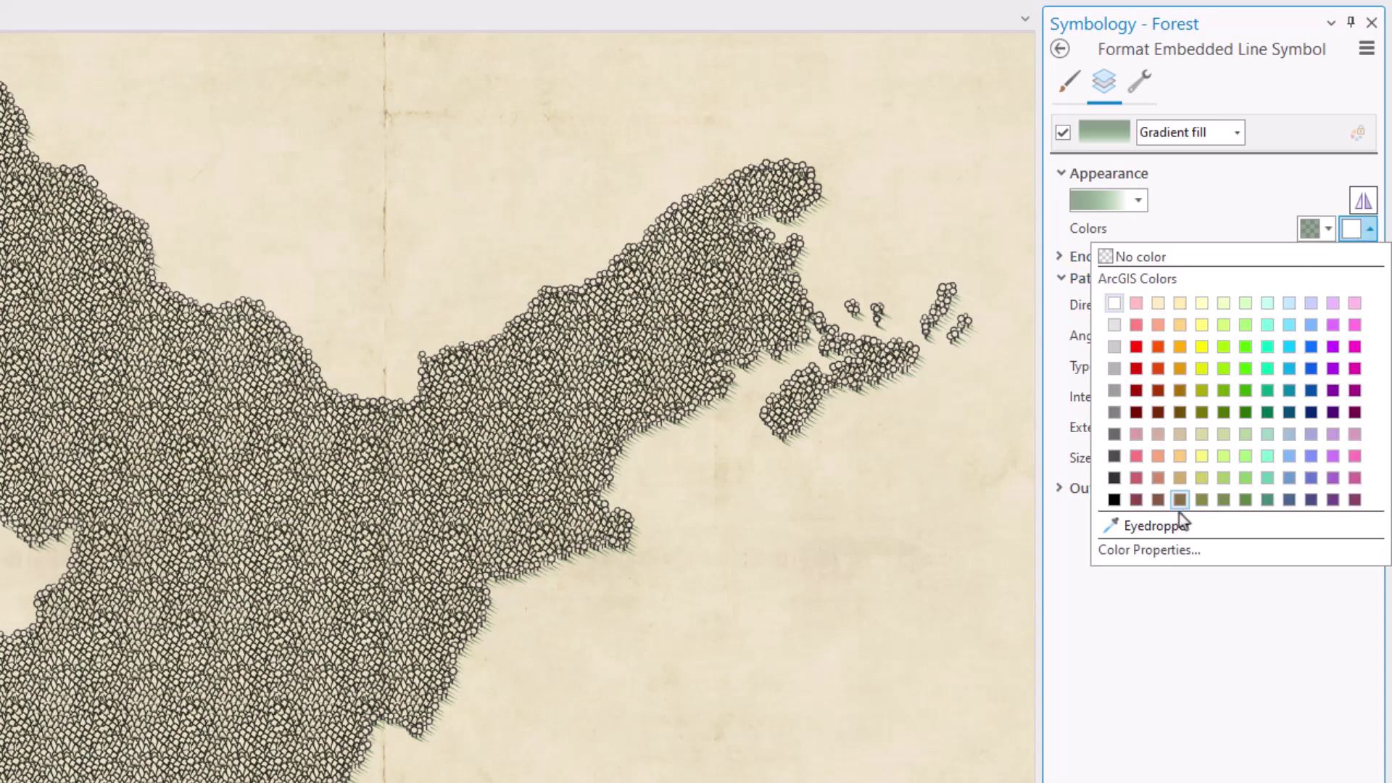
{"action": "left_click", "coordinate": [1123, 548]}
{"action": "double_click", "coordinate": [398, 650]}
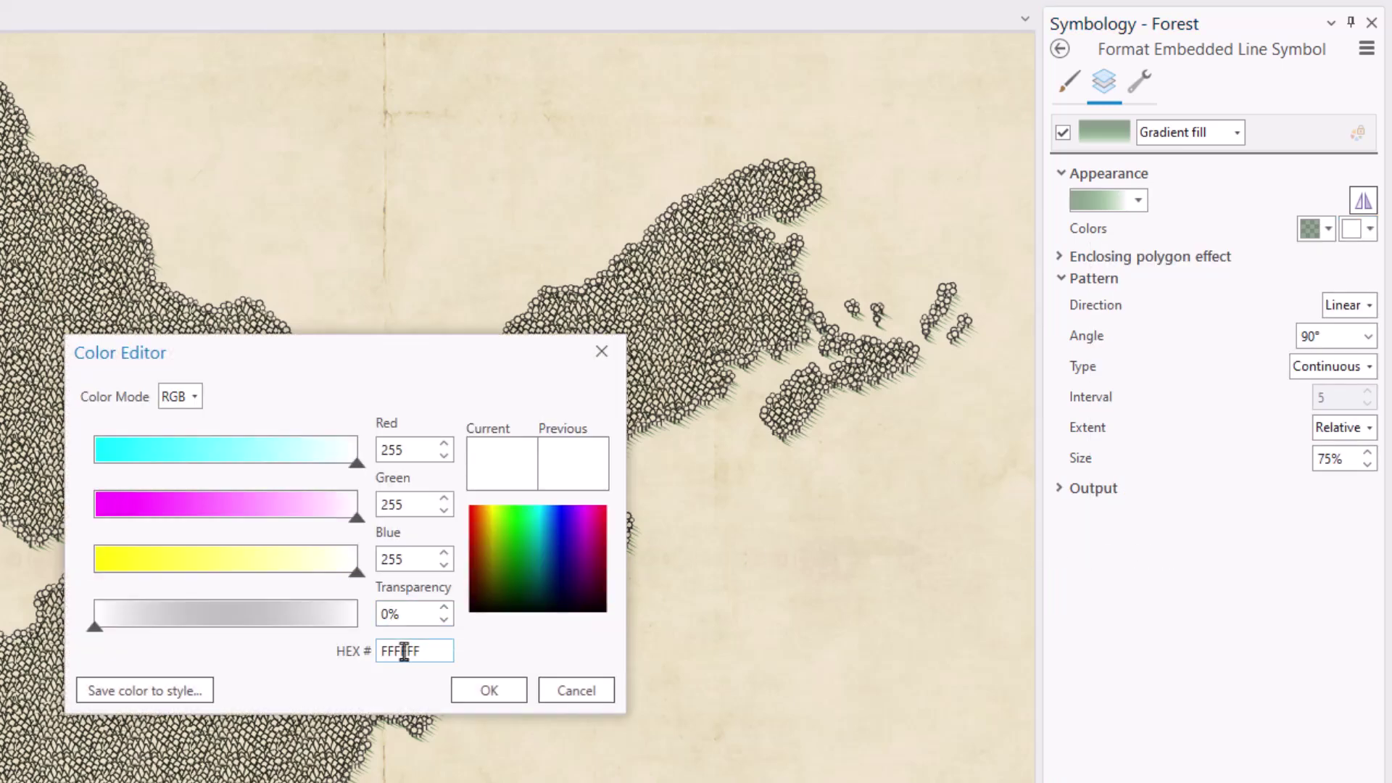
{"action": "type", "text": "274B28"}
{"action": "left_click", "coordinate": [403, 613]}
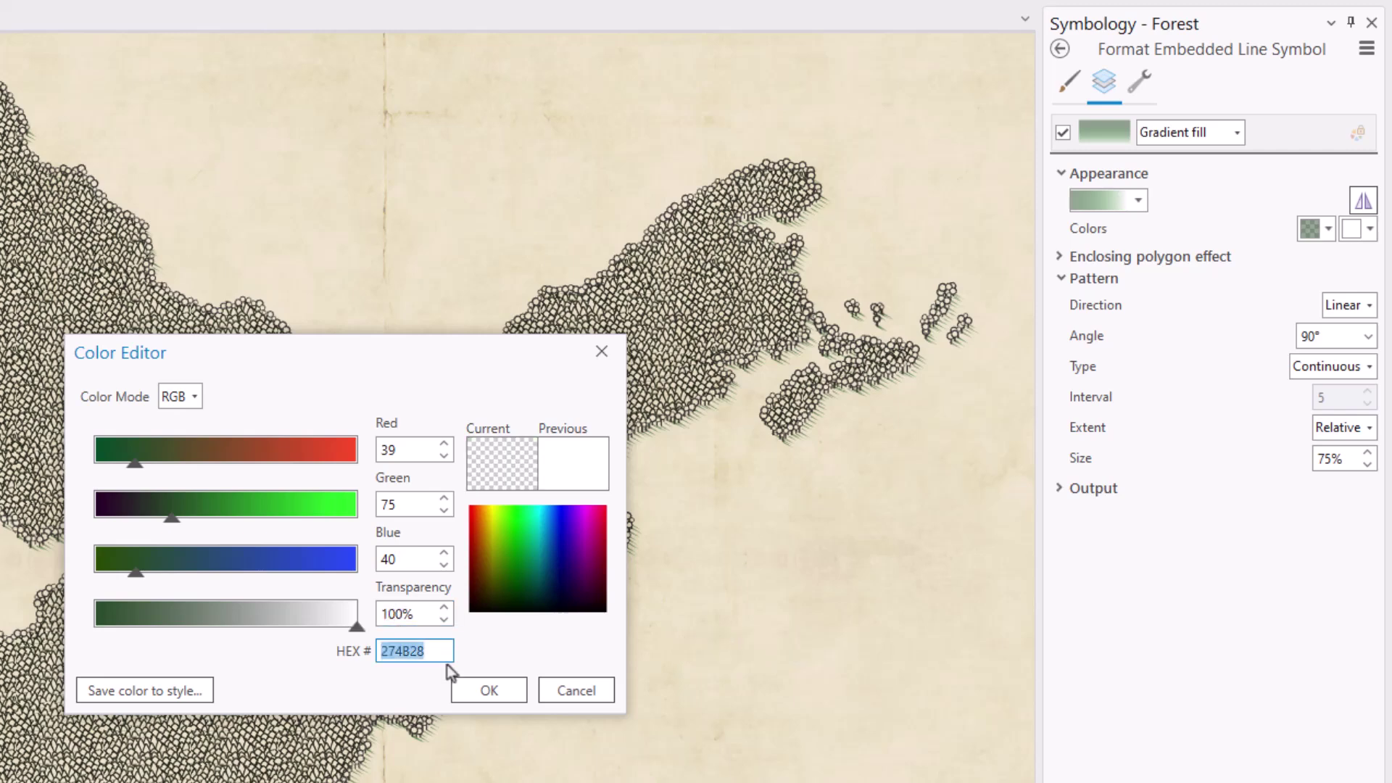
{"action": "key", "text": "Tab"}
{"action": "left_click", "coordinate": [477, 691]}
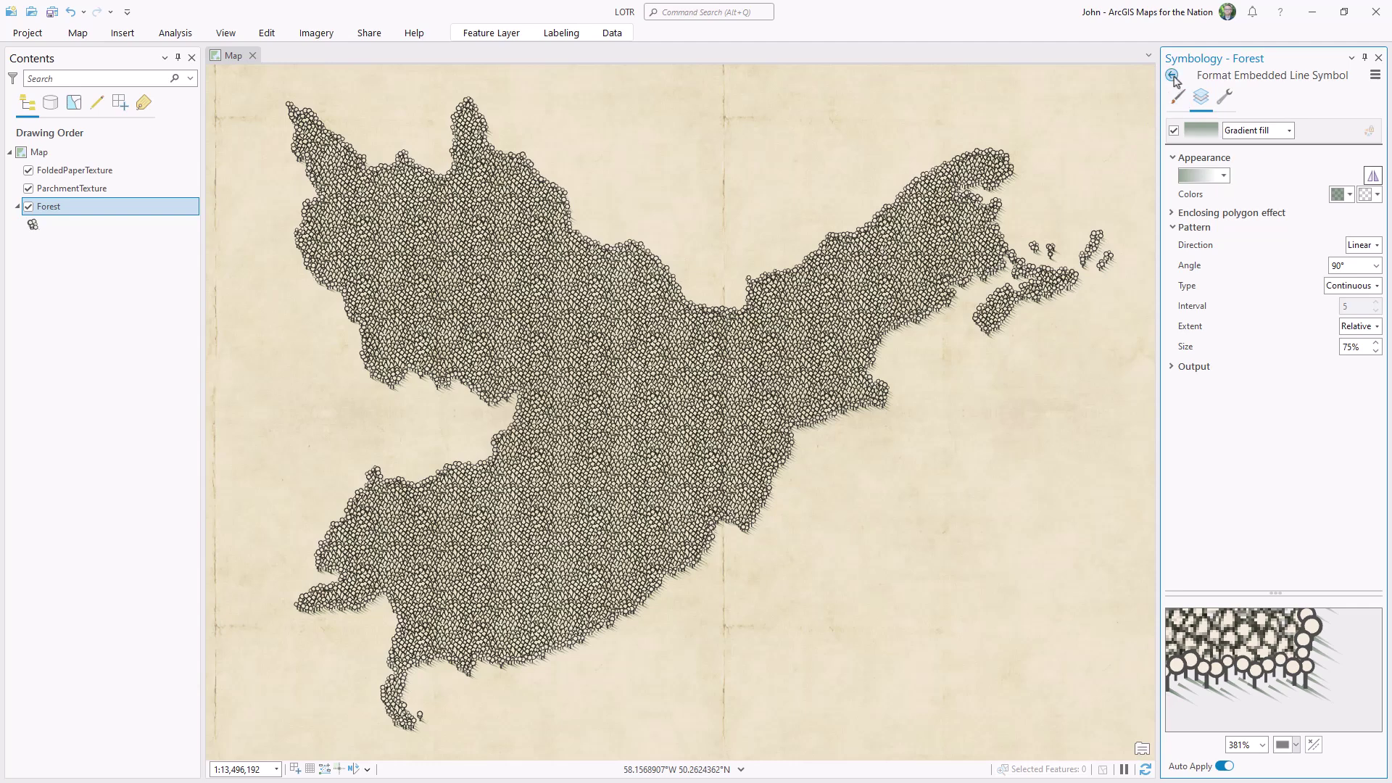
Return to the polygon symbol's layers and reset the preview to 100%
{"action": "left_click", "coordinate": [1173, 76]}
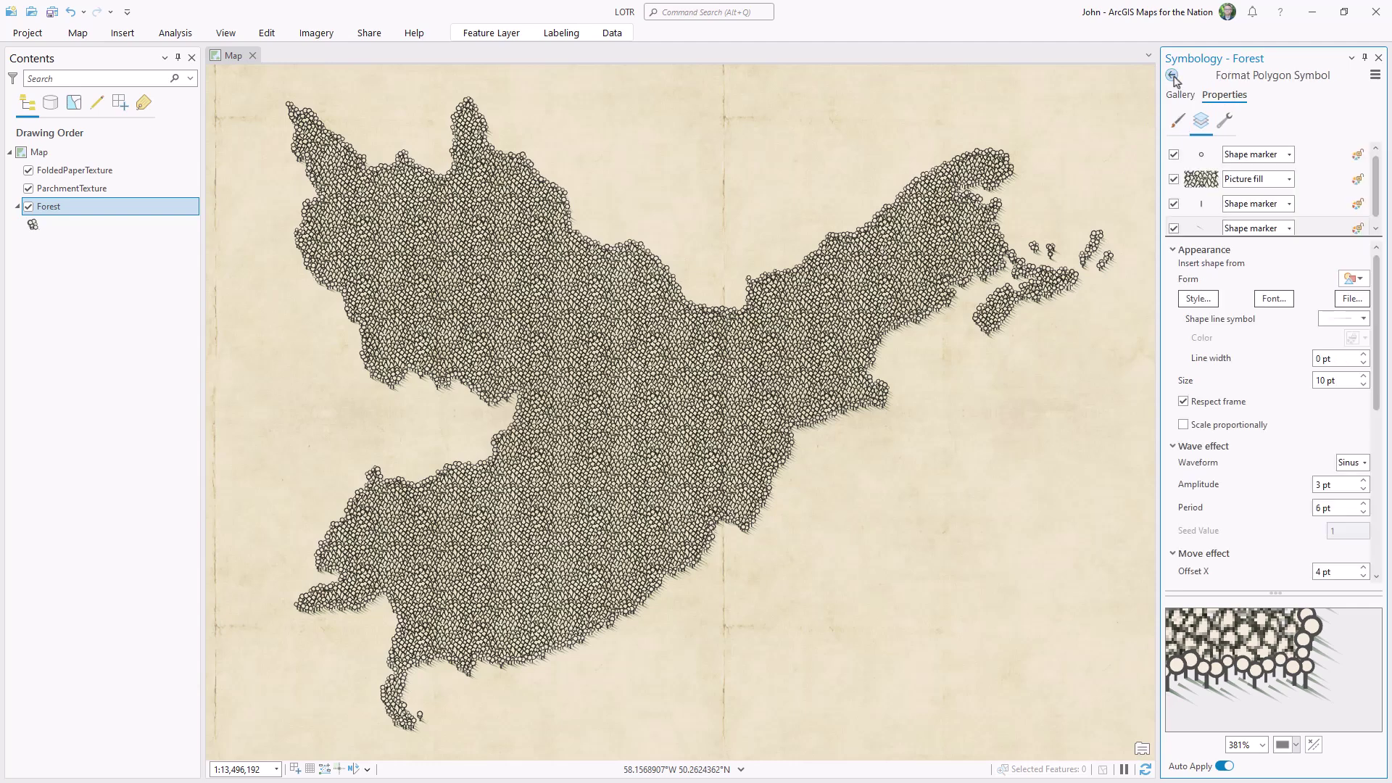
{"action": "left_click", "coordinate": [1263, 745]}
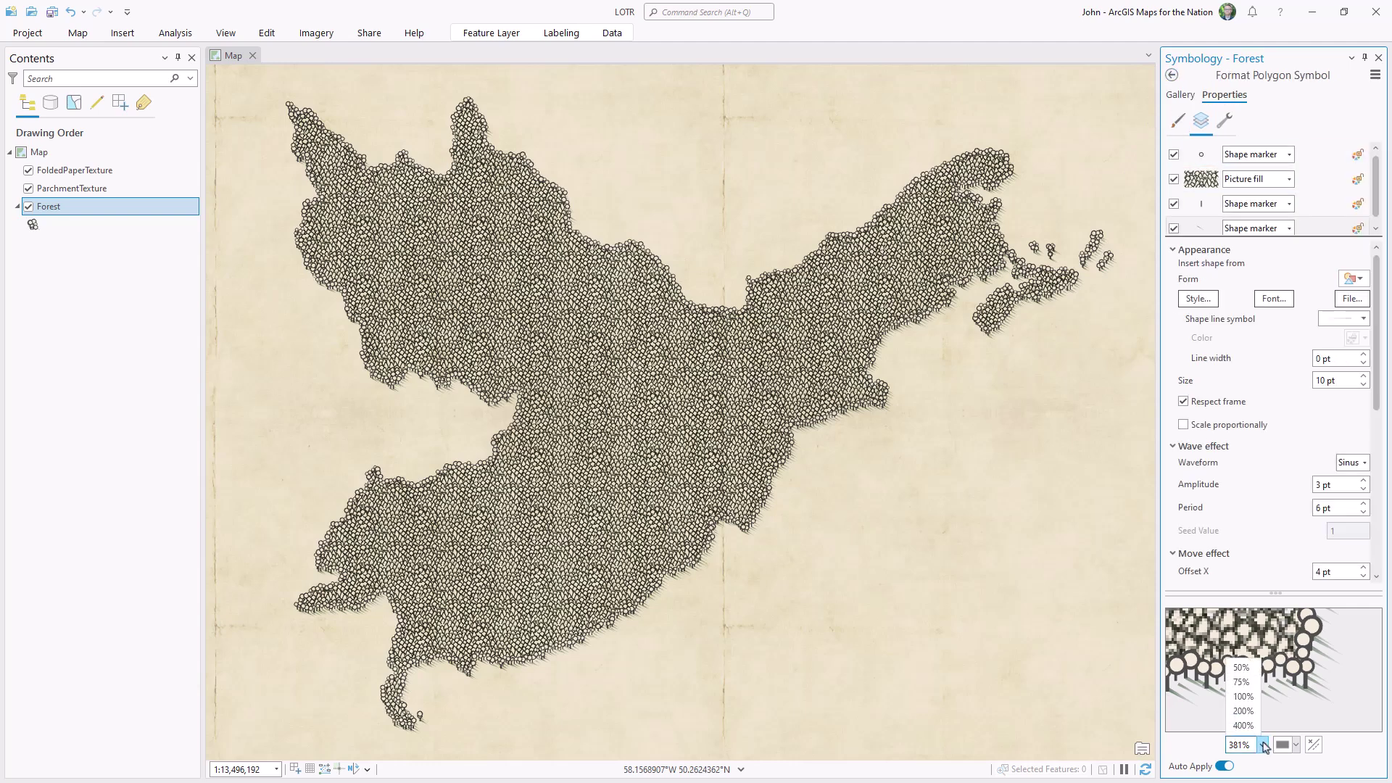
{"action": "left_click", "coordinate": [1243, 696]}
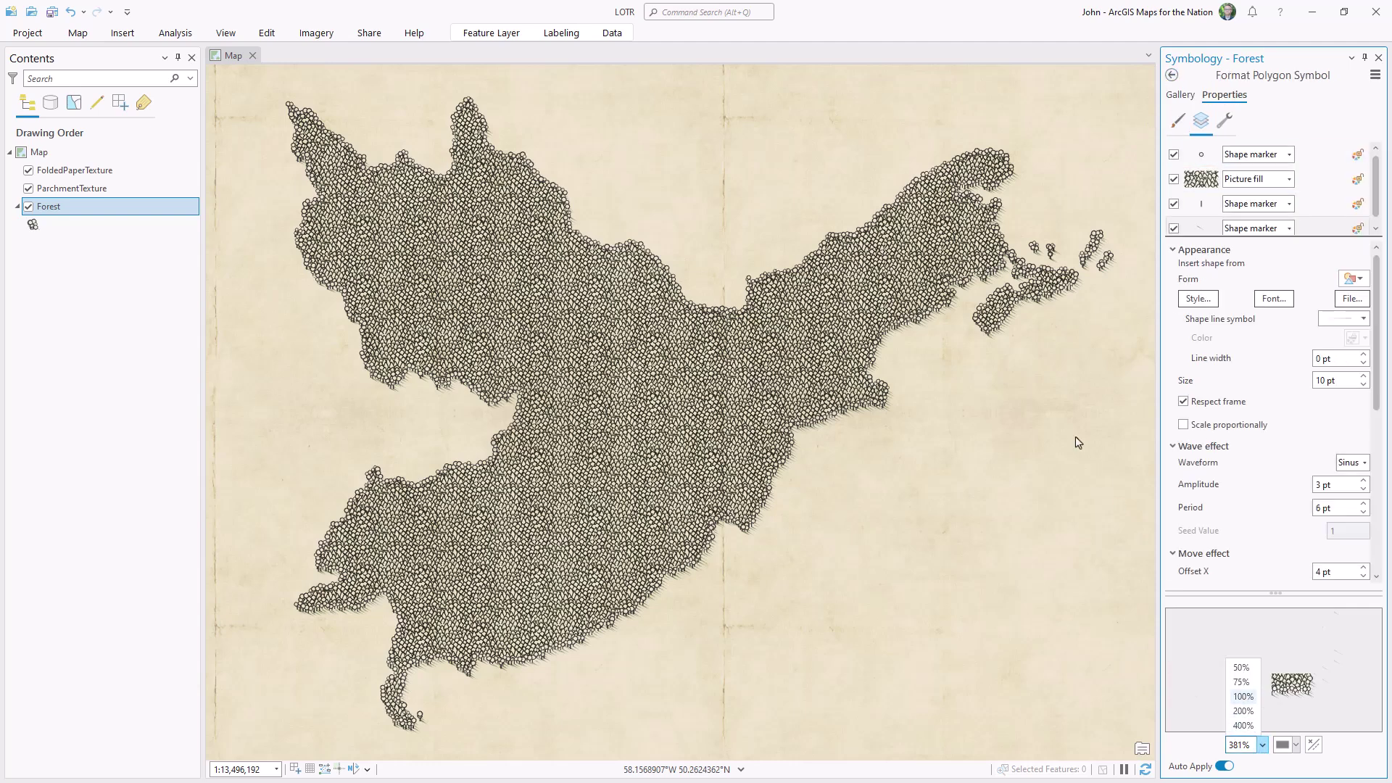
Add a new stroke layer and drag the solid outline layer to the bottom
{"action": "left_click", "coordinate": [1226, 122]}
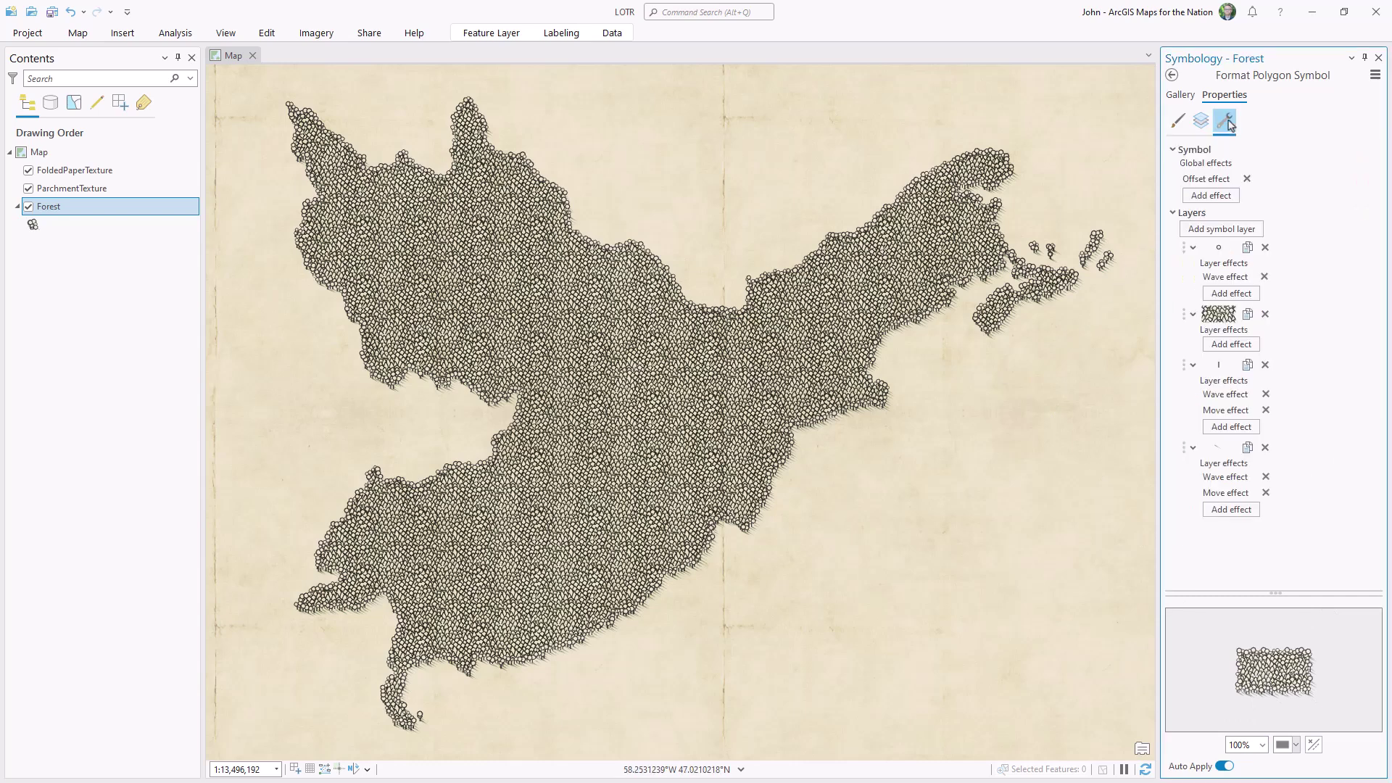
{"action": "left_click", "coordinate": [1245, 233]}
{"action": "left_click", "coordinate": [1224, 249]}
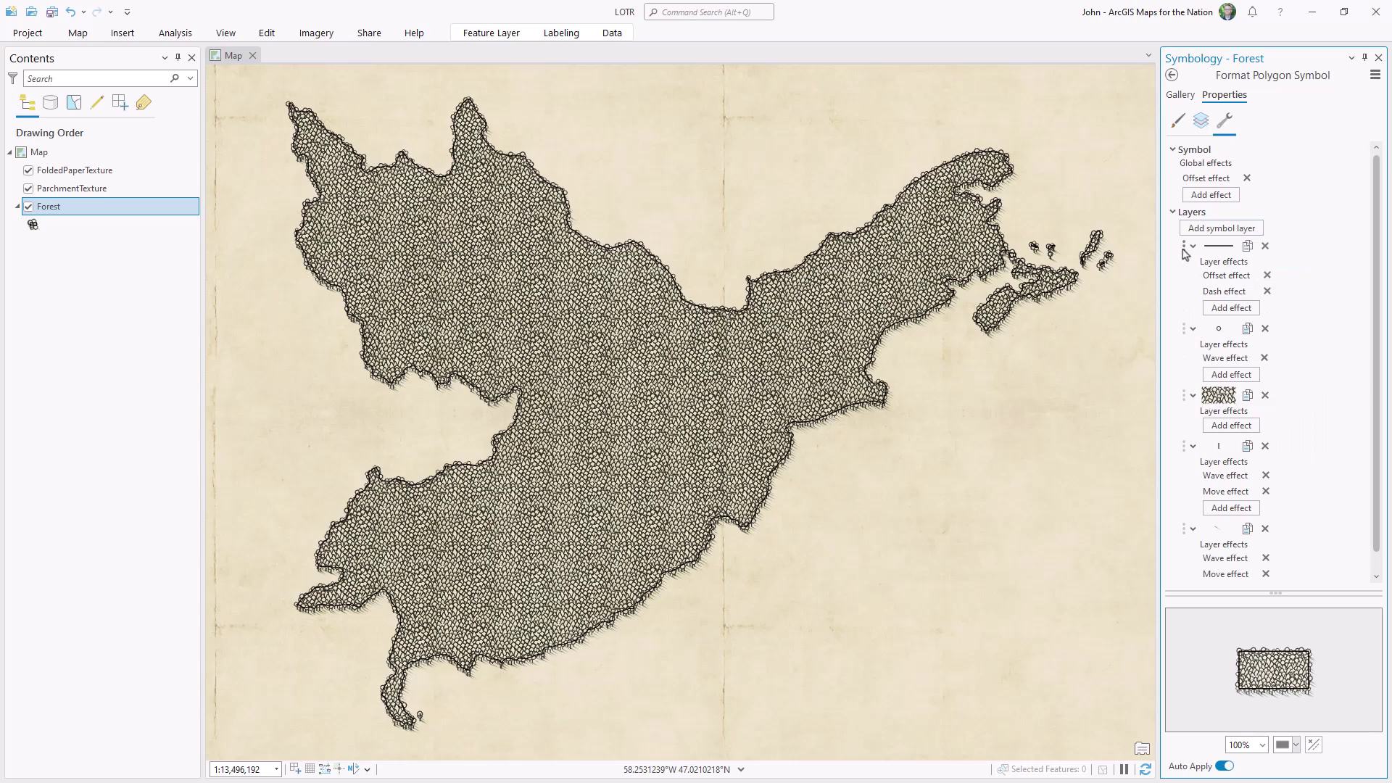
{"action": "mouse_move", "coordinate": [1184, 253]}
{"action": "left_mouse_down"}
{"action": "mouse_move", "coordinate": [1199, 492]}
{"action": "mouse_move", "coordinate": [1199, 577]}
{"action": "mouse_move", "coordinate": [1184, 577]}
{"action": "left_mouse_up"}
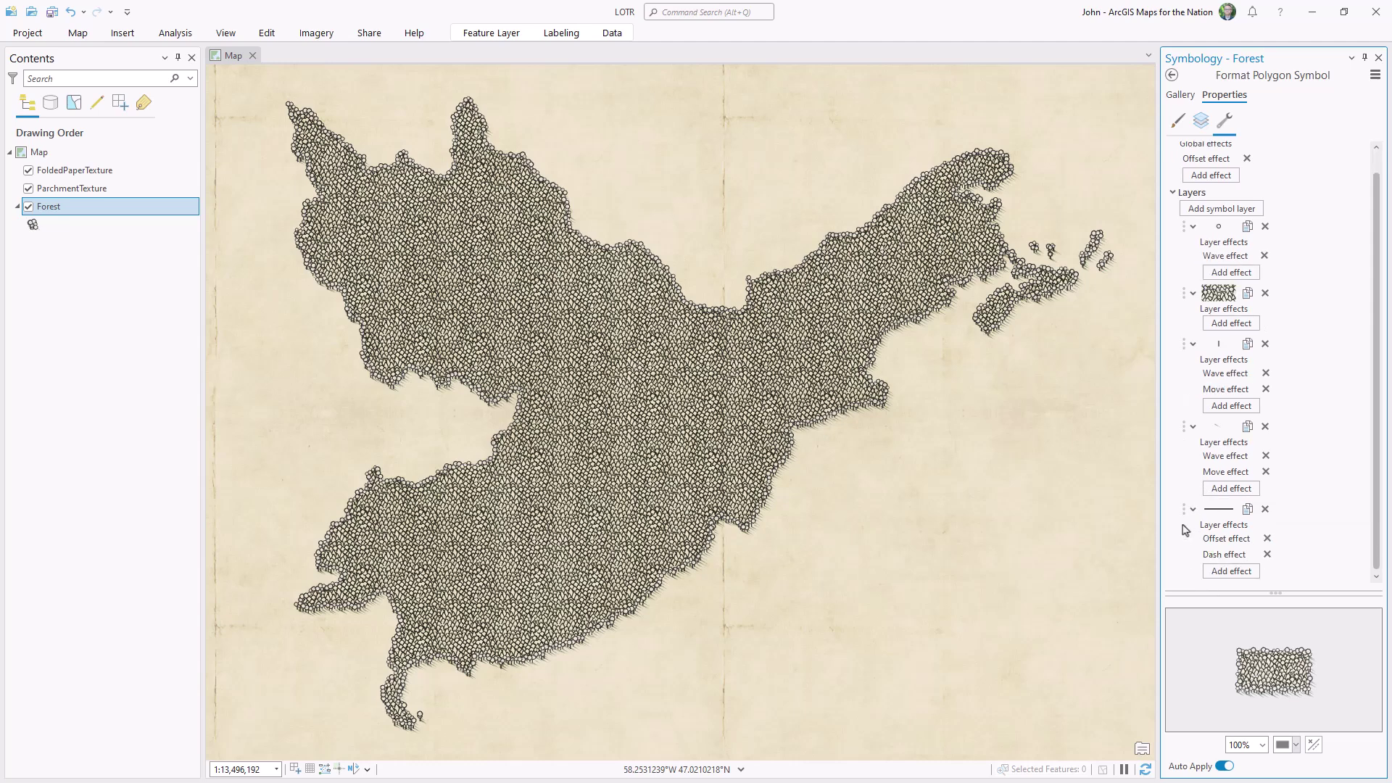
Make the outline a 7 pt gradient stroke with an Accurate -3 pt offset
{"action": "left_click", "coordinate": [1201, 120]}
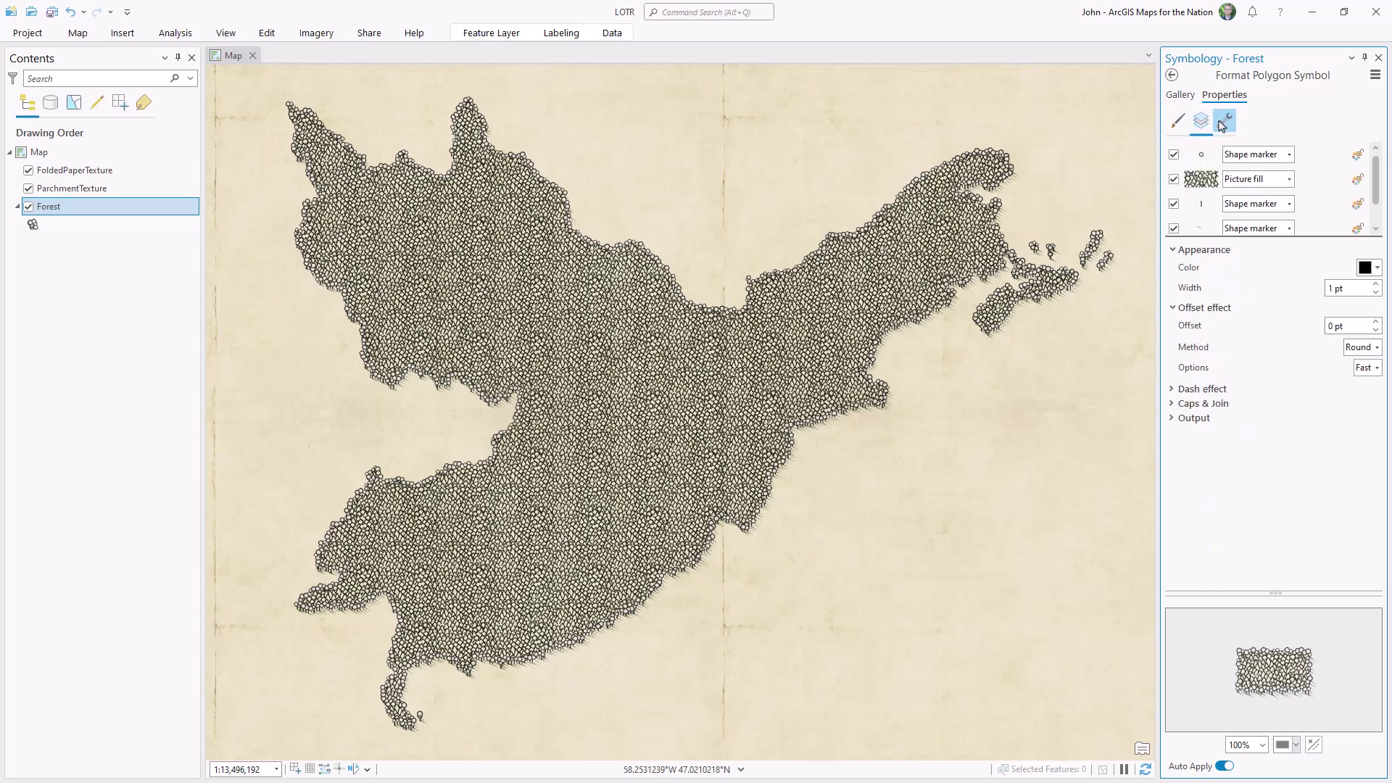
{"action": "scroll", "coordinate": [1284, 207], "scroll_direction": "down", "scroll_amount": 1}
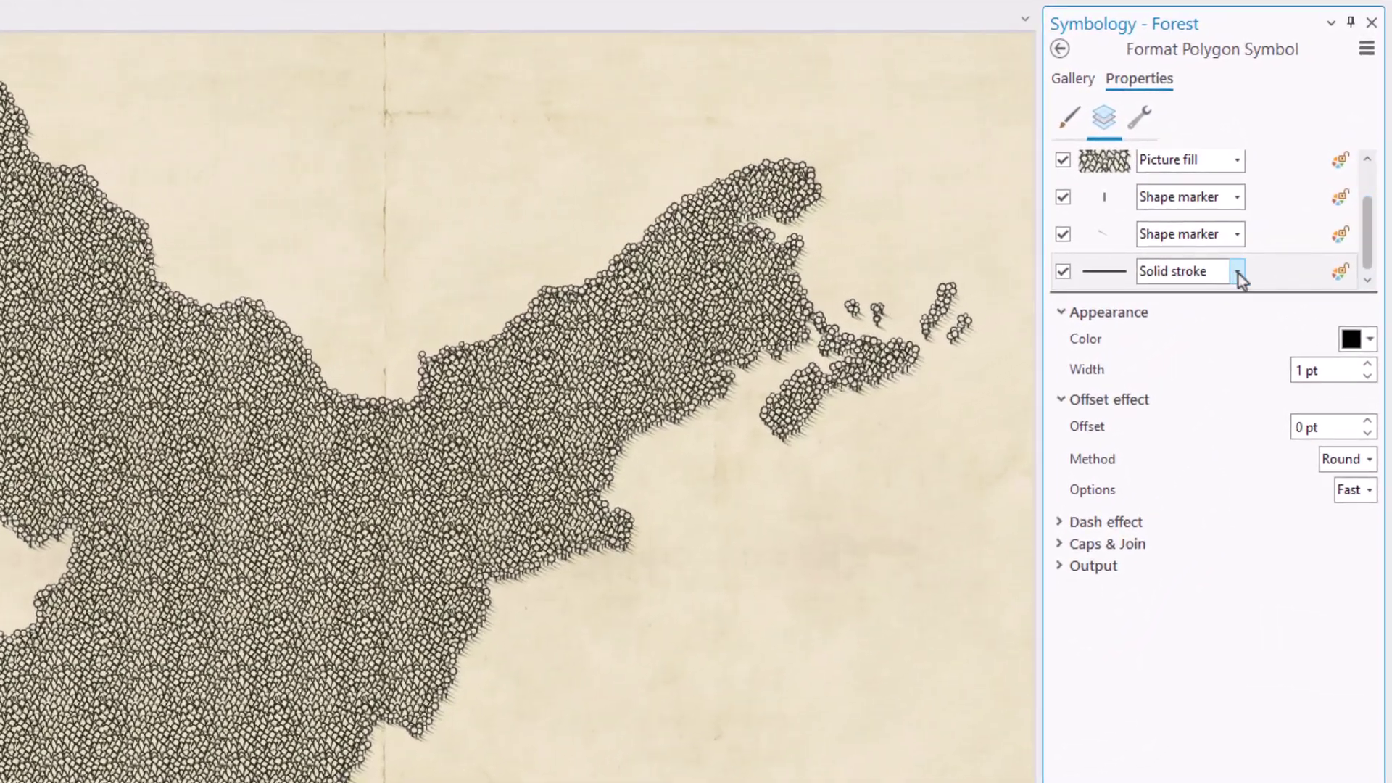
{"action": "left_click", "coordinate": [1239, 273]}
{"action": "left_click", "coordinate": [1208, 335]}
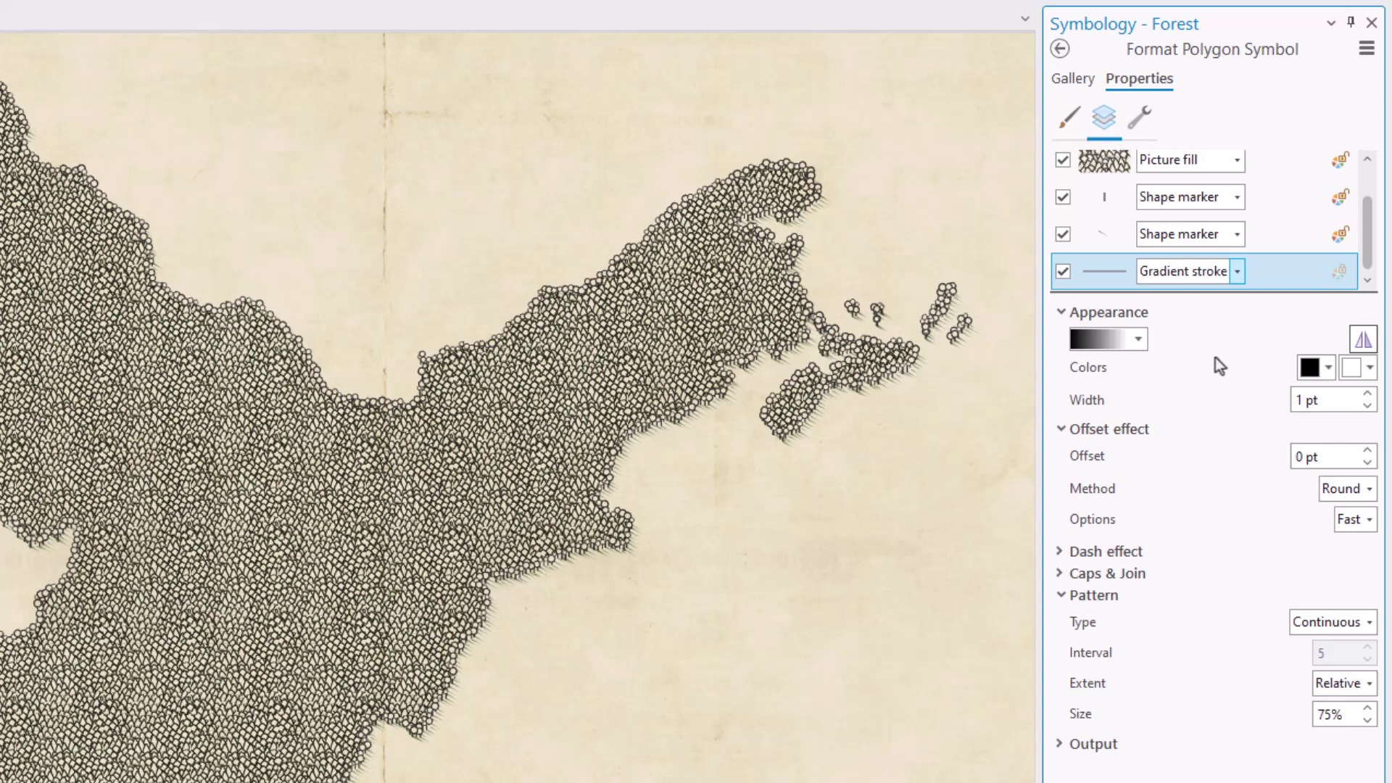
{"action": "left_click", "coordinate": [1367, 395]}
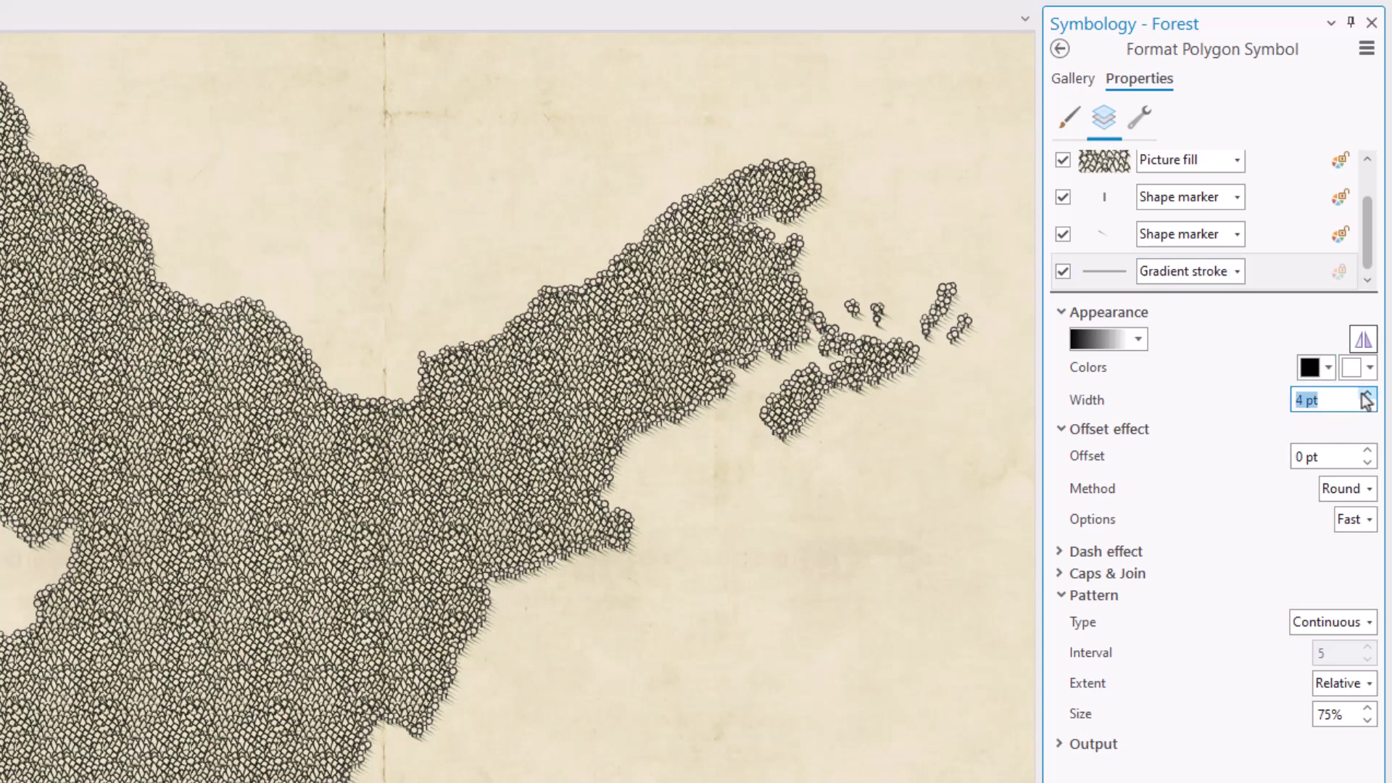
{"action": "left_click", "coordinate": [1366, 395]}
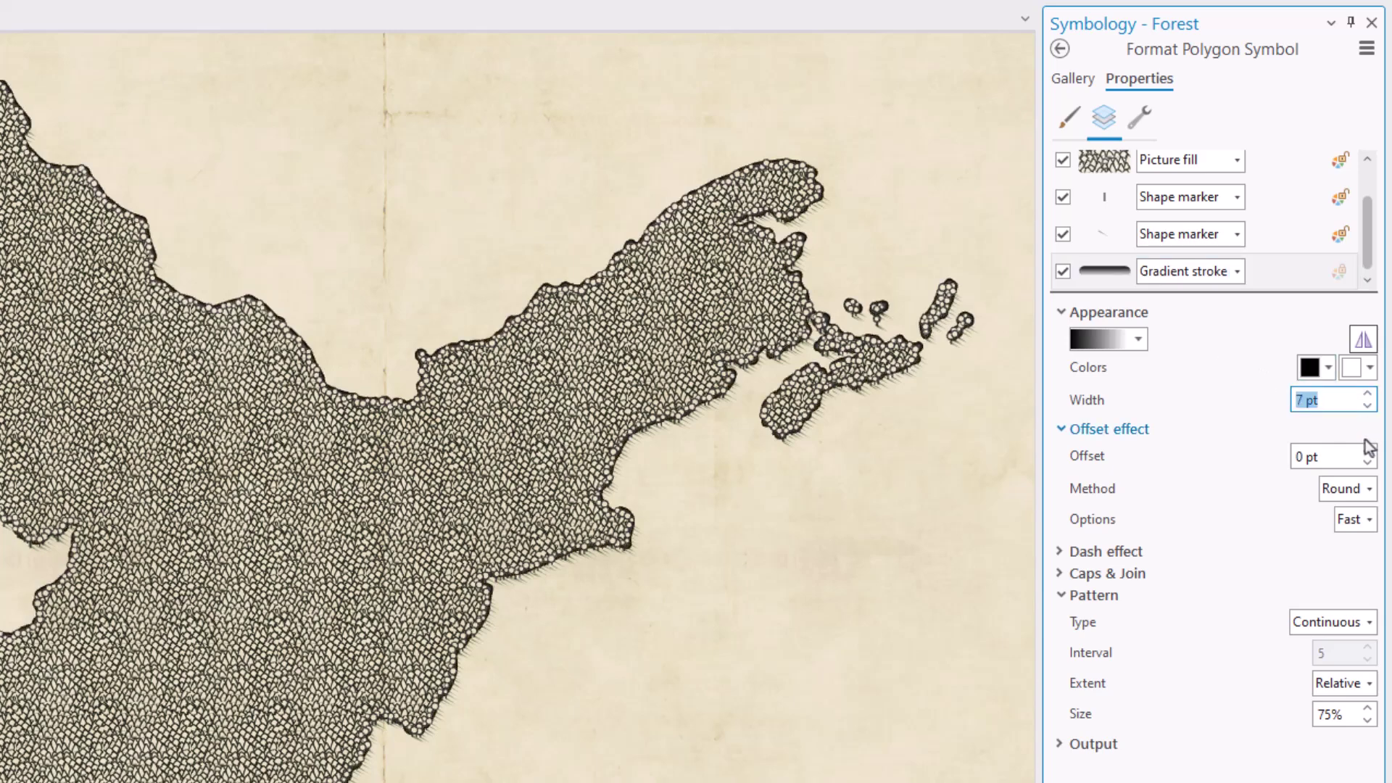
{"action": "left_click", "coordinate": [1367, 464]}
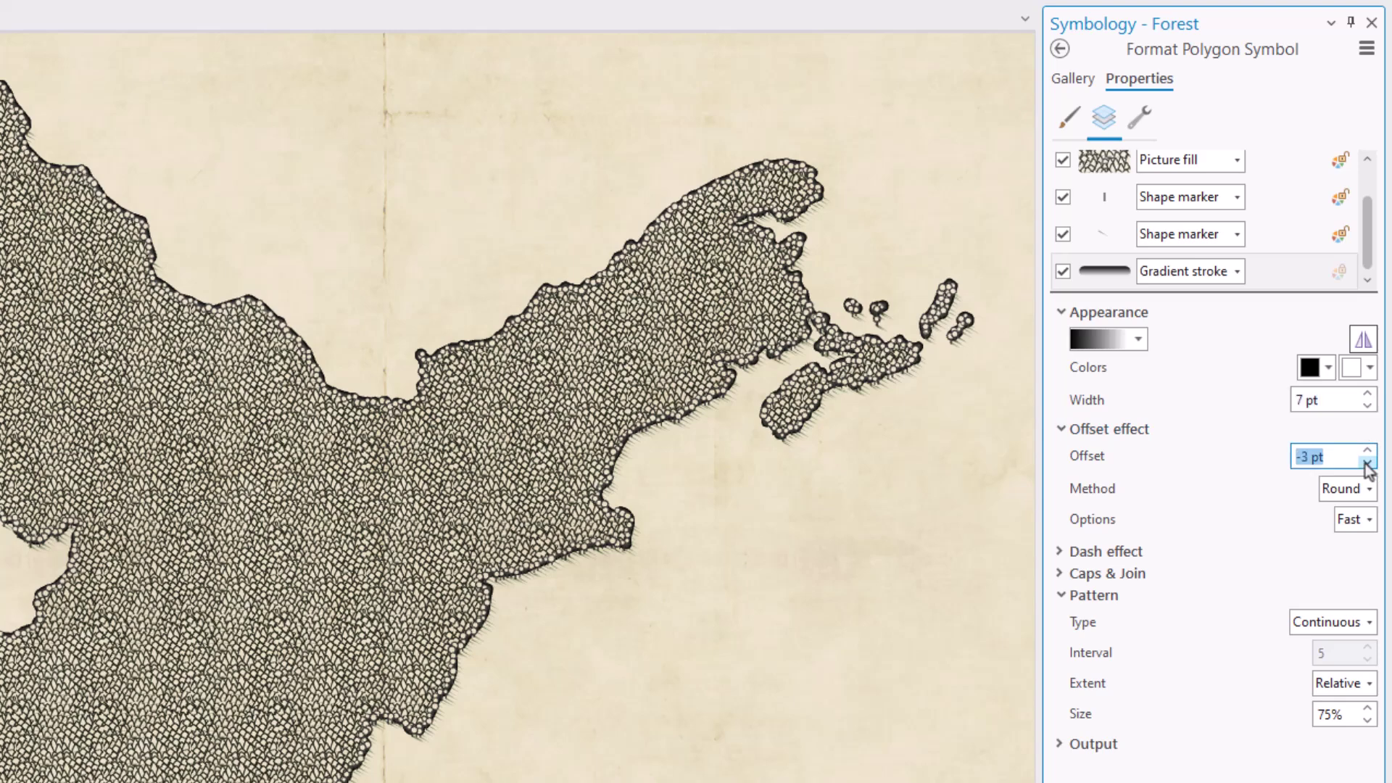
{"action": "left_click", "coordinate": [1367, 522]}
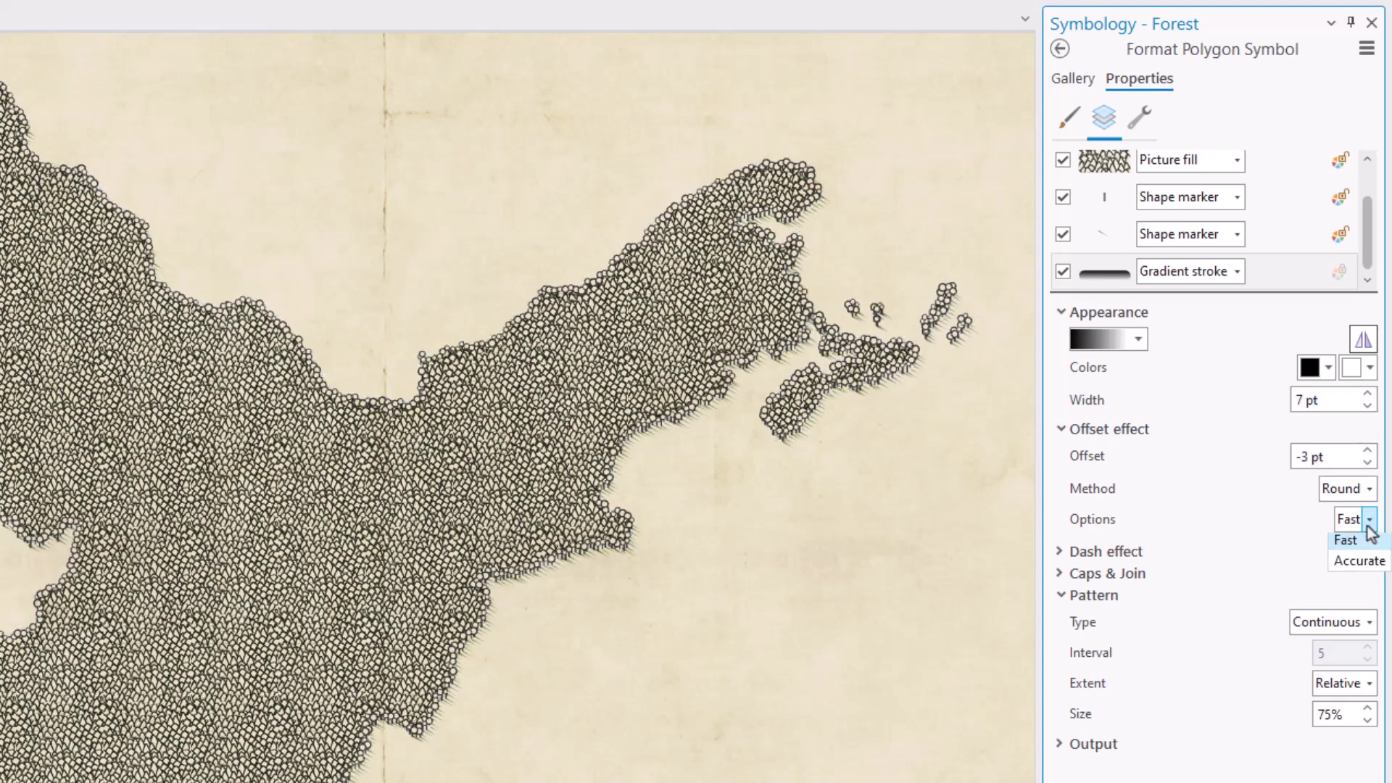
{"action": "left_click", "coordinate": [1360, 566]}
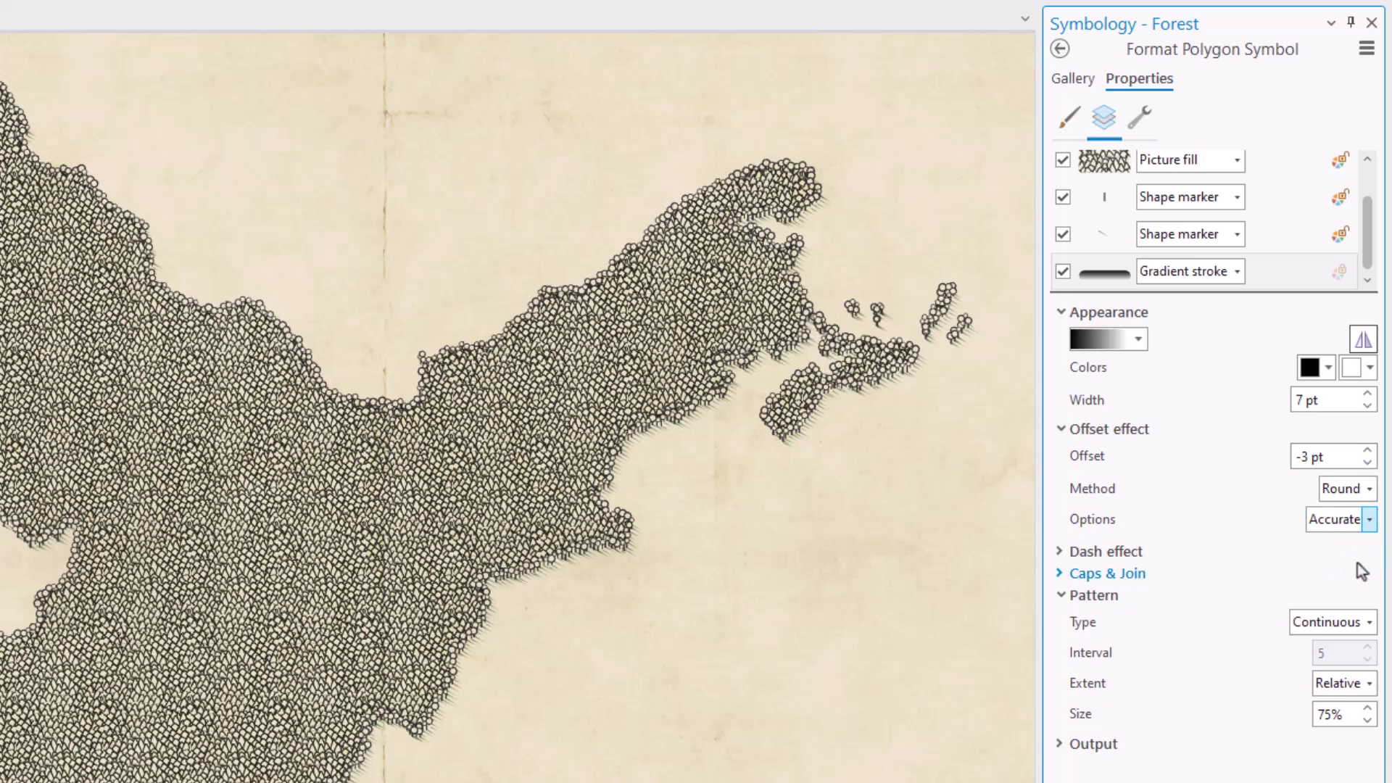
Add a Move effect shifting the outline 7 pt right and 7 pt down
{"action": "left_click", "coordinate": [1141, 118]}
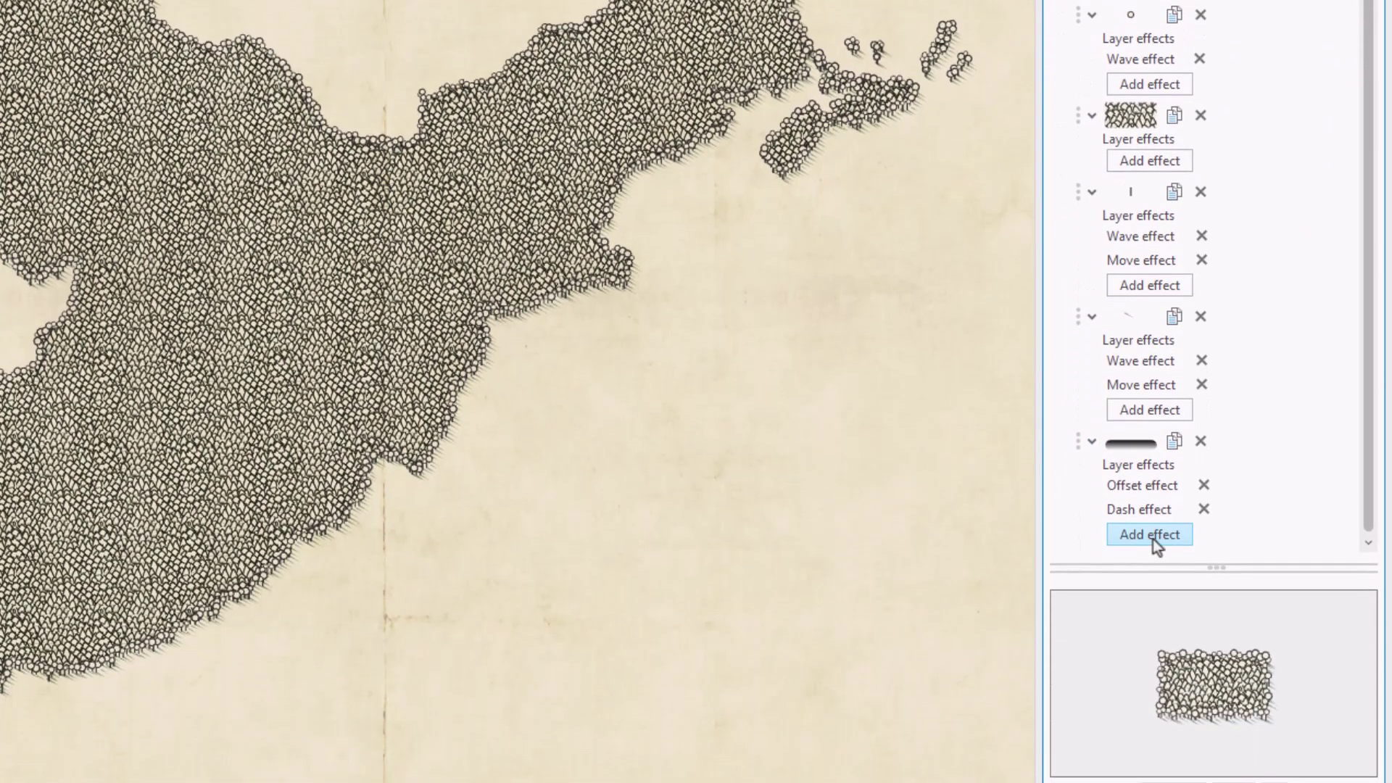
{"action": "left_click", "coordinate": [1150, 536]}
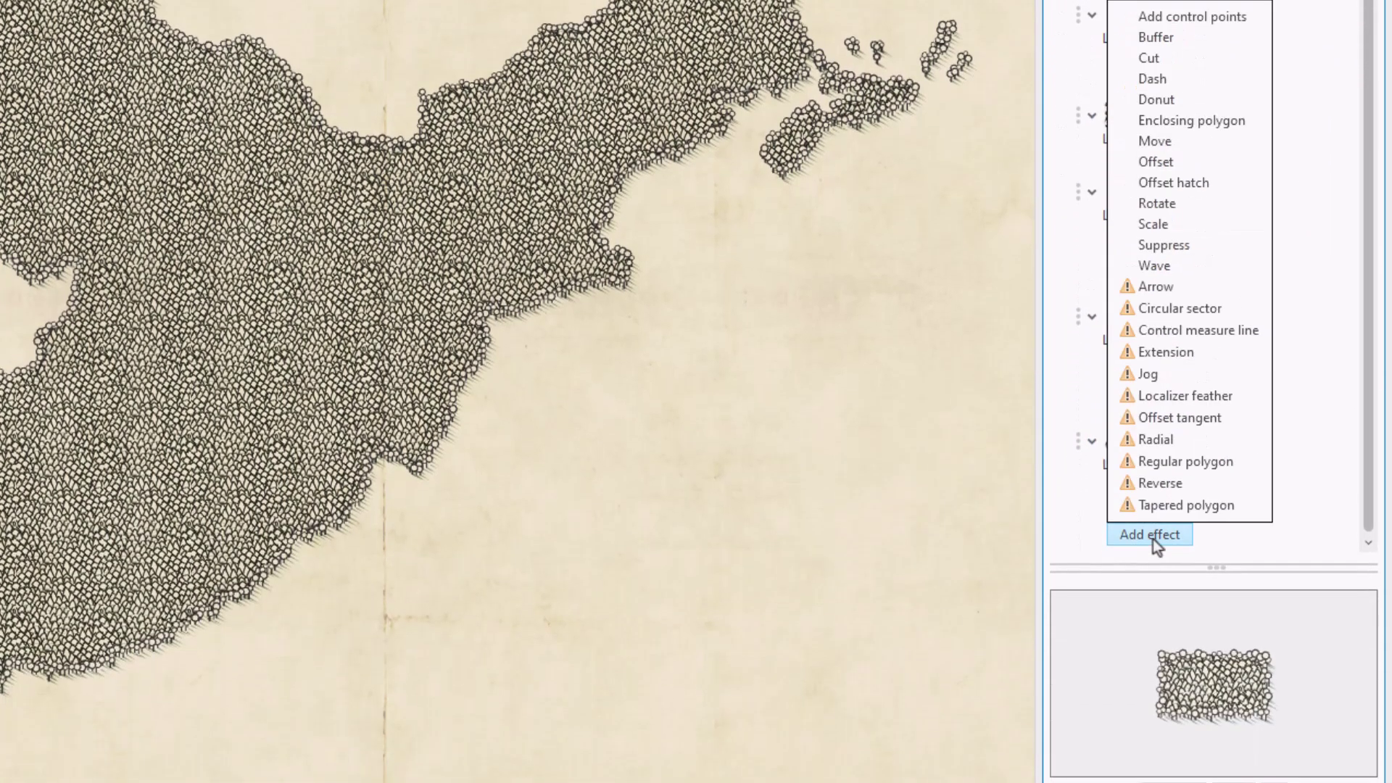
{"action": "left_click", "coordinate": [1155, 143]}
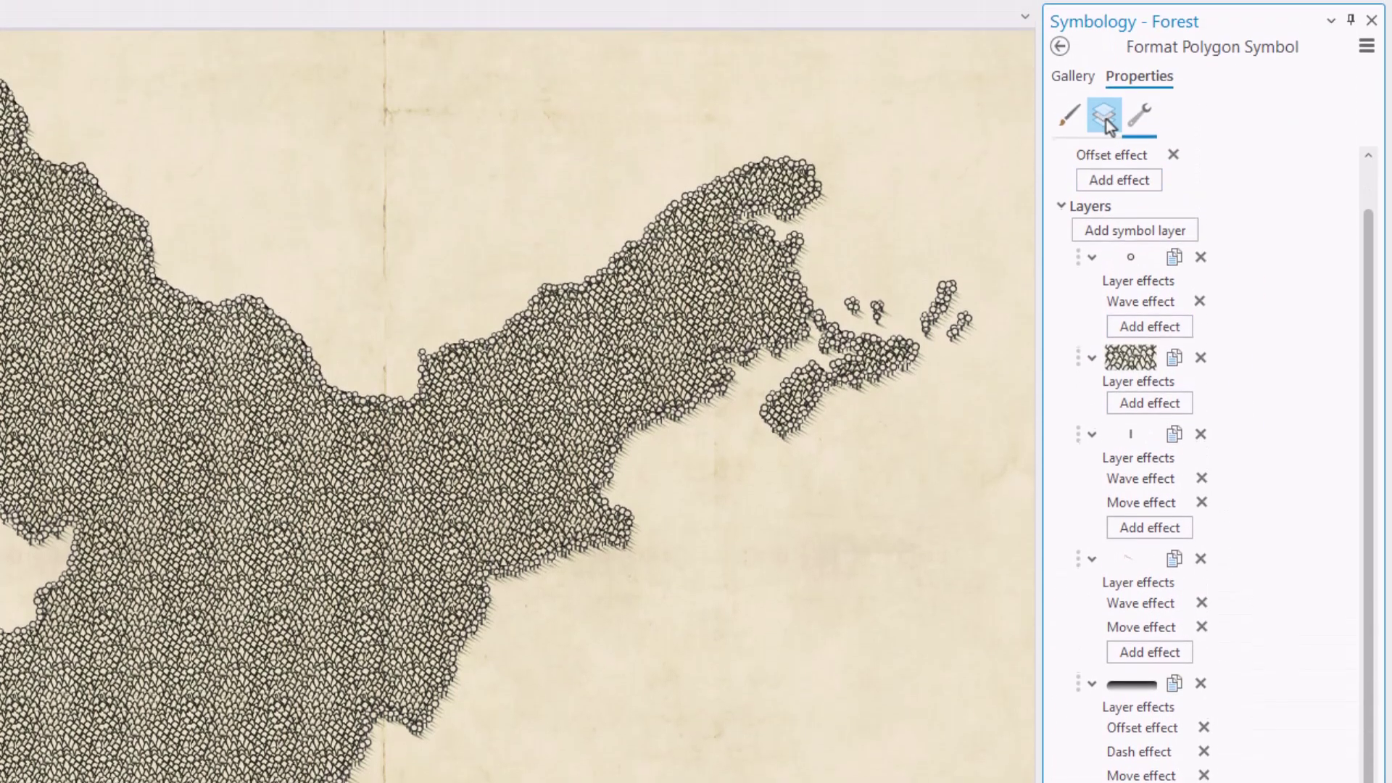
{"action": "left_click", "coordinate": [1106, 120]}
{"action": "left_click", "coordinate": [1348, 597]}
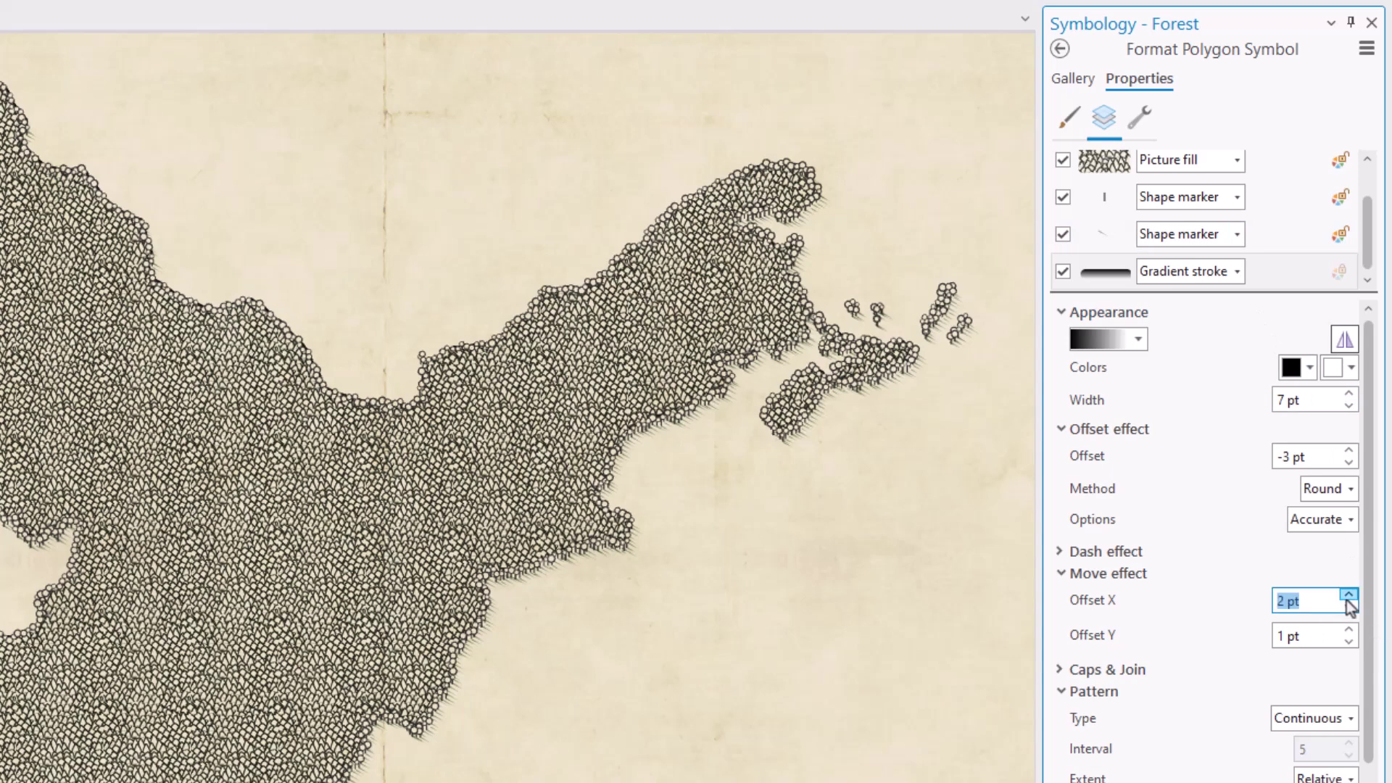
{"action": "left_click", "coordinate": [1348, 596]}
{"action": "left_click", "coordinate": [1347, 597]}
{"action": "left_click", "coordinate": [1348, 642]}
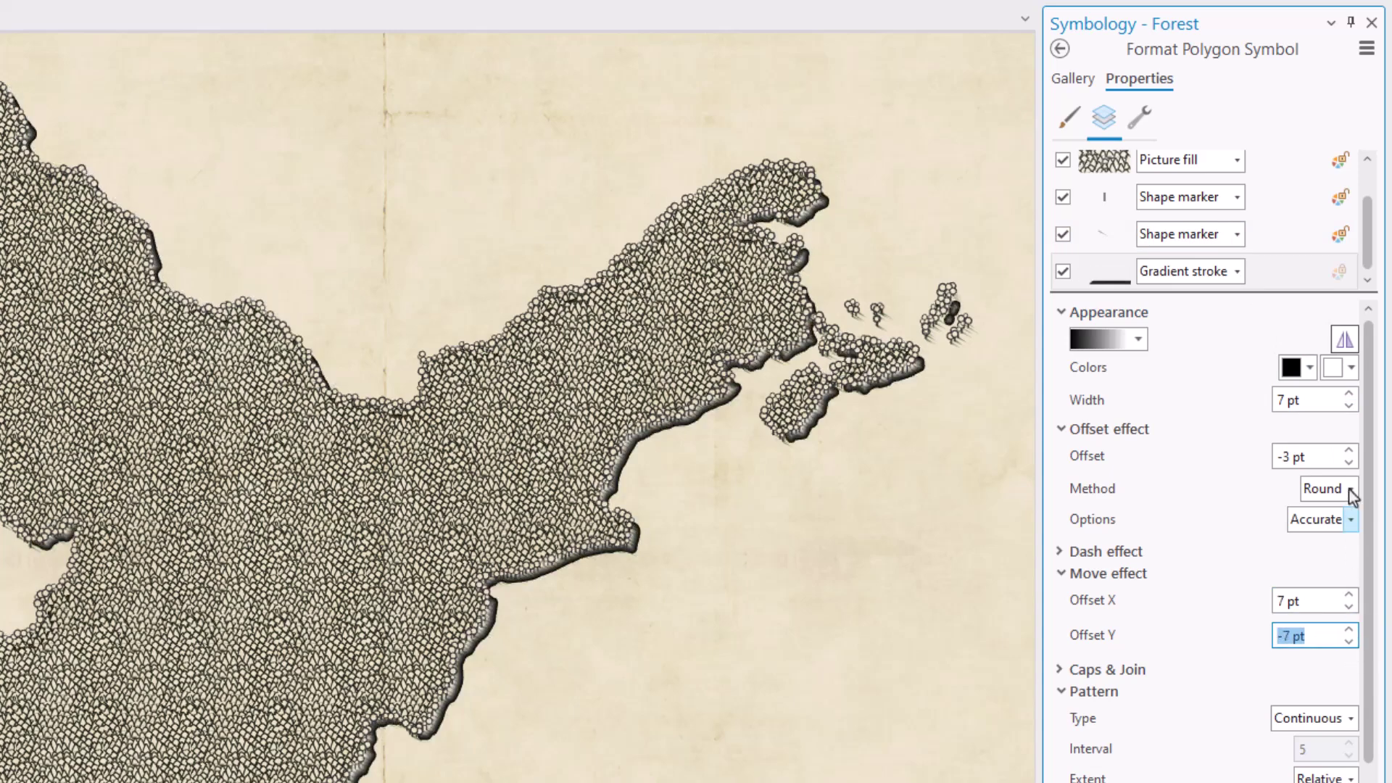
Set the gradient's second colour to green #008D36
{"action": "left_click", "coordinate": [1350, 367]}
{"action": "left_click", "coordinate": [1122, 689]}
{"action": "double_click", "coordinate": [436, 650]}
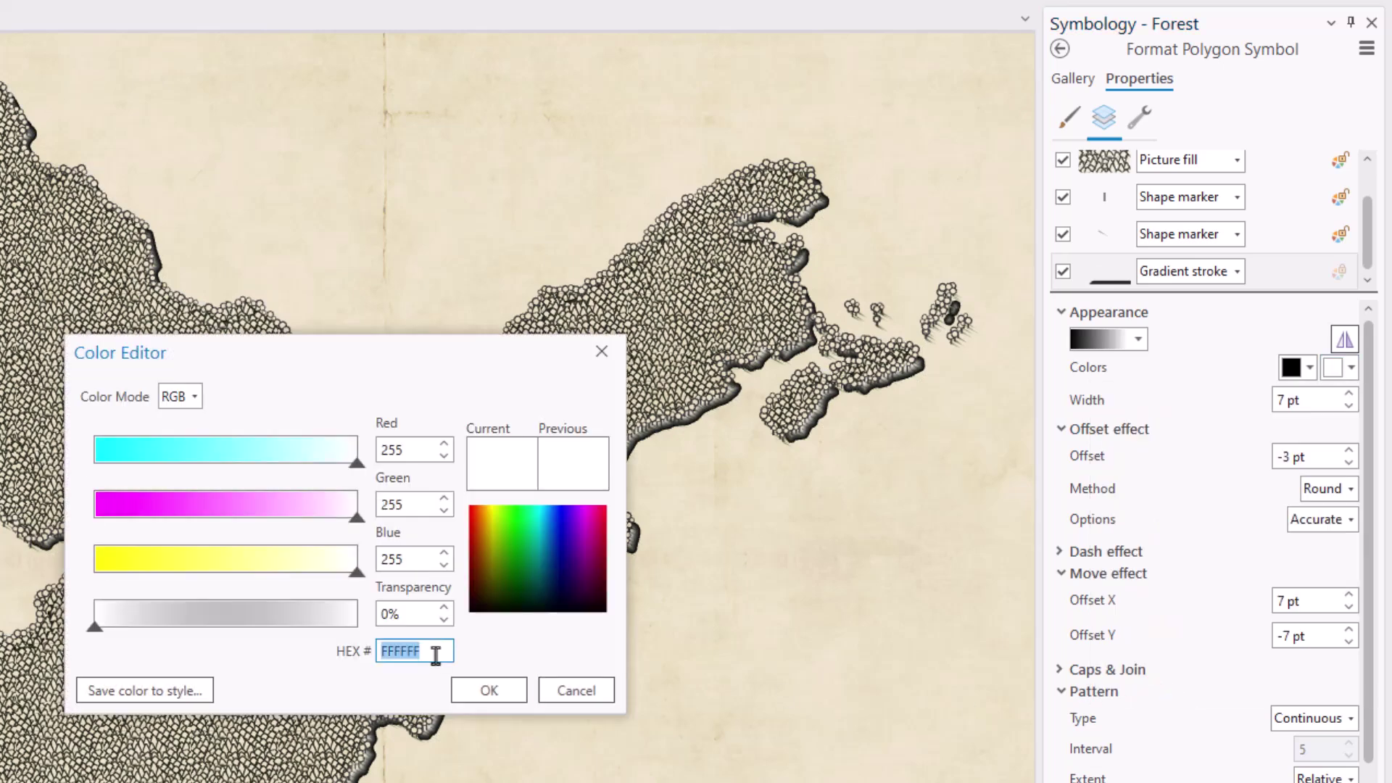
{"action": "type", "text": "008D36"}
{"action": "key", "text": "Tab"}
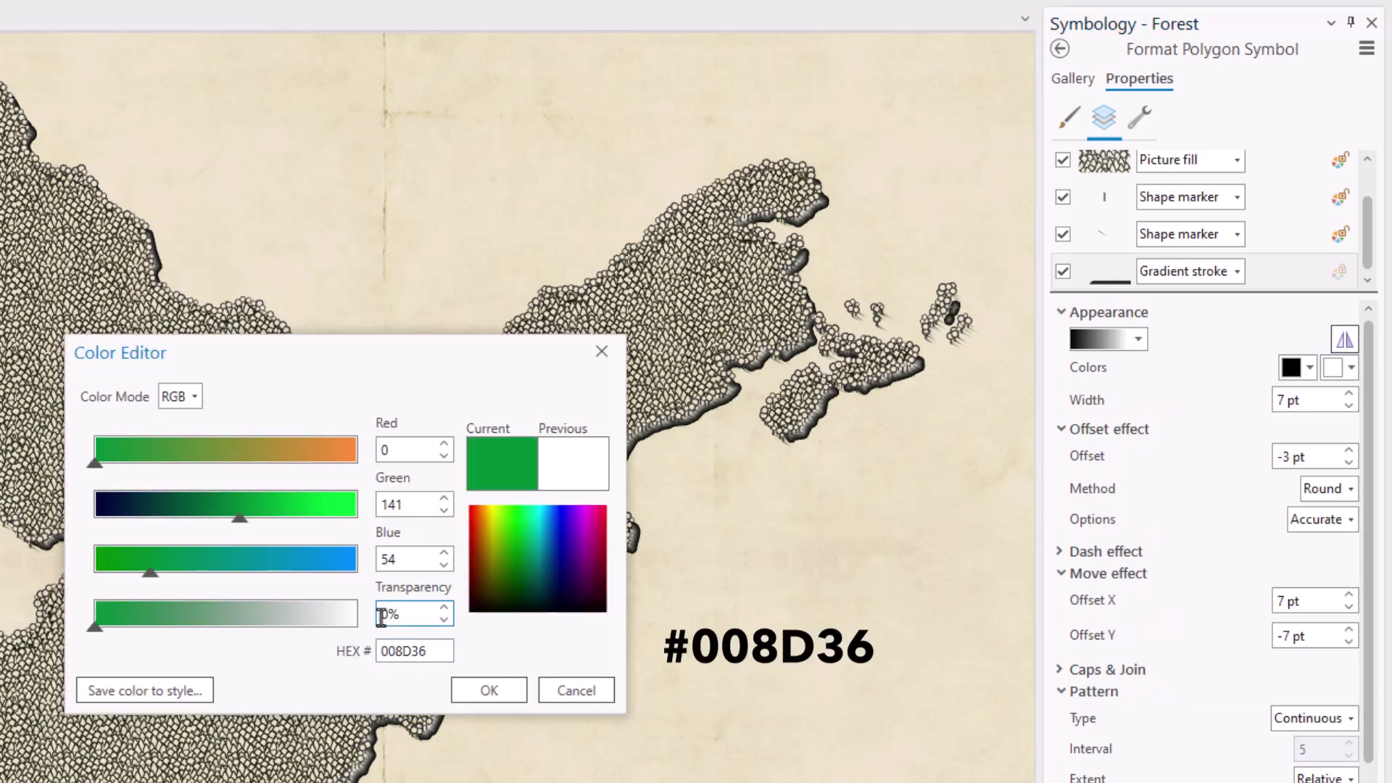
{"action": "left_click", "coordinate": [485, 690]}
Make the gradient's first colour a fully transparent green
{"action": "left_click", "coordinate": [1311, 369]}
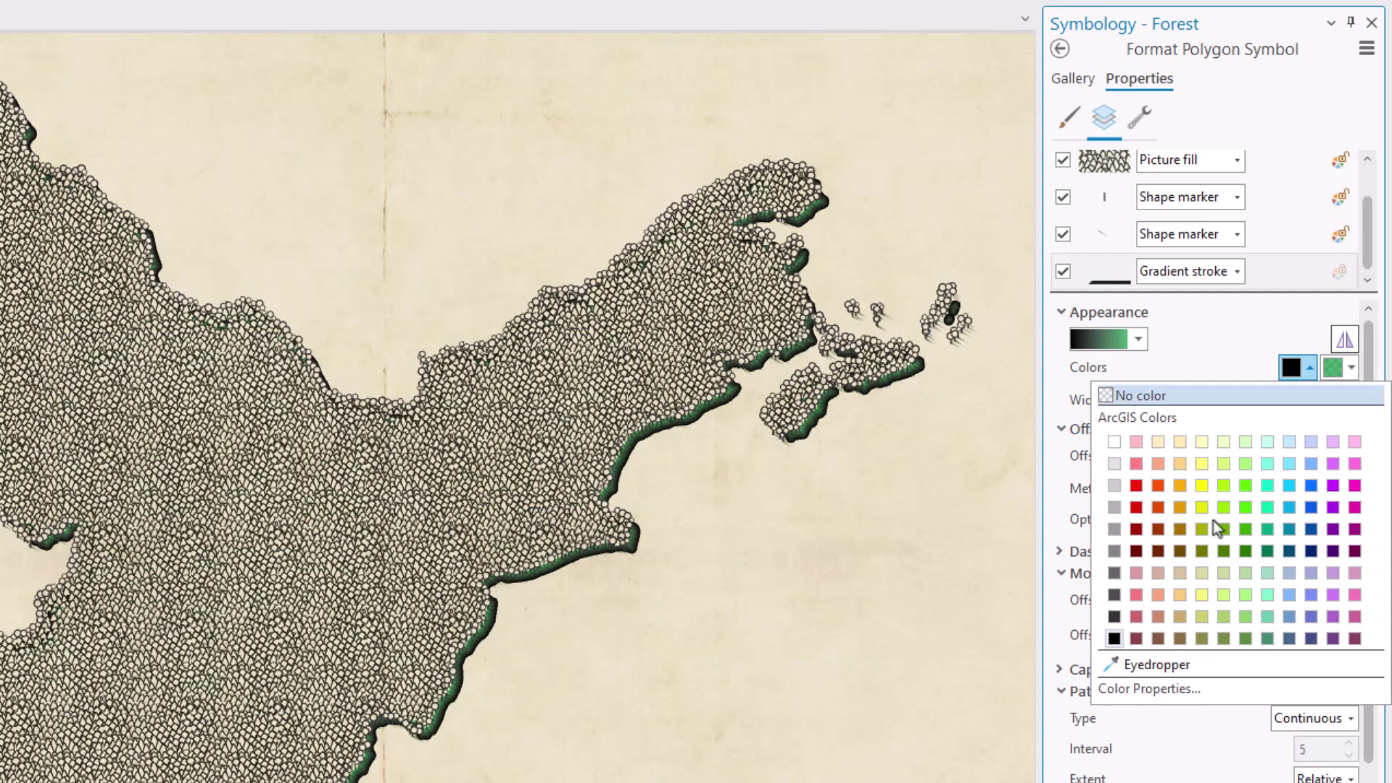
{"action": "left_click", "coordinate": [1142, 686]}
{"action": "double_click", "coordinate": [423, 650]}
{"action": "type", "text": "008D36"}
{"action": "key", "text": "Tab"}
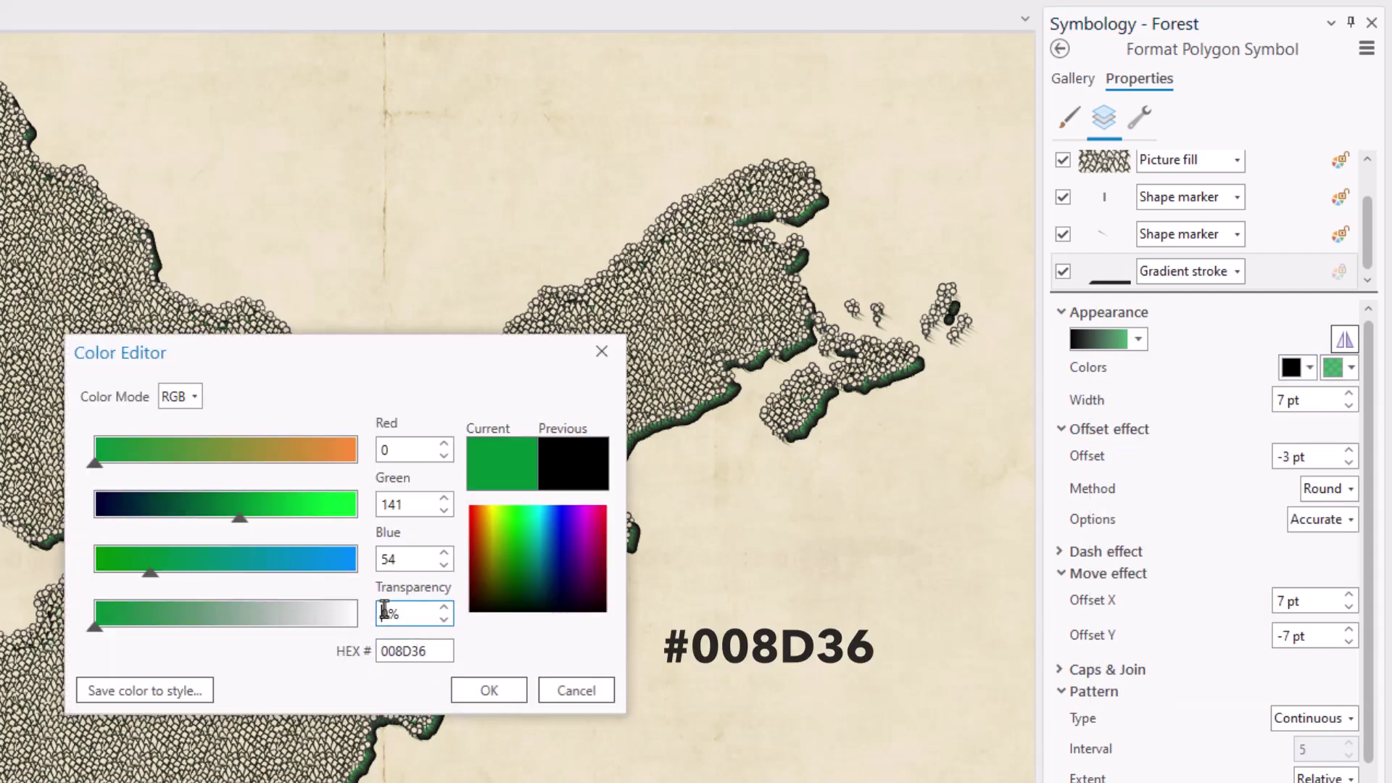
{"action": "type", "text": "100"}
{"action": "left_click", "coordinate": [488, 690]}
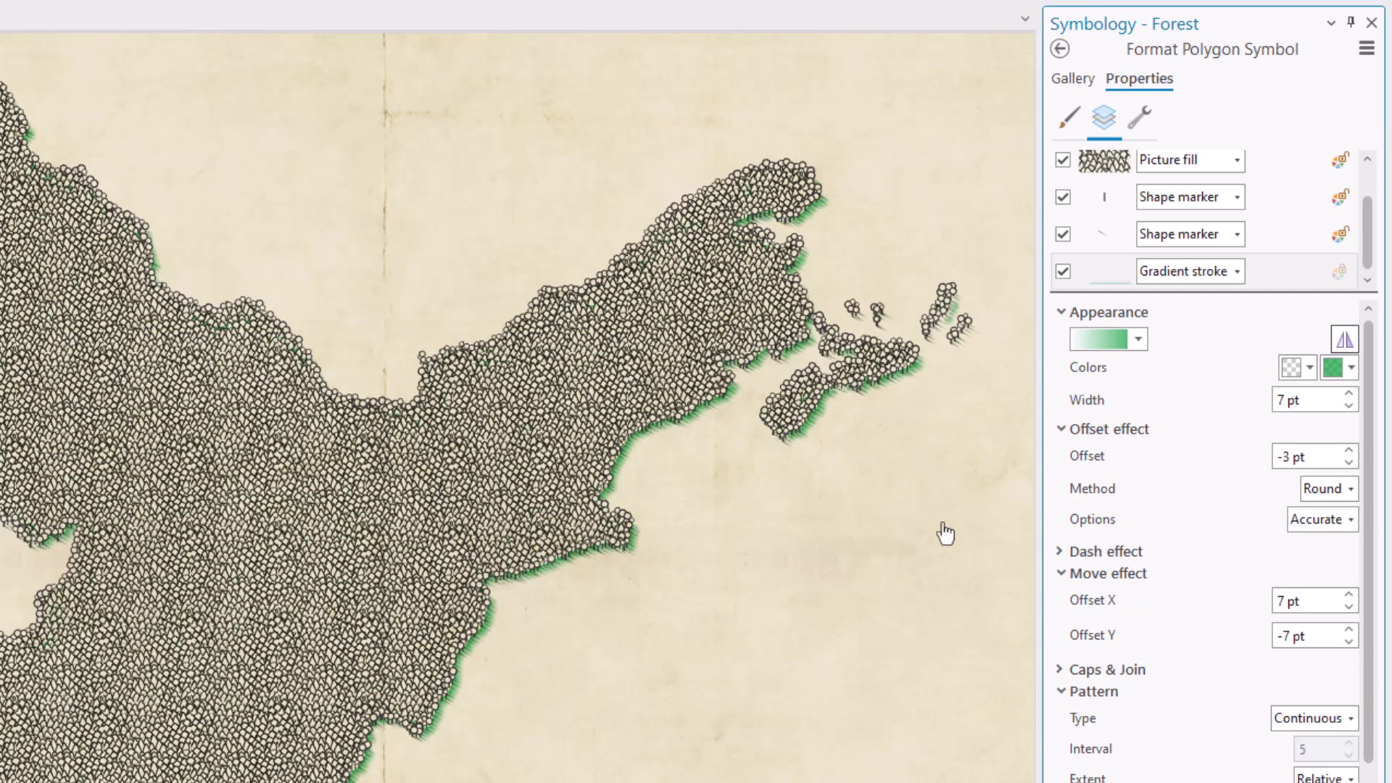
{"action": "left_click", "coordinate": [1141, 346]}
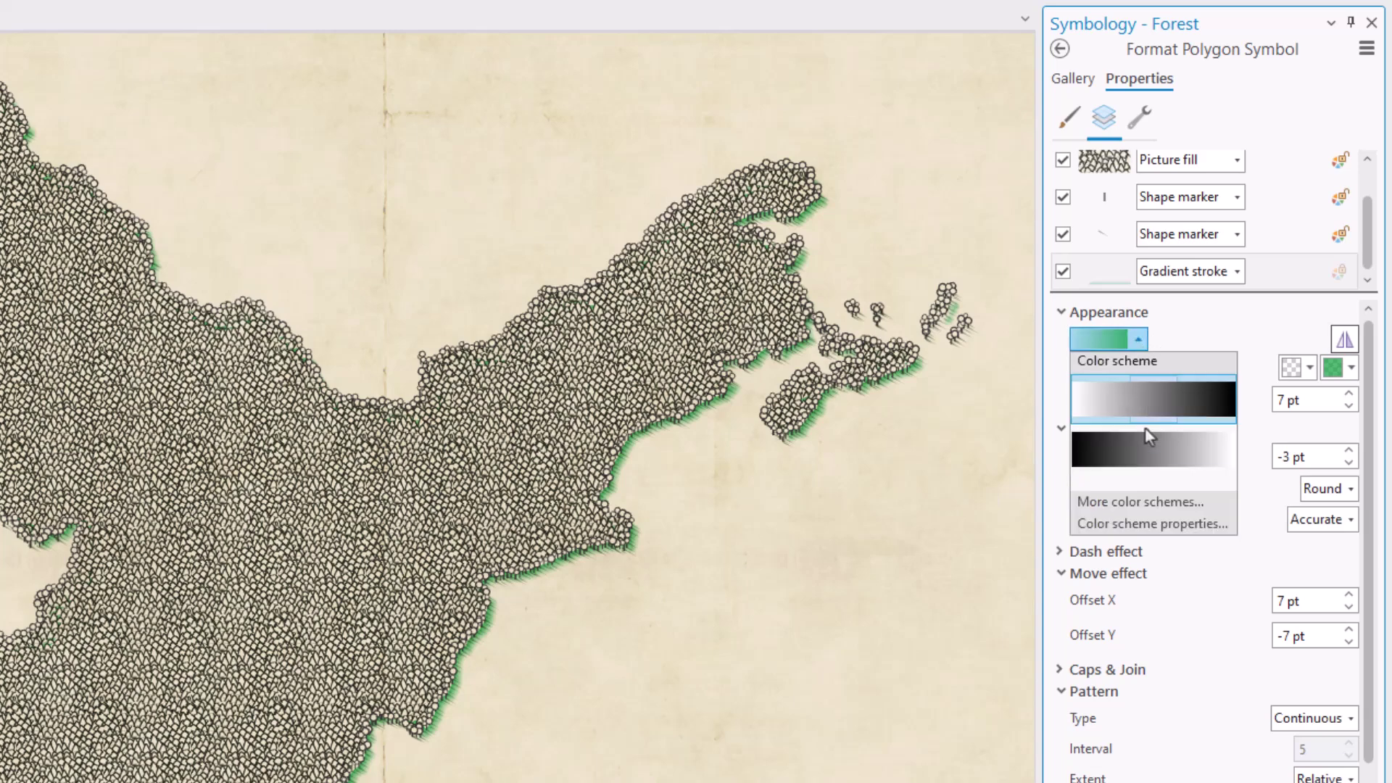
Add two gradient colour stops at 53% and 78%, with 82% and 65% transparency
{"action": "left_click", "coordinate": [1136, 524]}
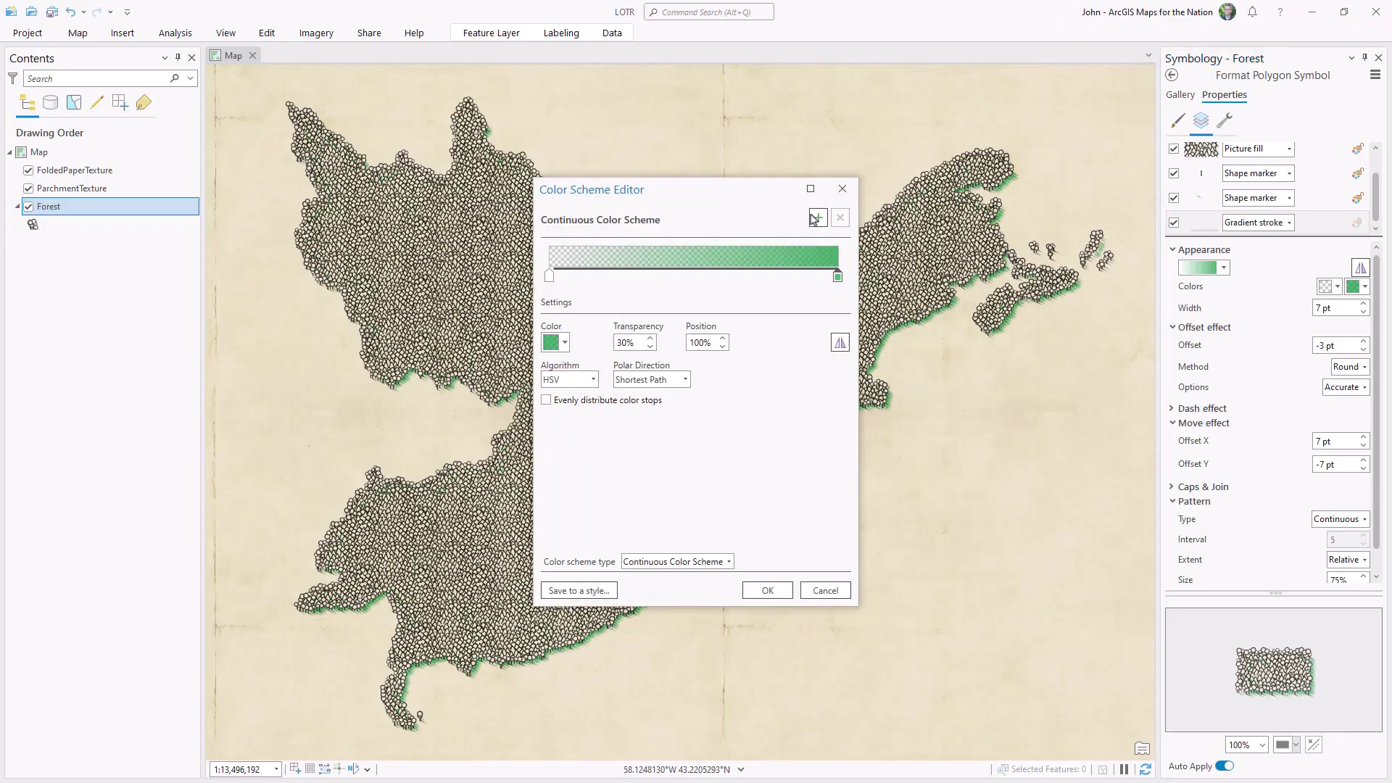
{"action": "left_click", "coordinate": [817, 217]}
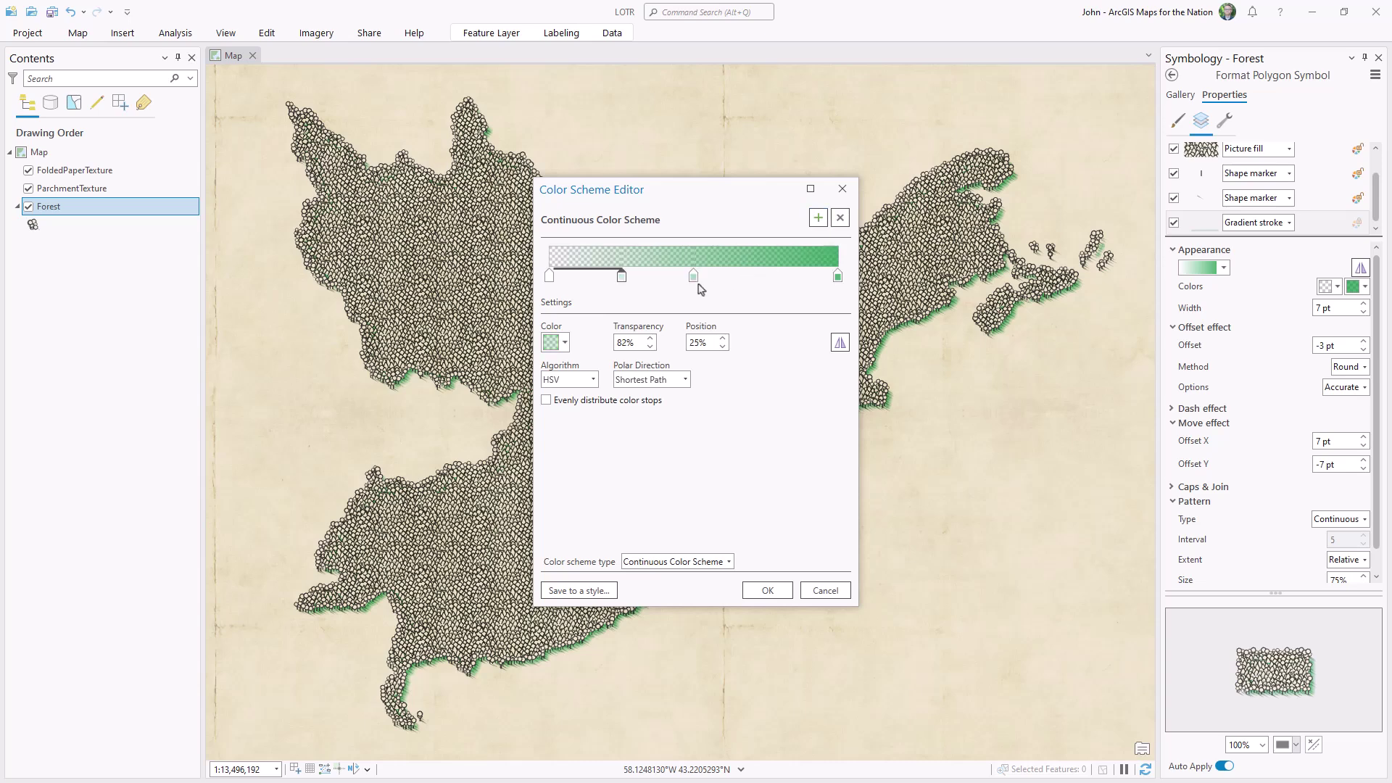
{"action": "left_click_drag", "start_coordinate": [693, 277], "coordinate": [774, 286]}
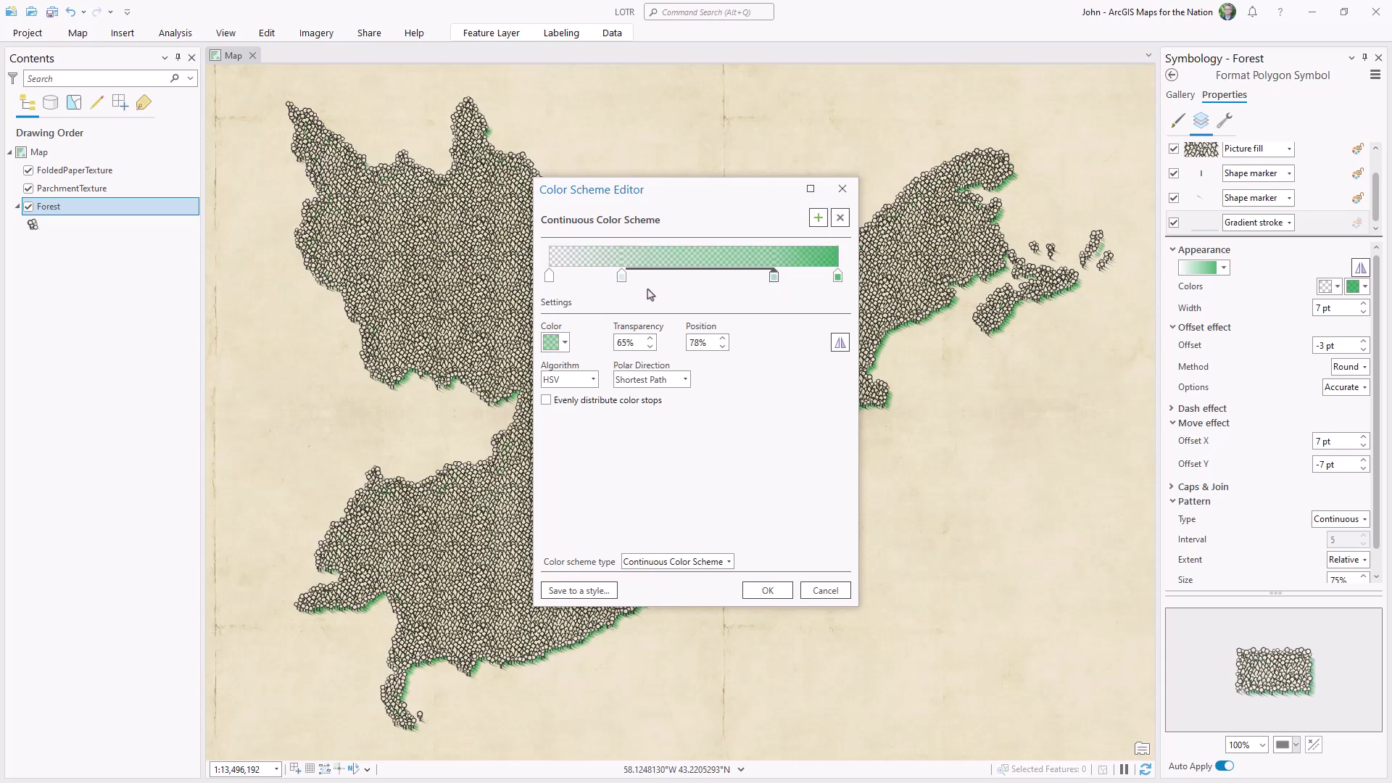
{"action": "left_click_drag", "start_coordinate": [622, 278], "coordinate": [702, 280]}
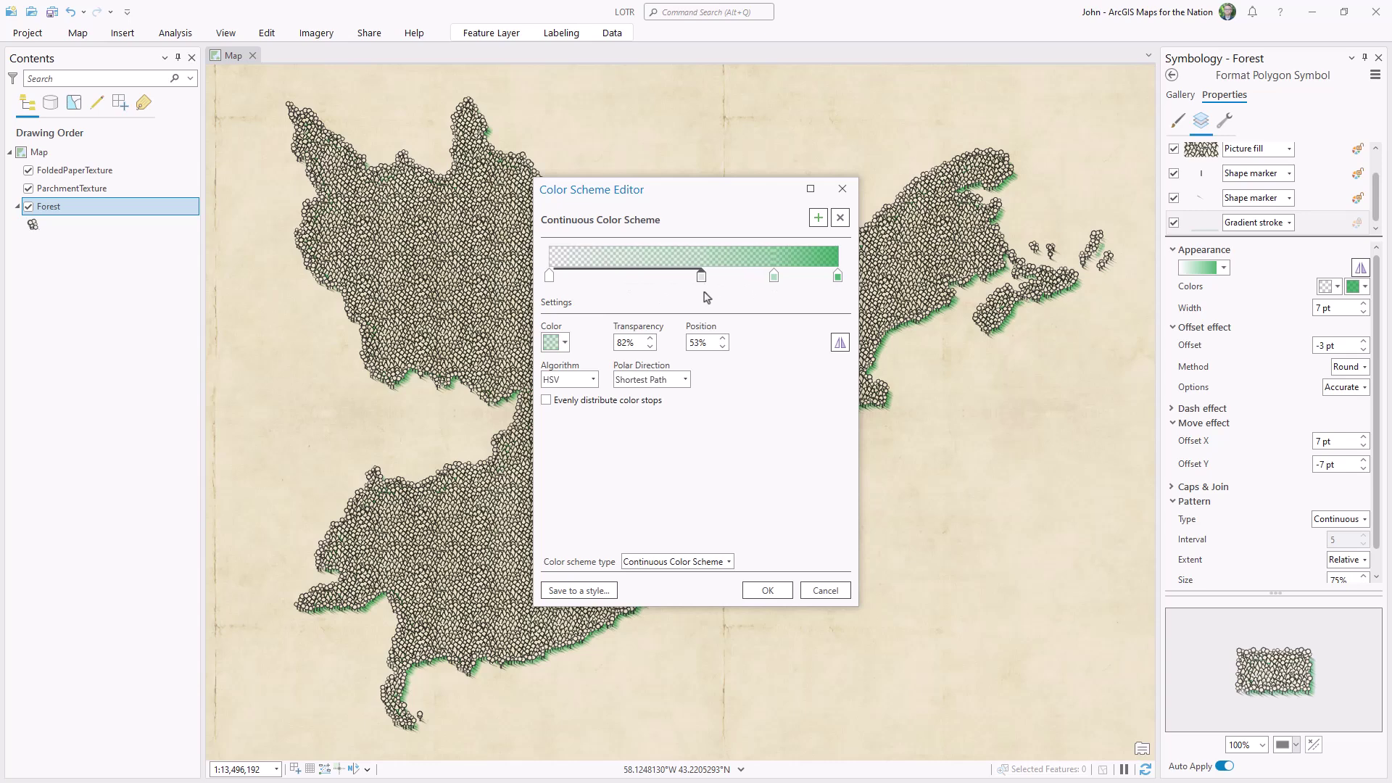
{"action": "left_click", "coordinate": [766, 591]}
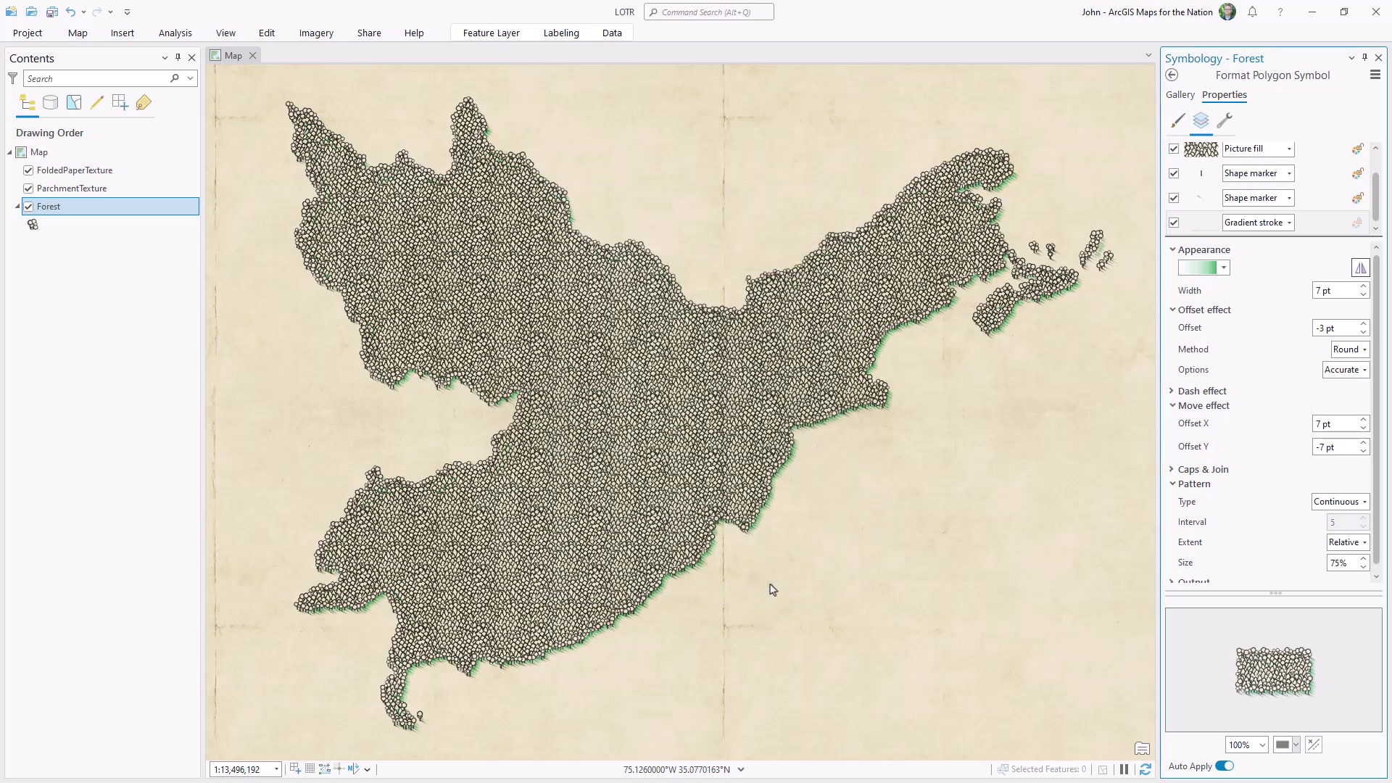
Add a new marker layer to the Forest symbol
{"action": "left_click", "coordinate": [1225, 122]}
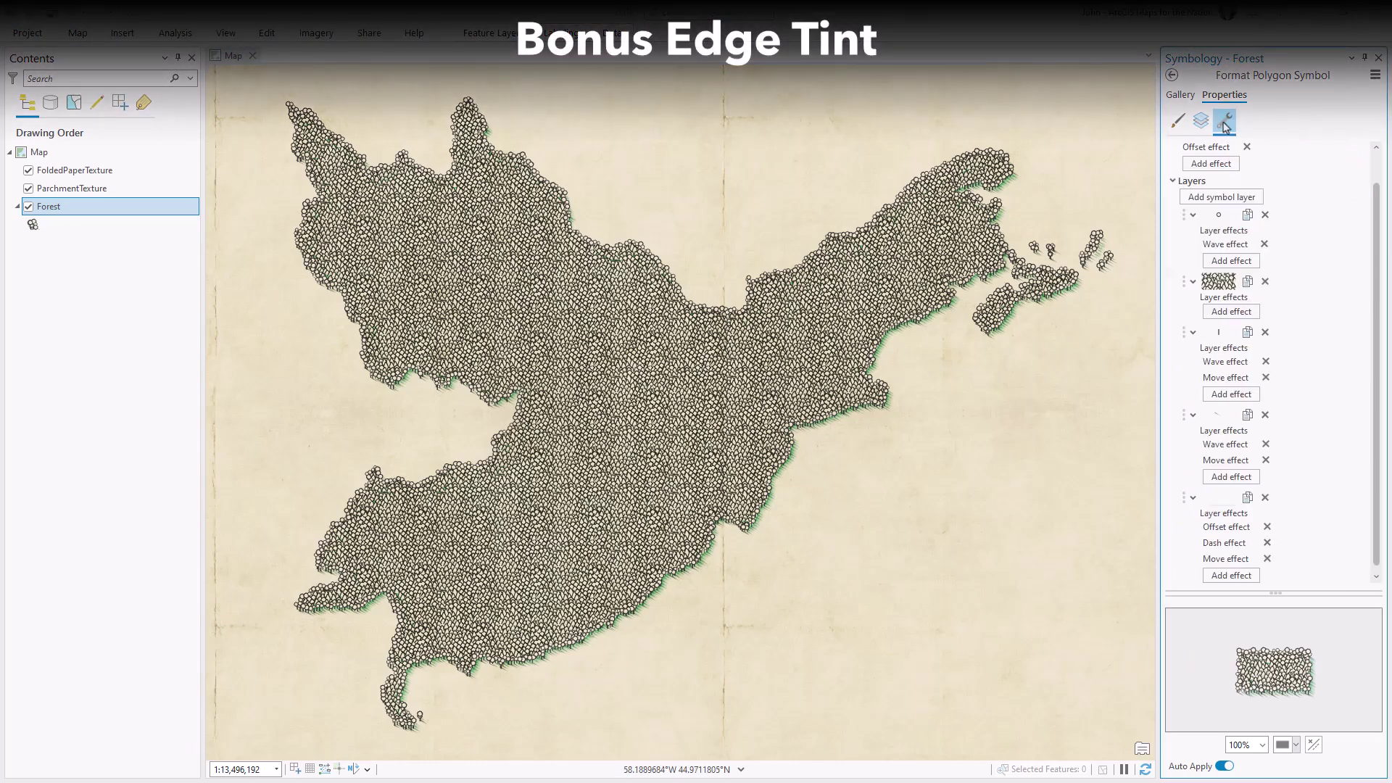
{"action": "left_click", "coordinate": [1221, 197]}
{"action": "left_click", "coordinate": [1210, 217]}
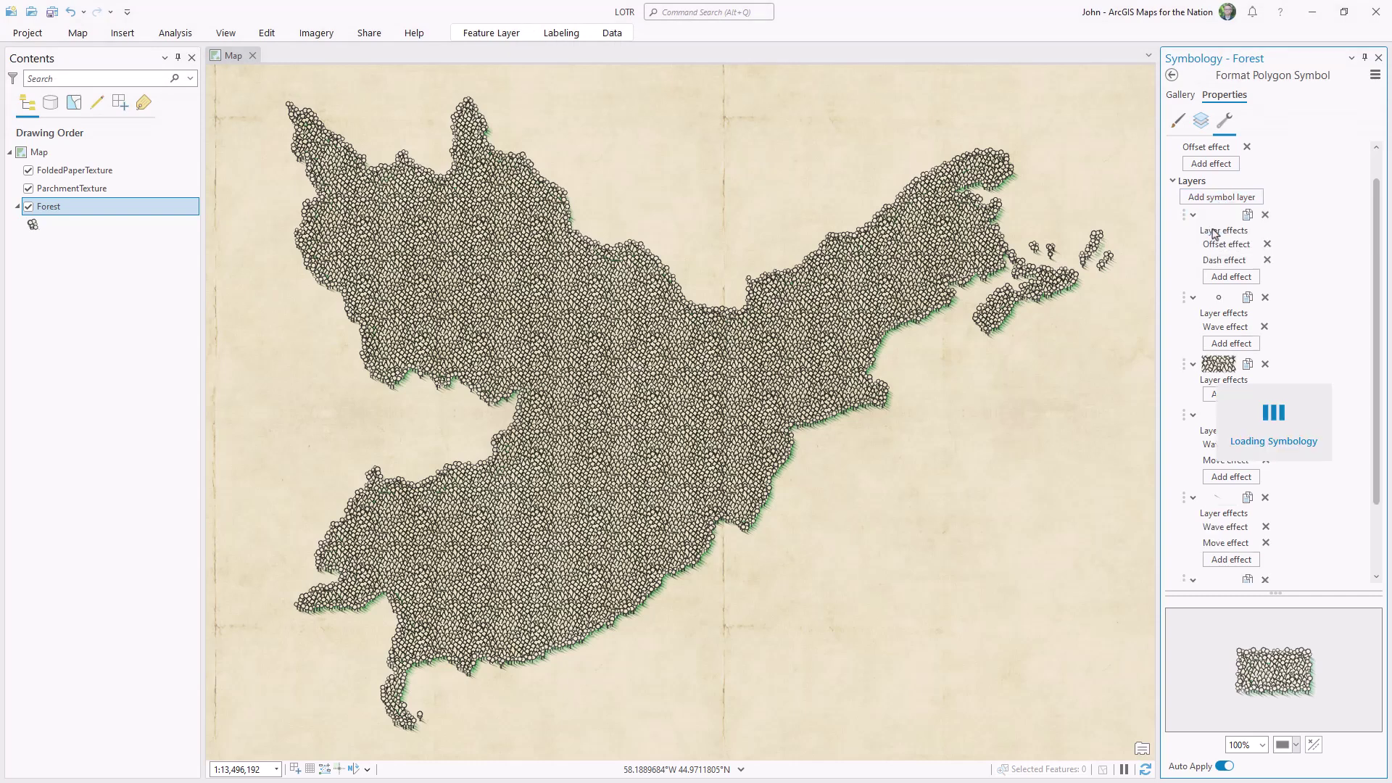
Change the top outline to a 36 pt gradient stroke with a negative offset
{"action": "left_click", "coordinate": [1200, 122]}
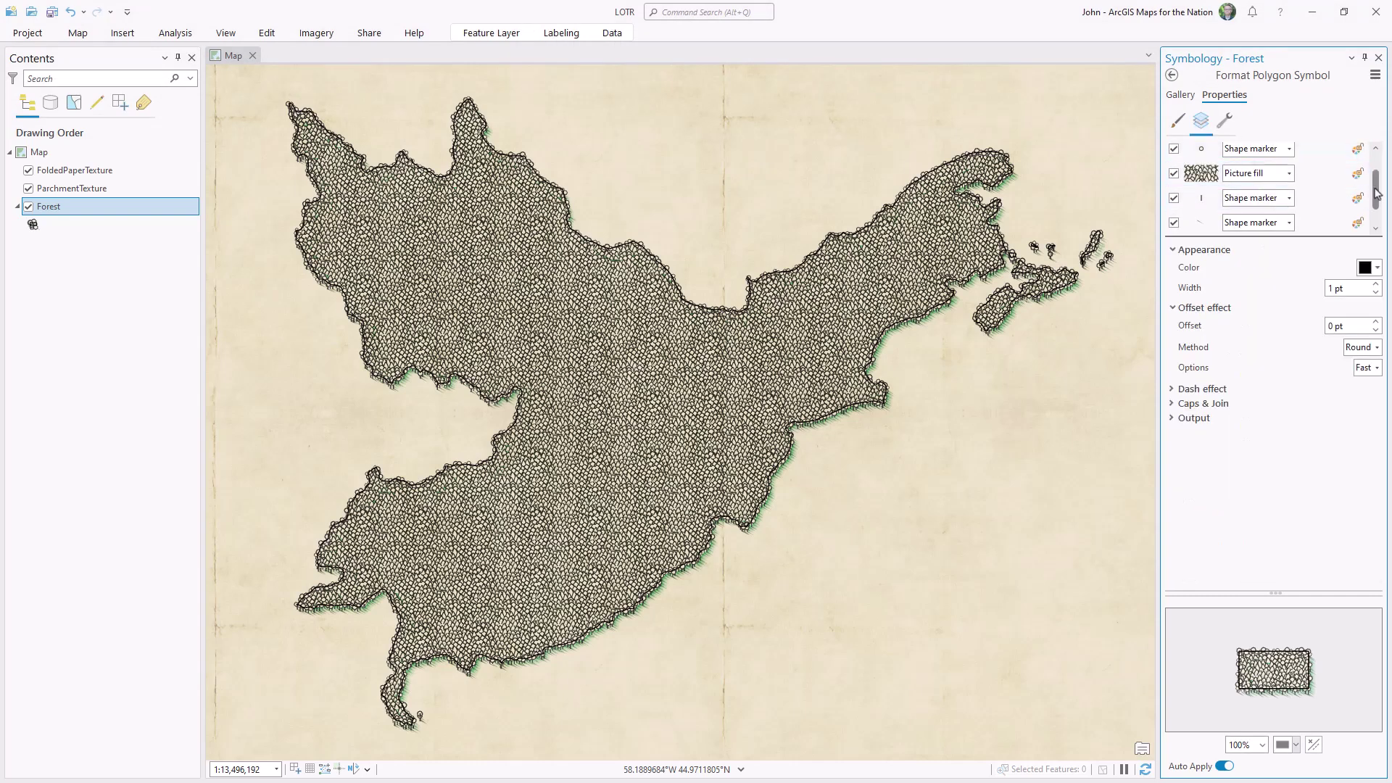
{"action": "scroll", "coordinate": [1378, 171], "scroll_direction": "up", "scroll_amount": 1}
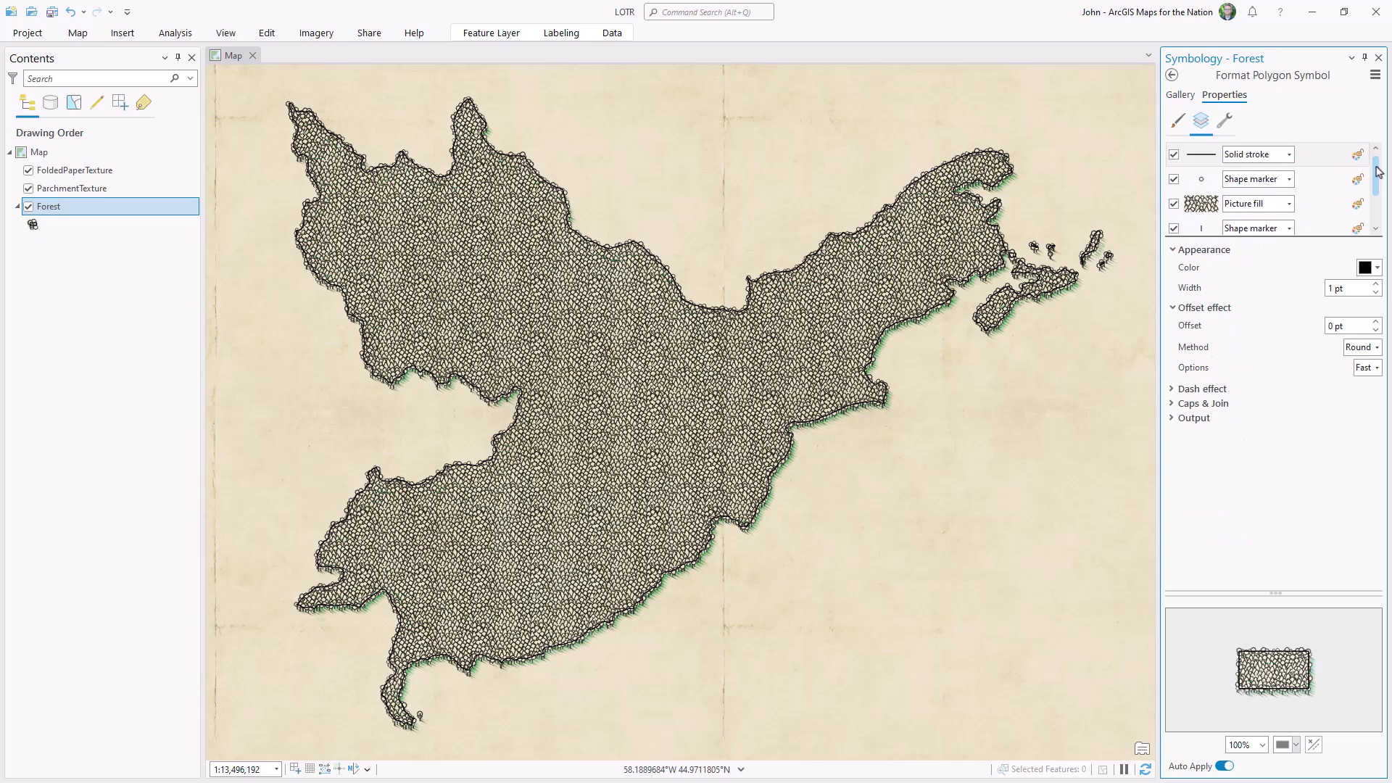
{"action": "left_click", "coordinate": [1289, 156]}
{"action": "left_click", "coordinate": [1275, 202]}
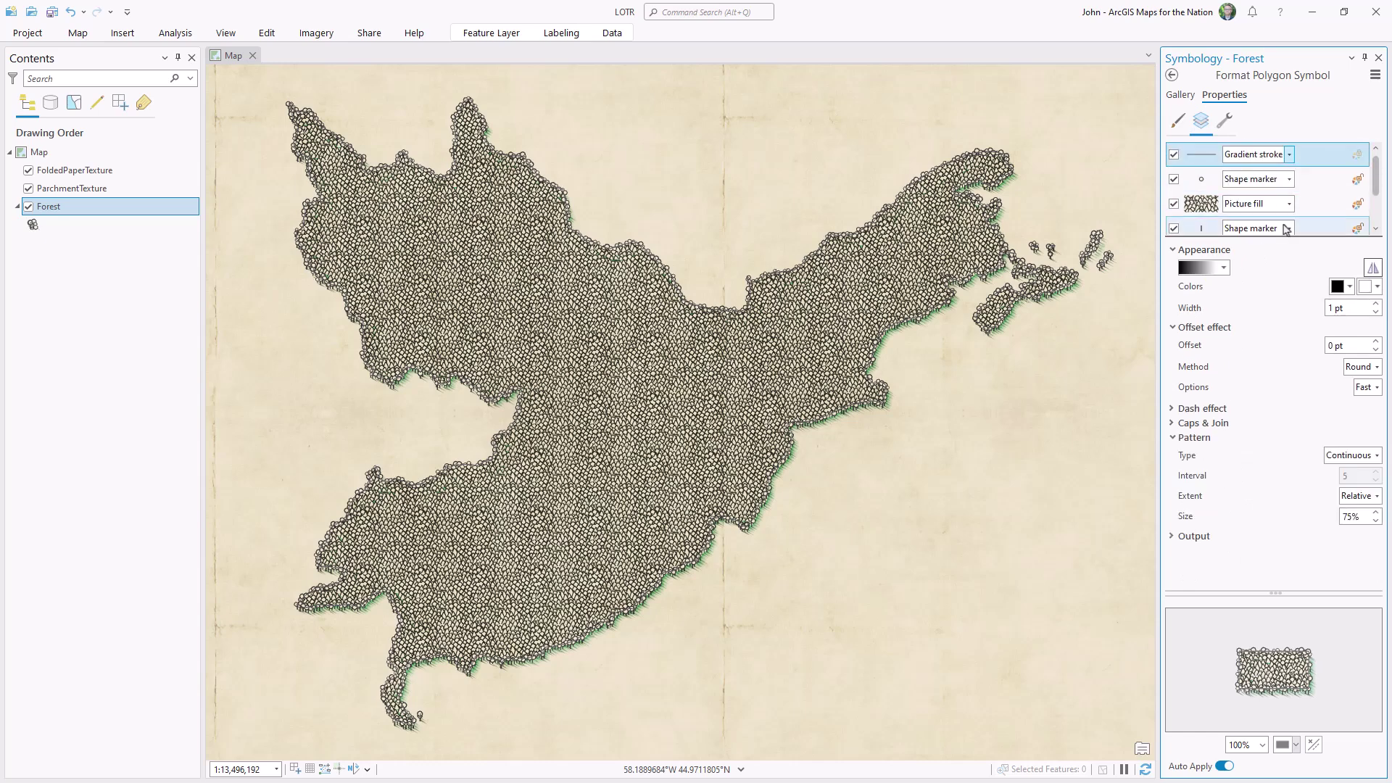
{"action": "left_click", "coordinate": [1328, 309]}
{"action": "type", "text": "30"}
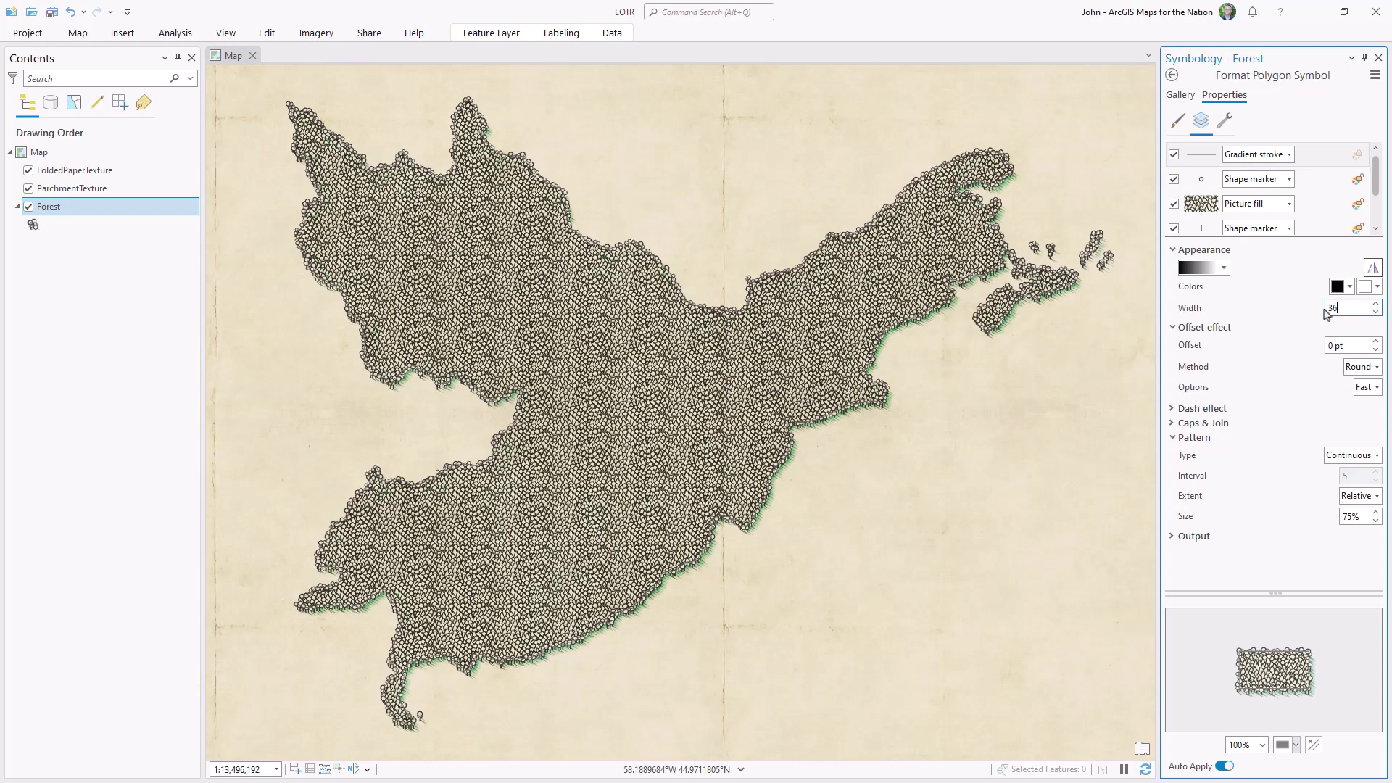
{"action": "key", "text": "Tab"}
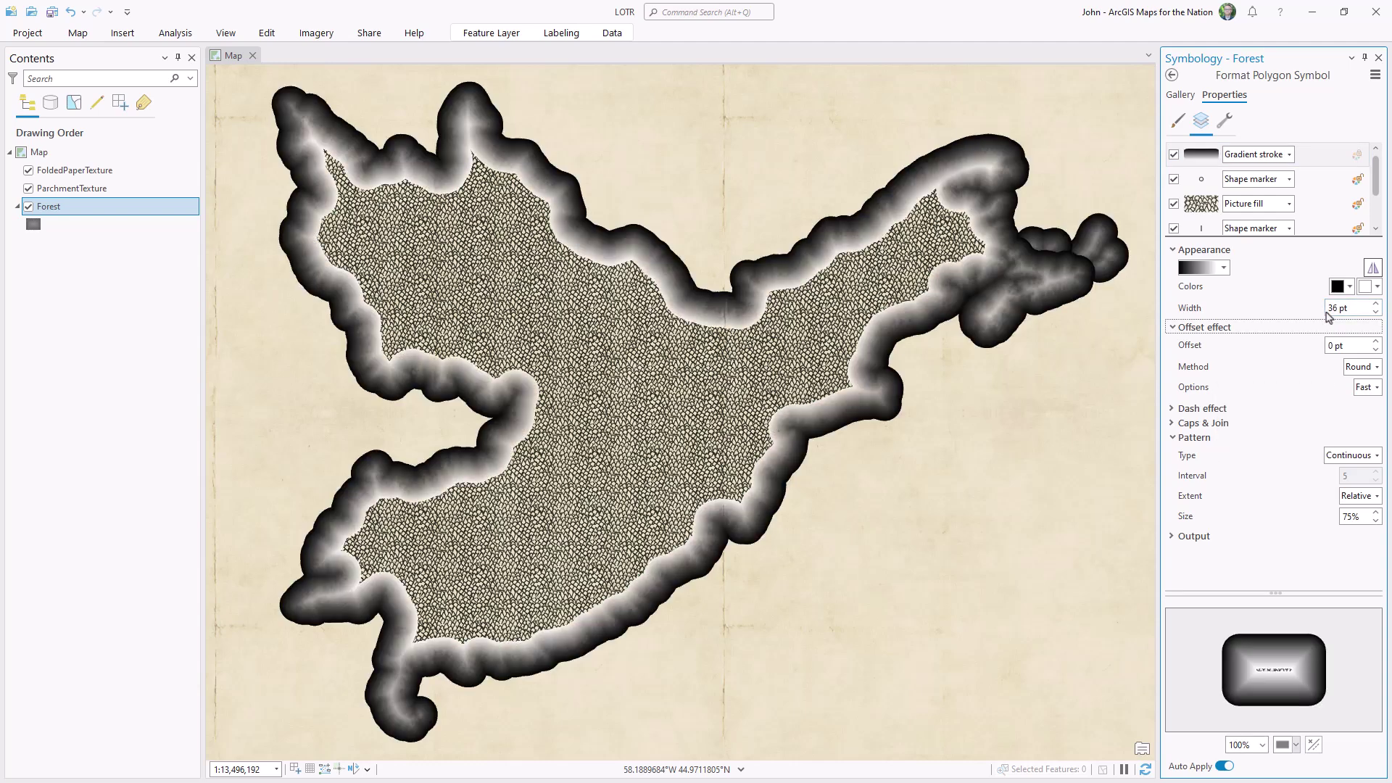
{"action": "left_click", "coordinate": [1374, 350]}
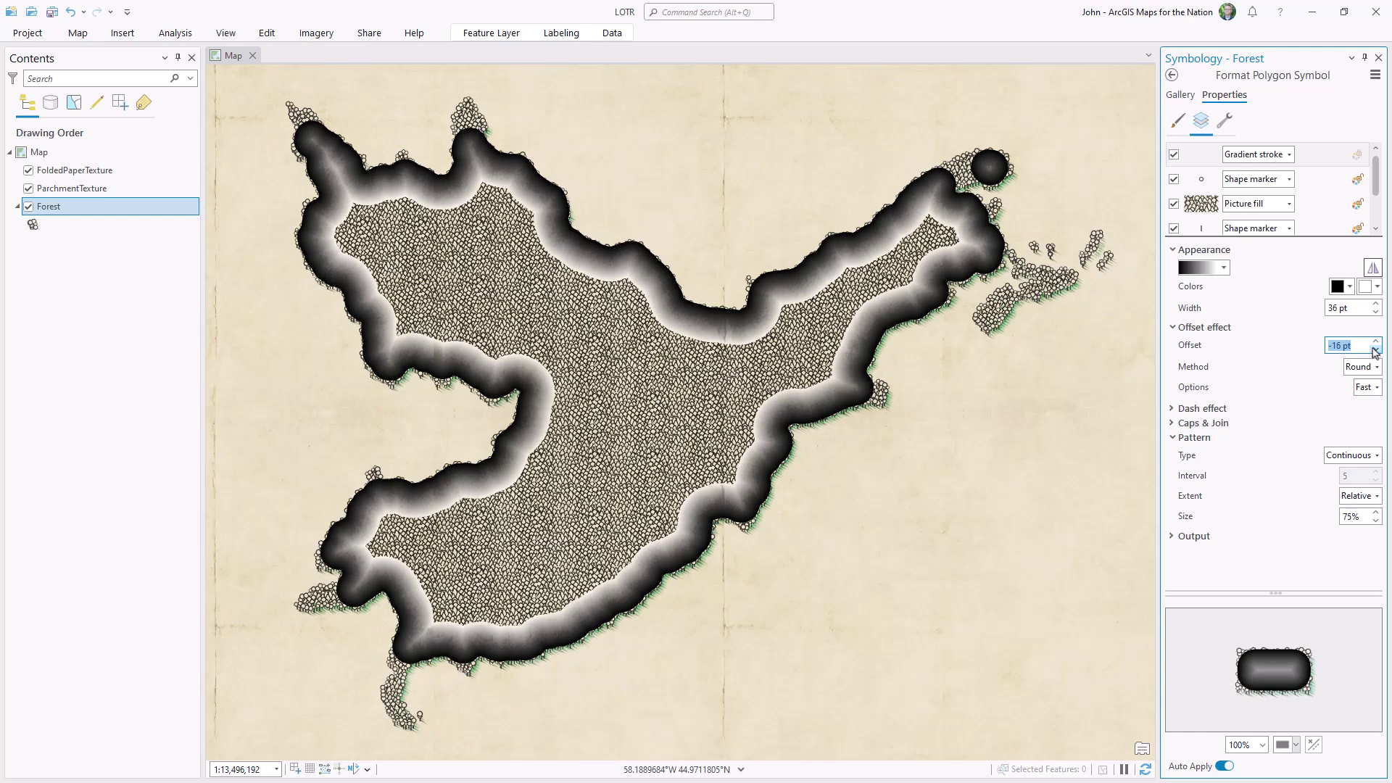
Set the first gradient colour to green #008D36 with raised transparency
{"action": "left_click", "coordinate": [1349, 286]}
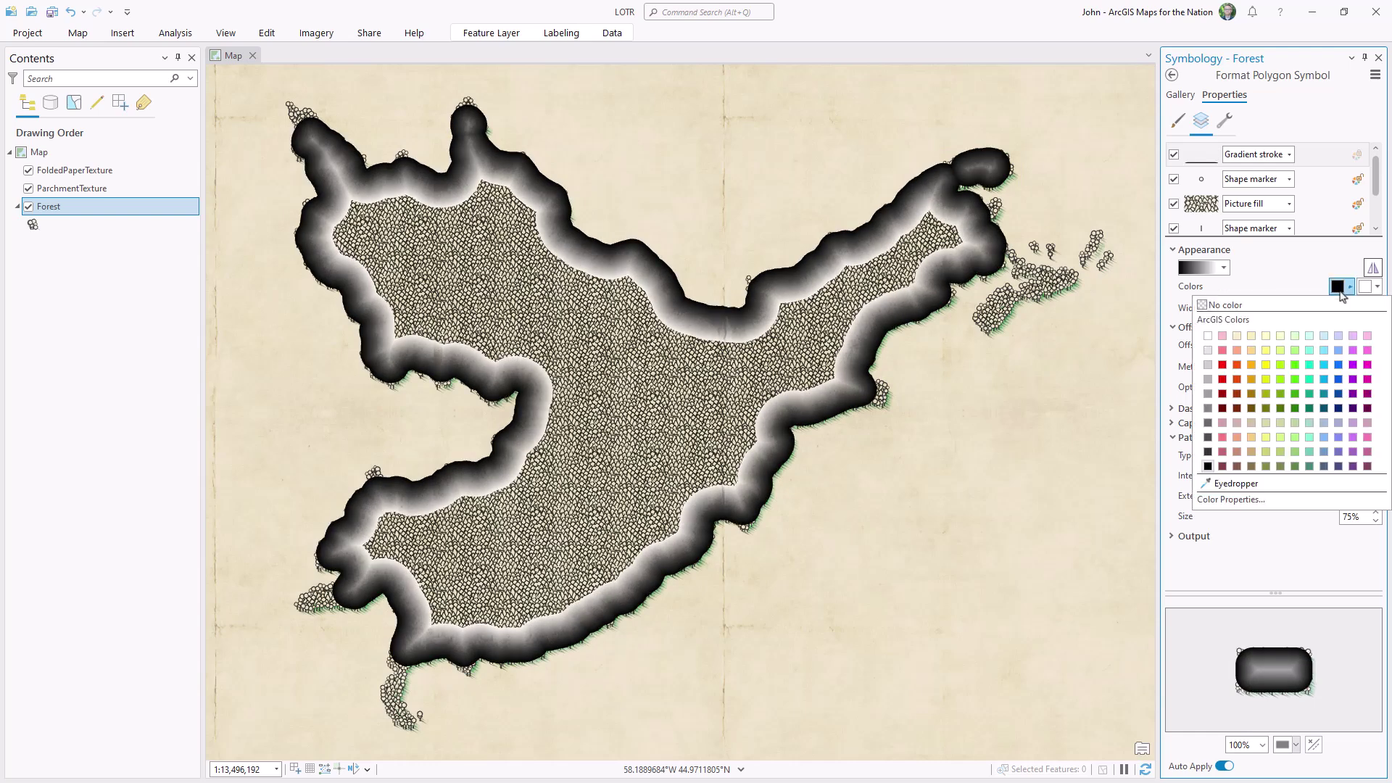
{"action": "left_click", "coordinate": [1251, 502]}
{"action": "double_click", "coordinate": [756, 476]}
{"action": "type", "text": "008D36"}
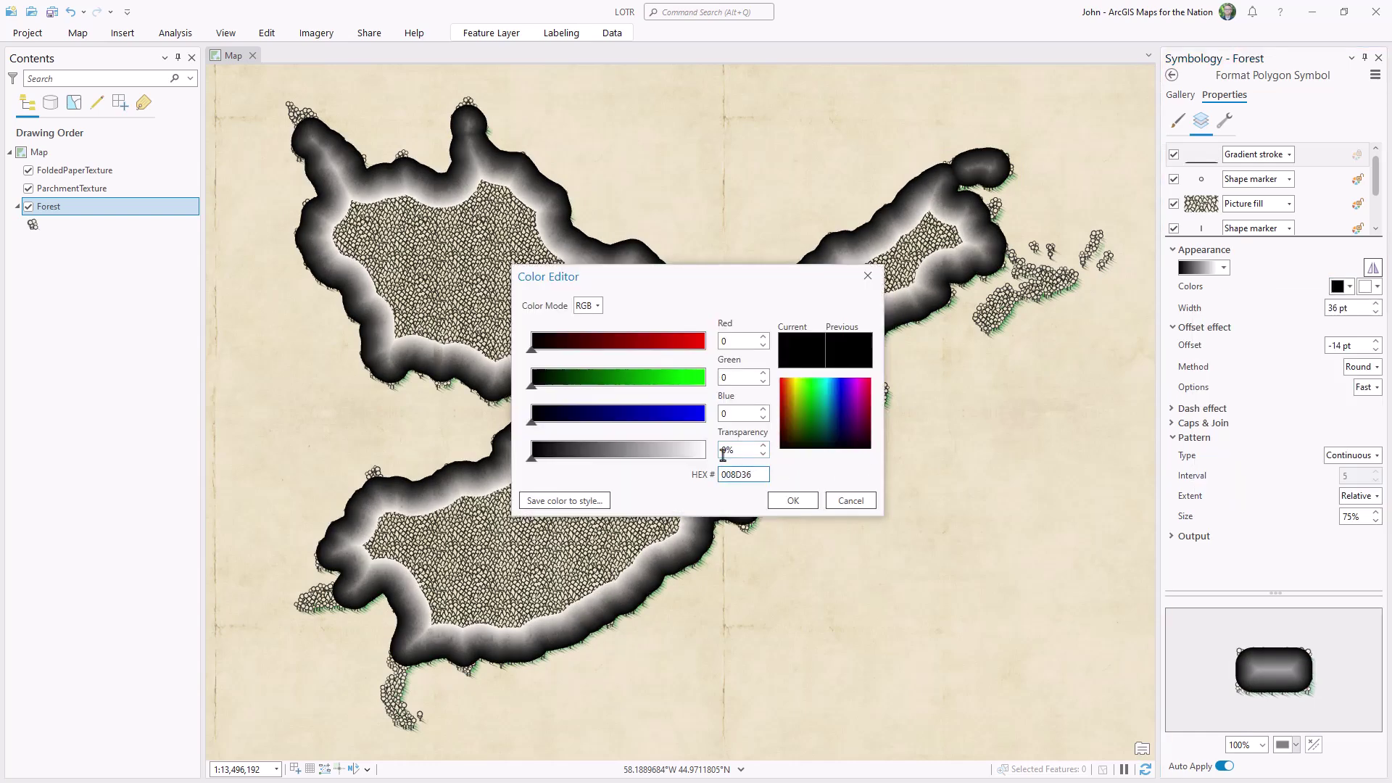
{"action": "left_click", "coordinate": [722, 451]}
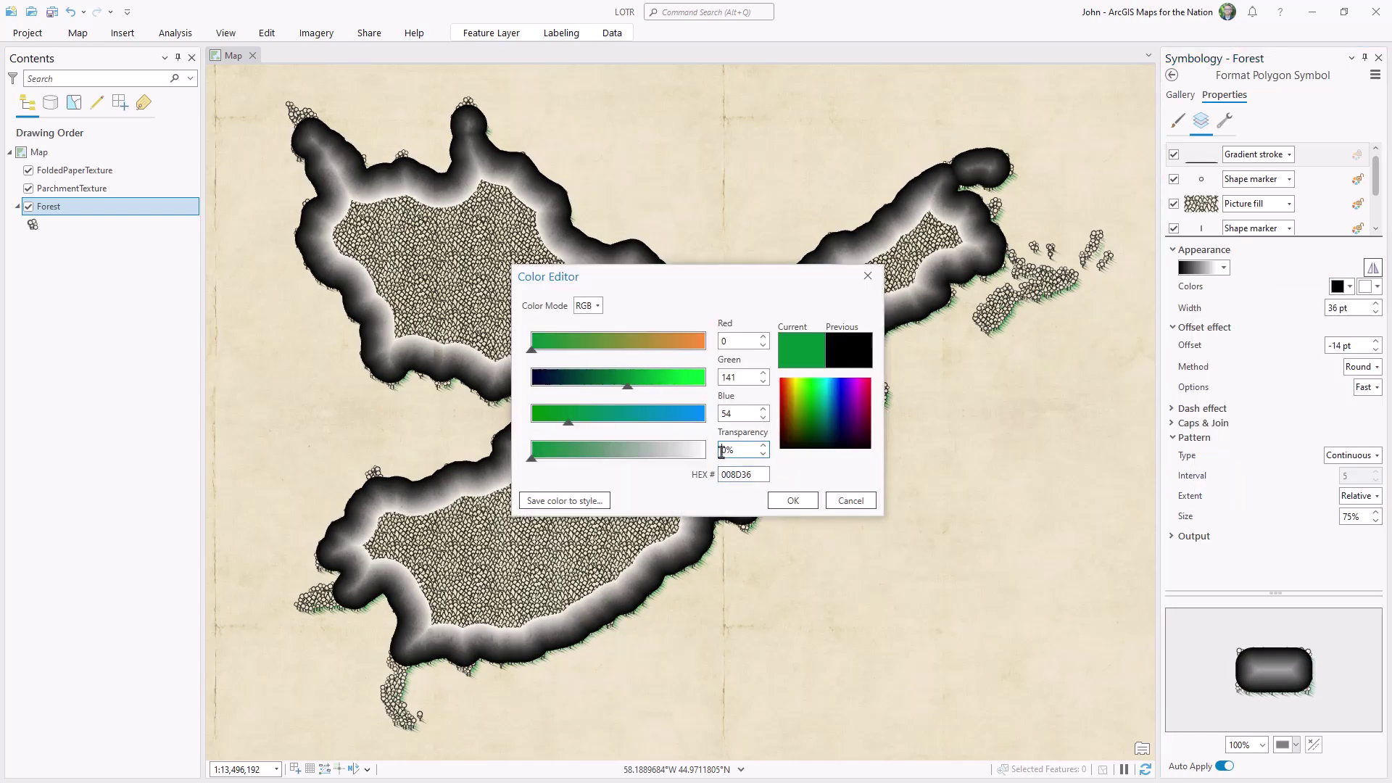
{"action": "left_click", "coordinate": [792, 501]}
Set the second gradient colour to #008D36, also largely transparent
{"action": "left_click", "coordinate": [1374, 288]}
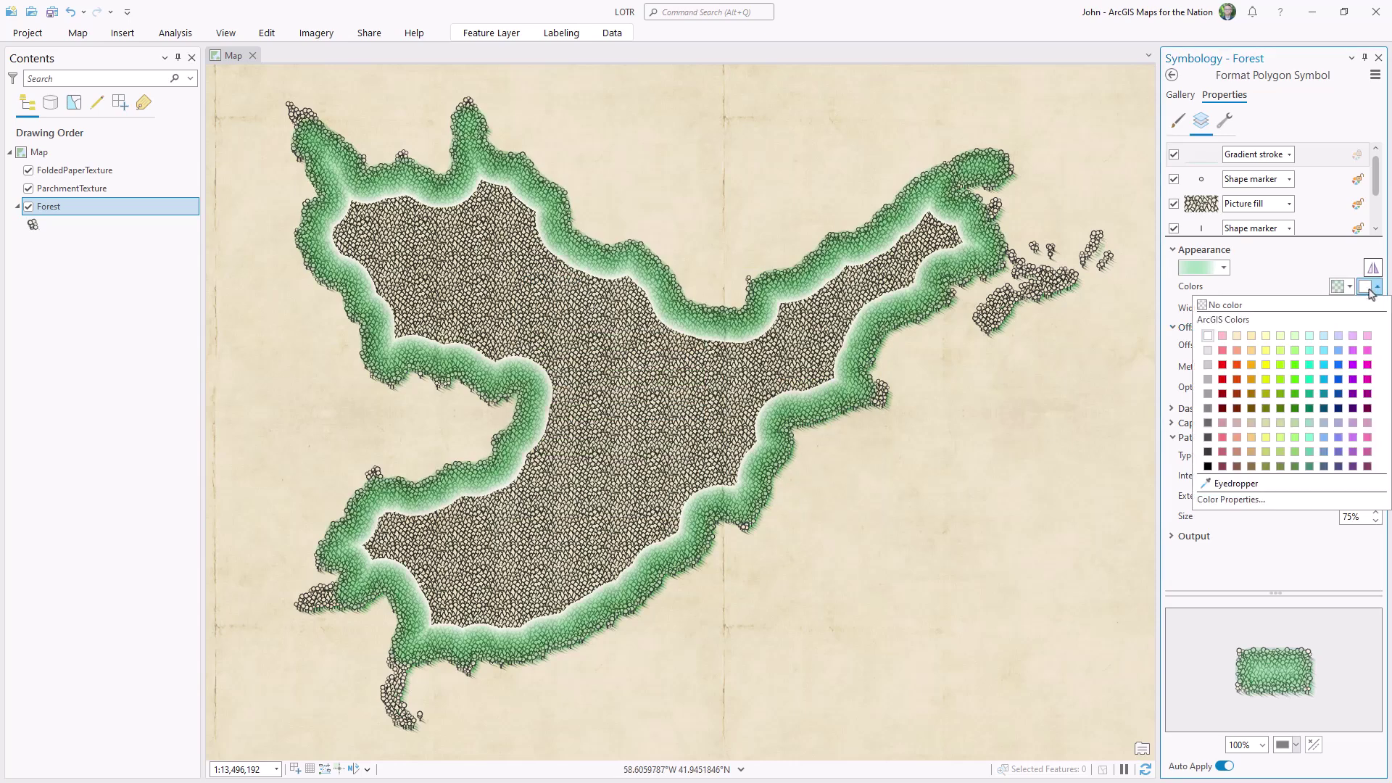
{"action": "left_click", "coordinate": [1230, 500]}
{"action": "double_click", "coordinate": [756, 475]}
{"action": "type", "text": "008D36"}
{"action": "left_click", "coordinate": [721, 452]}
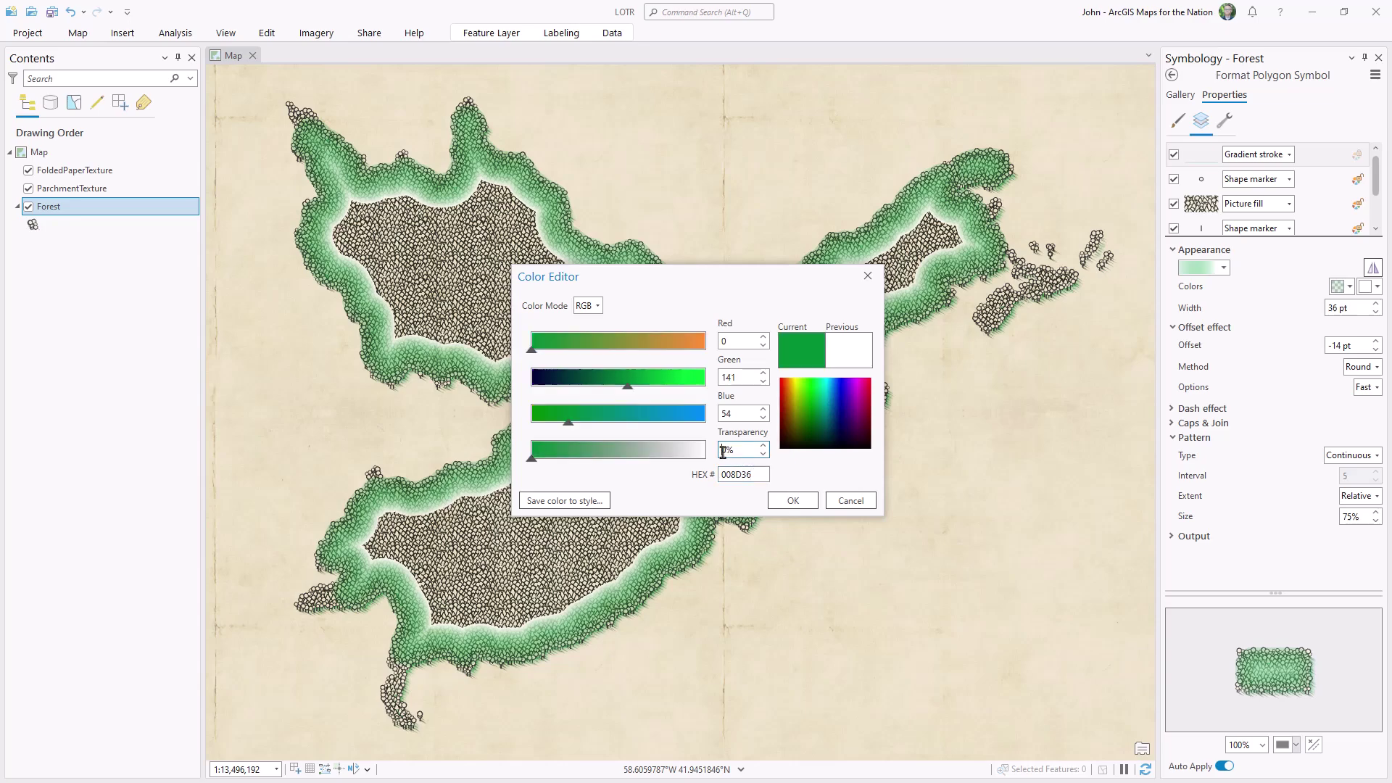
{"action": "type", "text": "100"}
{"action": "left_click", "coordinate": [794, 500]}
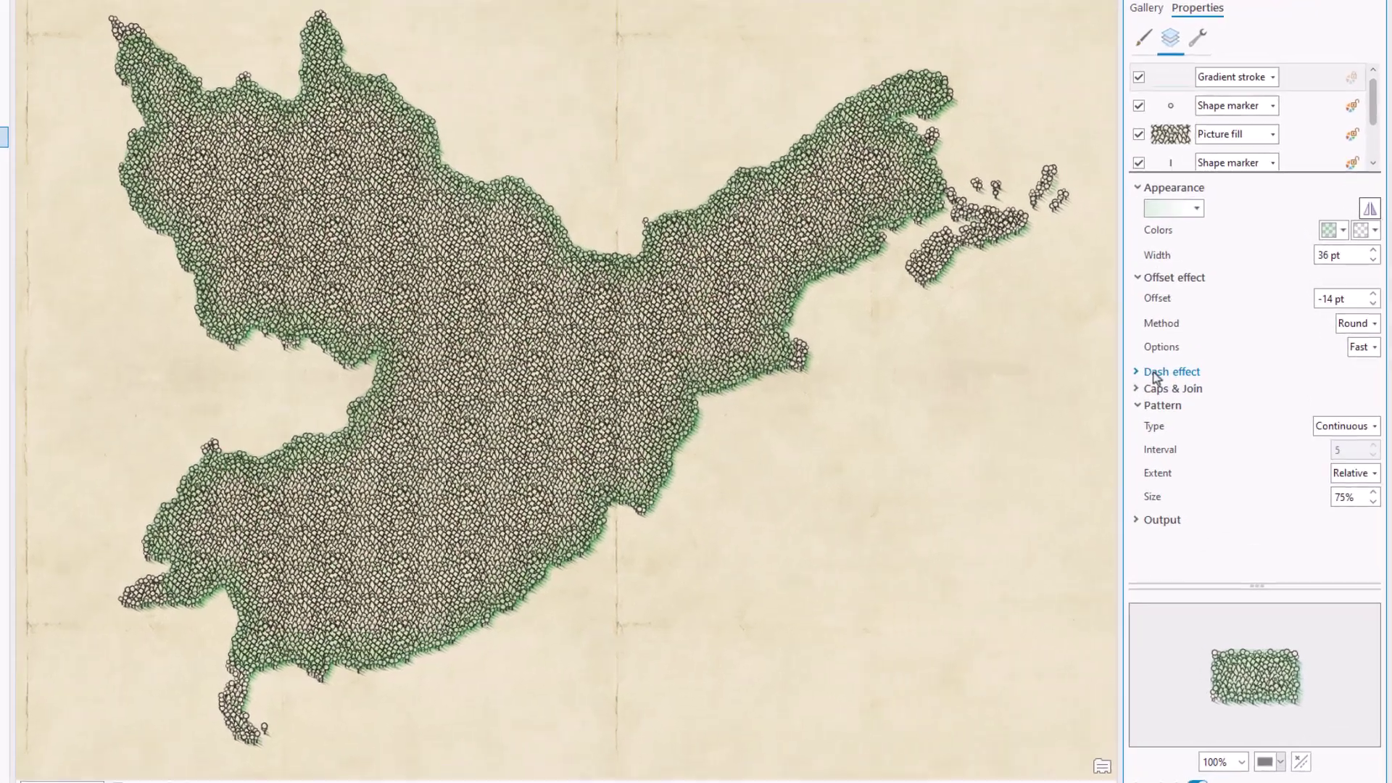
{"action": "left_click", "coordinate": [1156, 374]}
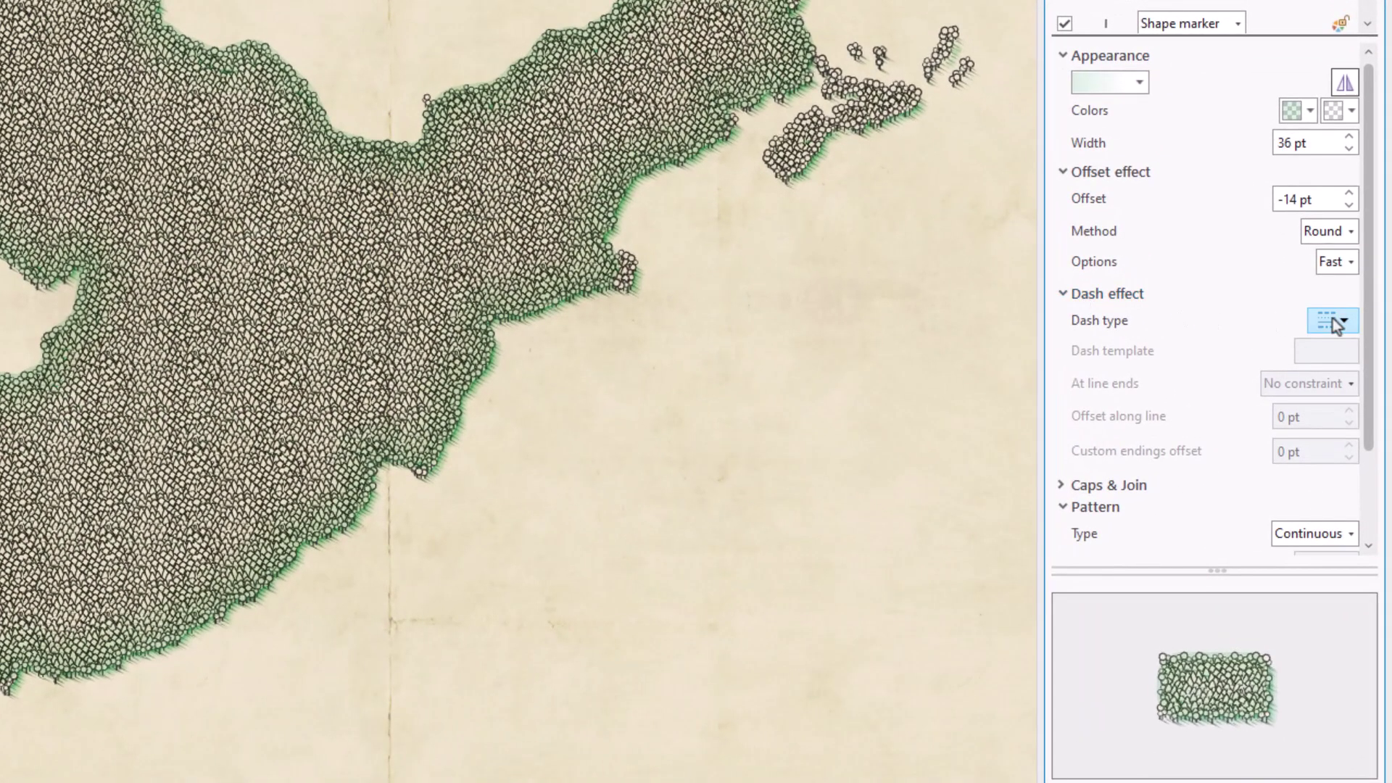
{"action": "left_click", "coordinate": [1336, 322]}
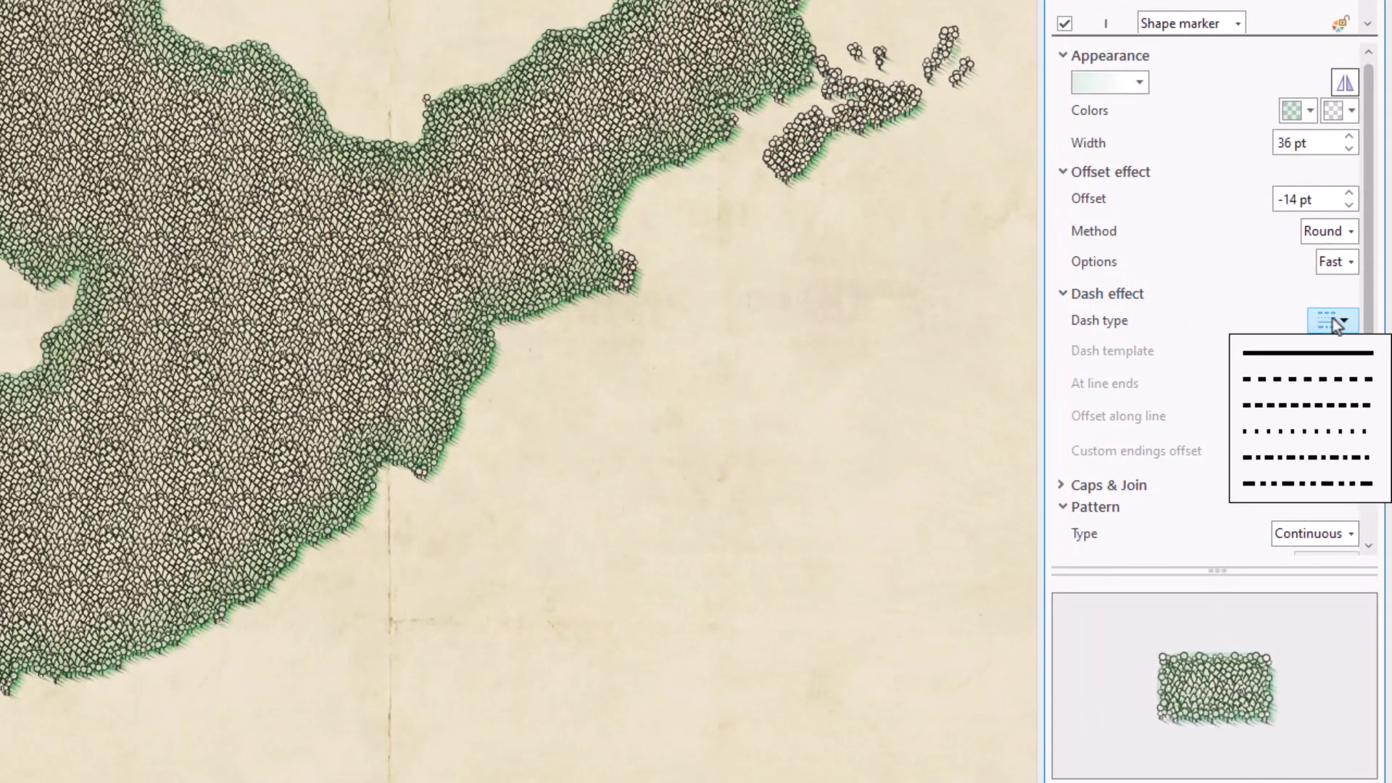
{"action": "left_click", "coordinate": [1300, 379]}
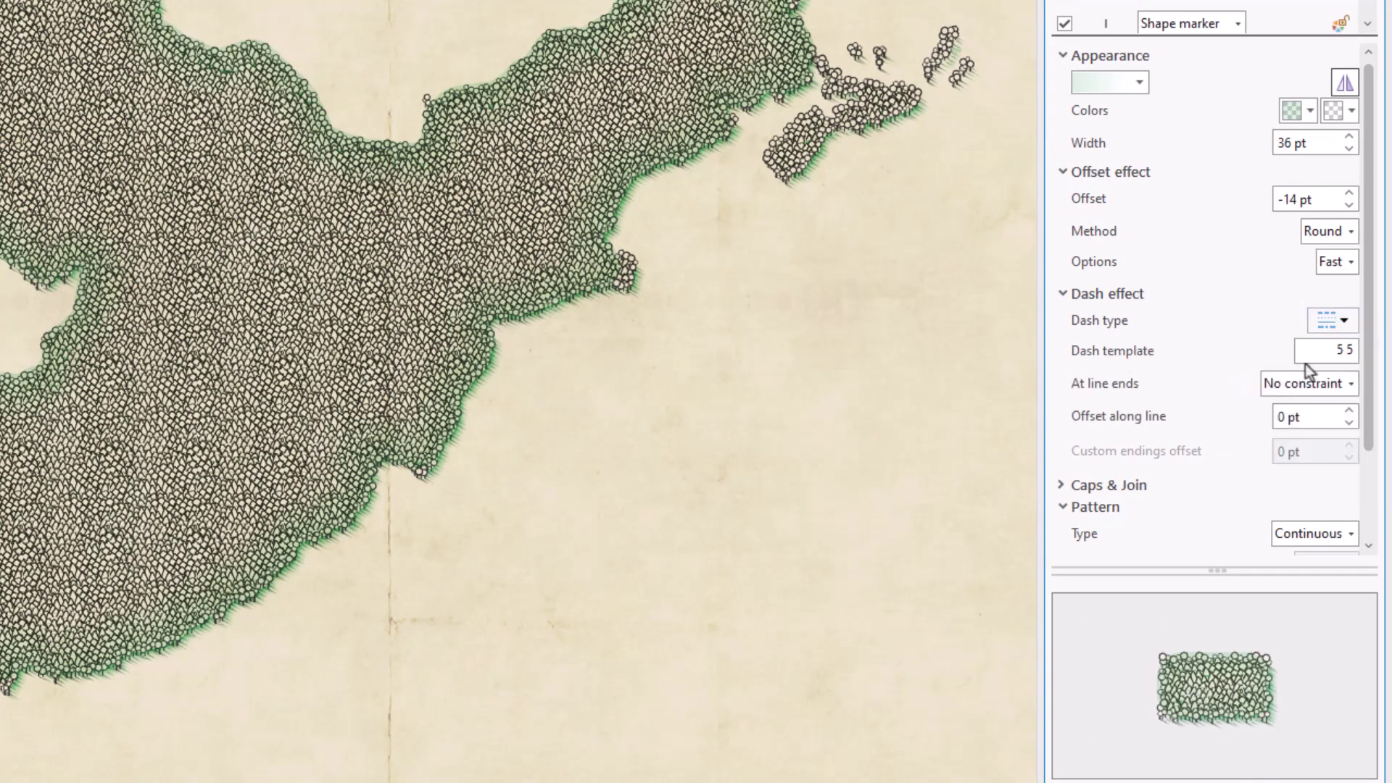
{"action": "left_click_drag", "start_coordinate": [1301, 352], "coordinate": [1360, 360]}
{"action": "type", "text": "12"}
{"action": "type", "text": " 44 15"}
{"action": "type", "text": " 45"}
{"action": "type", "text": " 9 36"}
{"action": "key", "text": "Tab"}
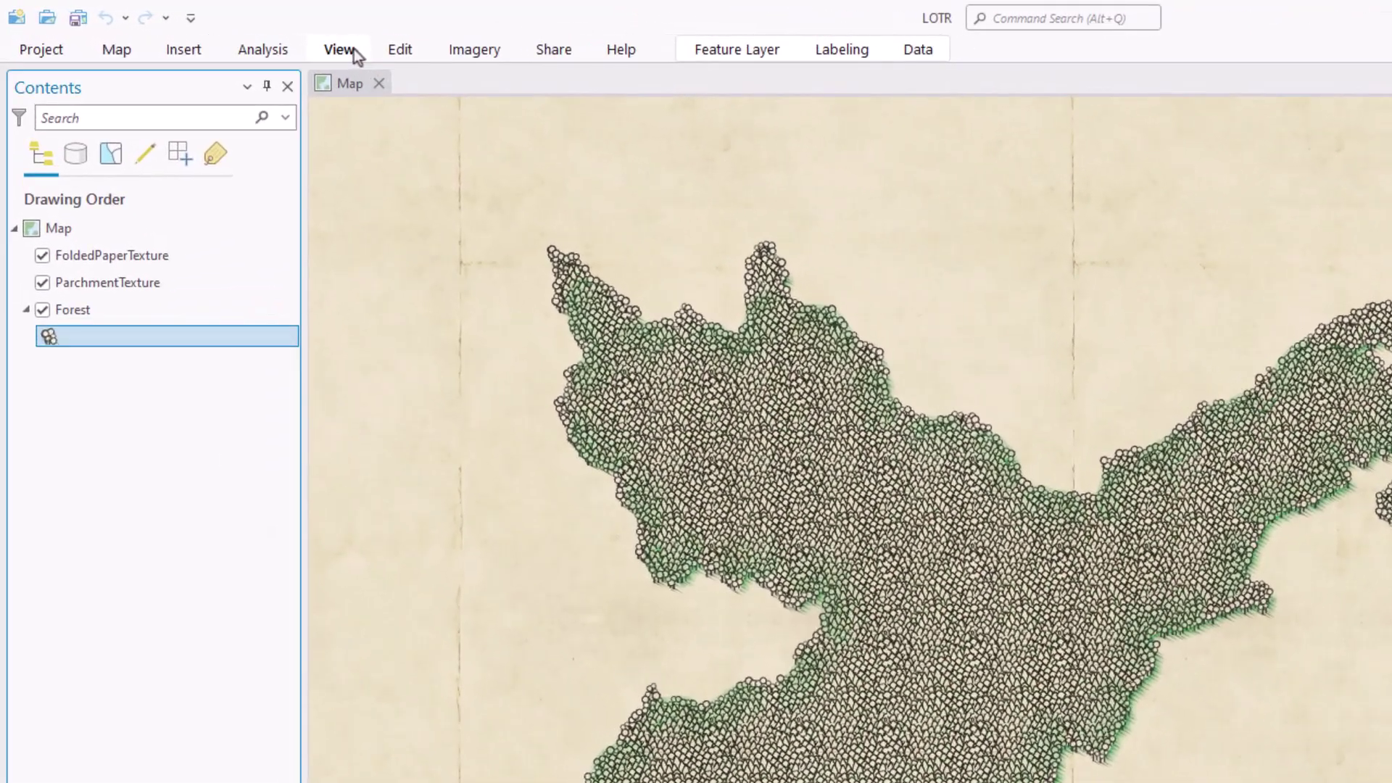
From the Catalog pane's Styles, create and save a new style named MyPrecious
{"action": "left_click", "coordinate": [241, 34]}
{"action": "left_click", "coordinate": [329, 99]}
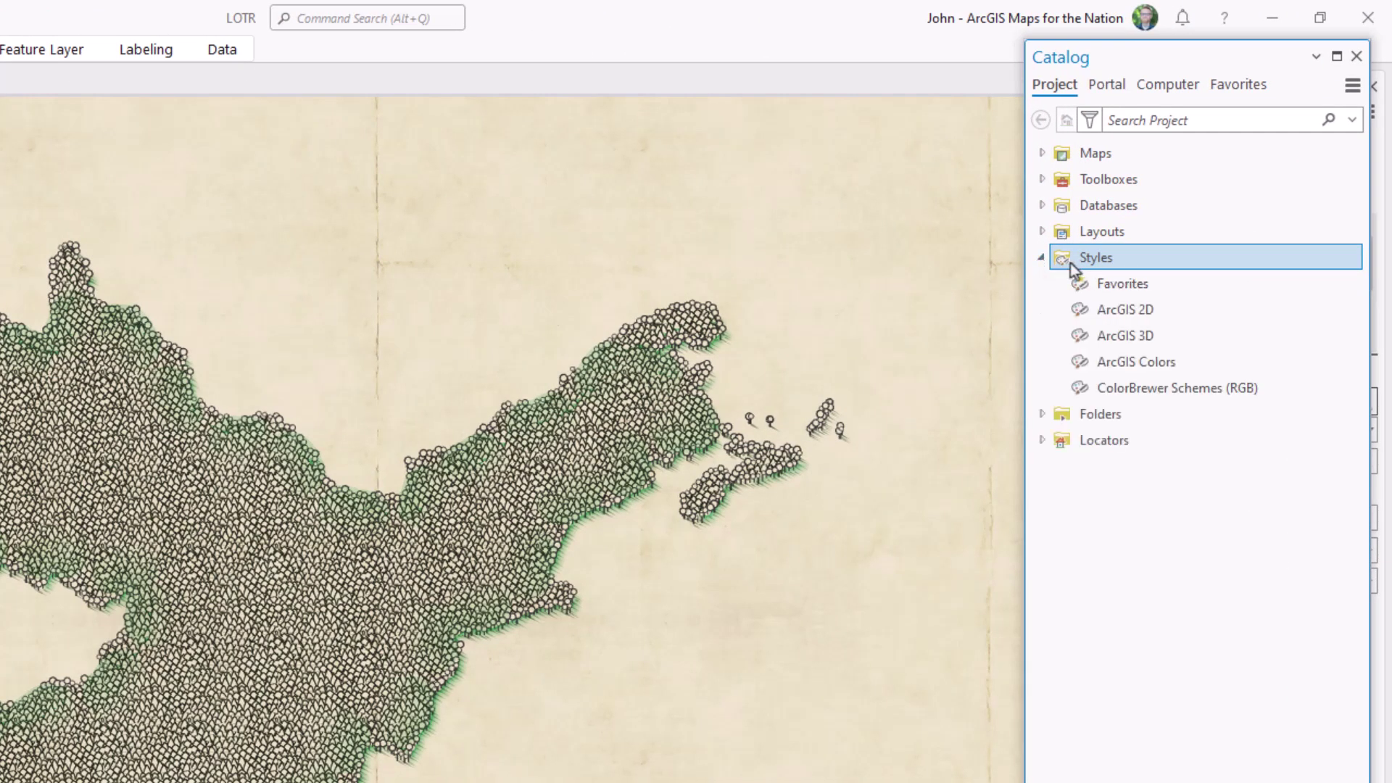
{"action": "right_click", "coordinate": [1183, 262]}
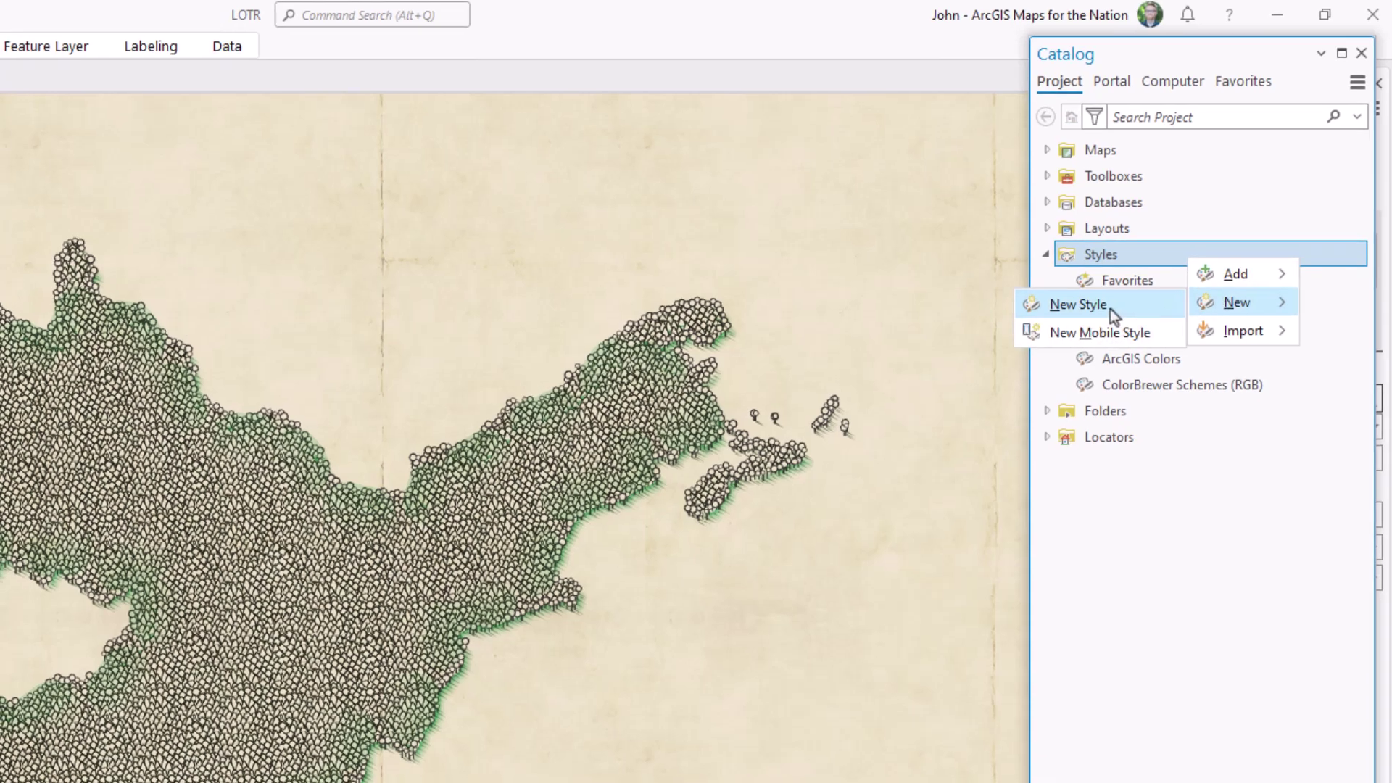
{"action": "left_click", "coordinate": [1073, 309]}
{"action": "type", "text": "MyPrecious"}
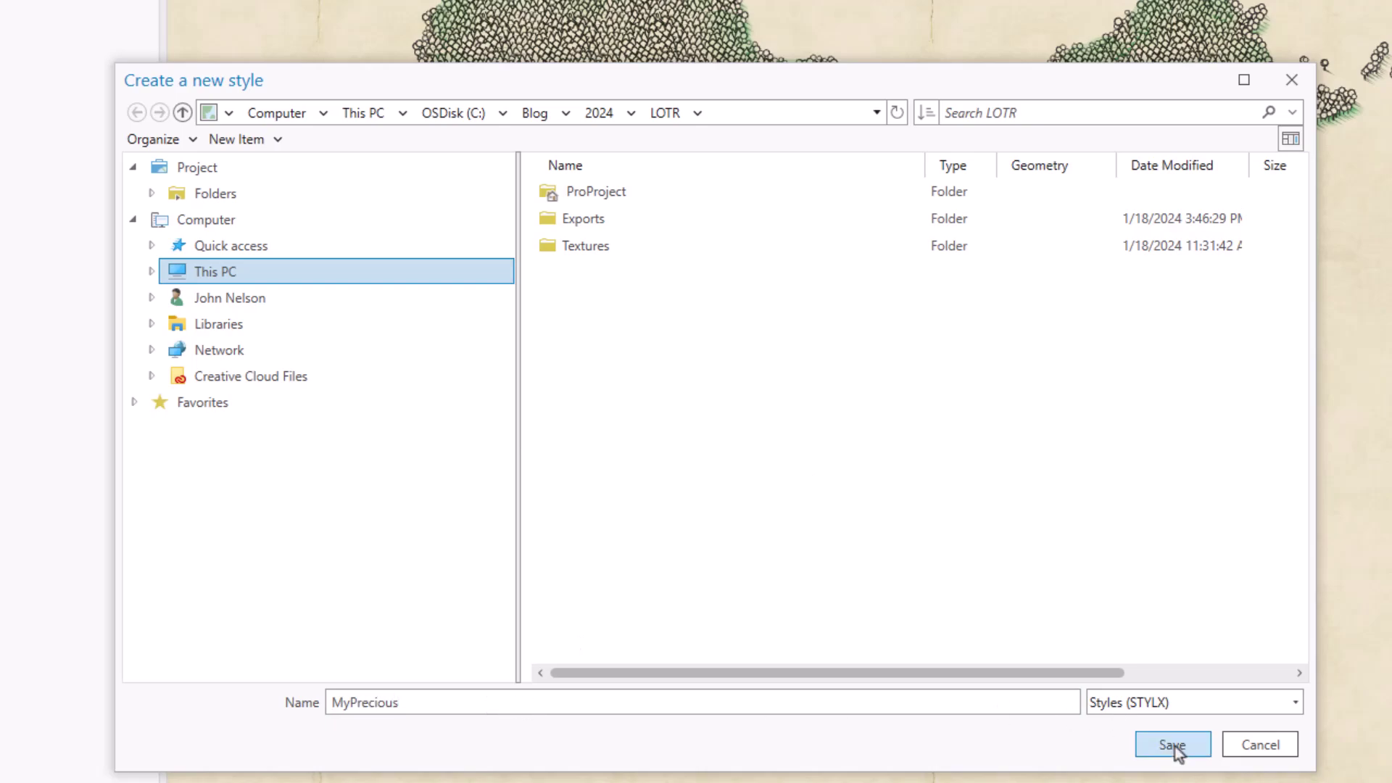
{"action": "left_click", "coordinate": [1173, 745]}
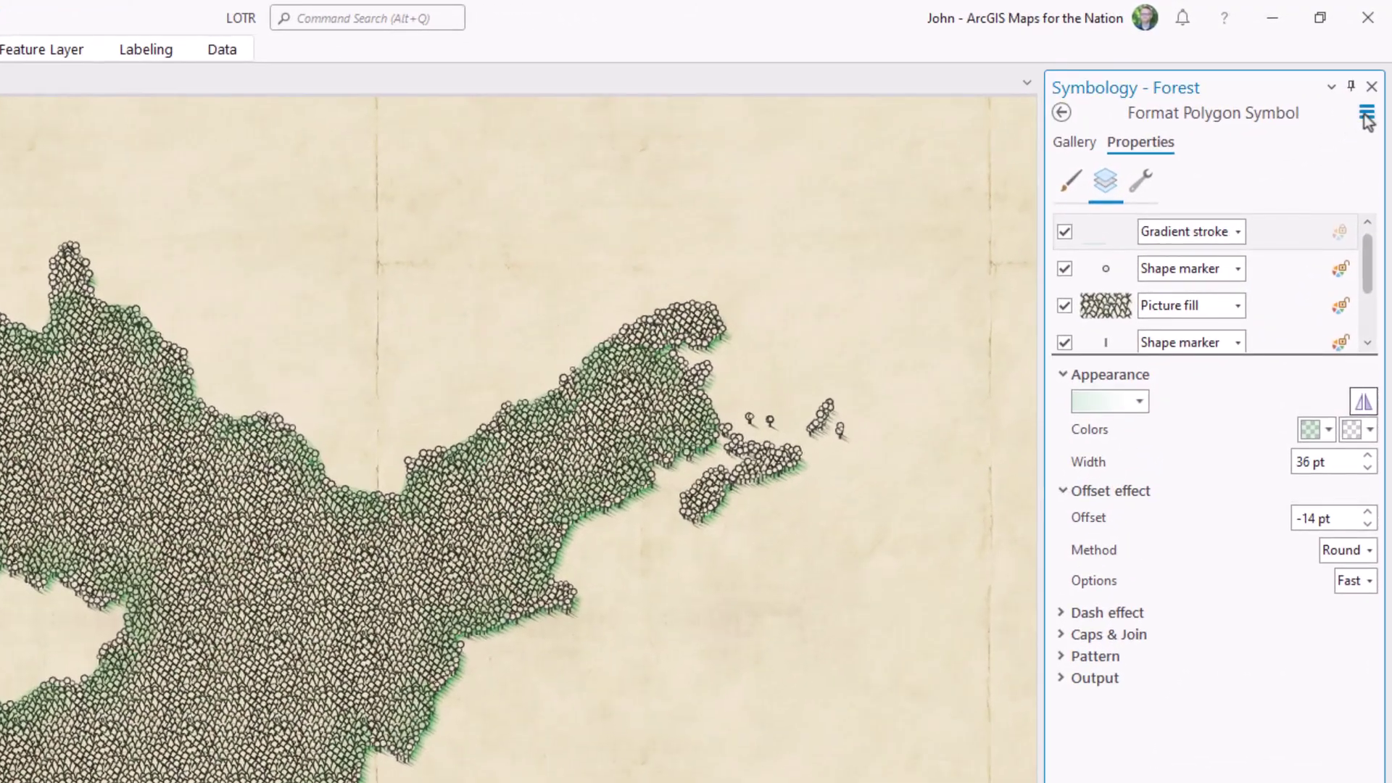
Save the Forest symbol to MyPrecious.stylx and view it in the Gallery
{"action": "left_click", "coordinate": [1216, 207]}
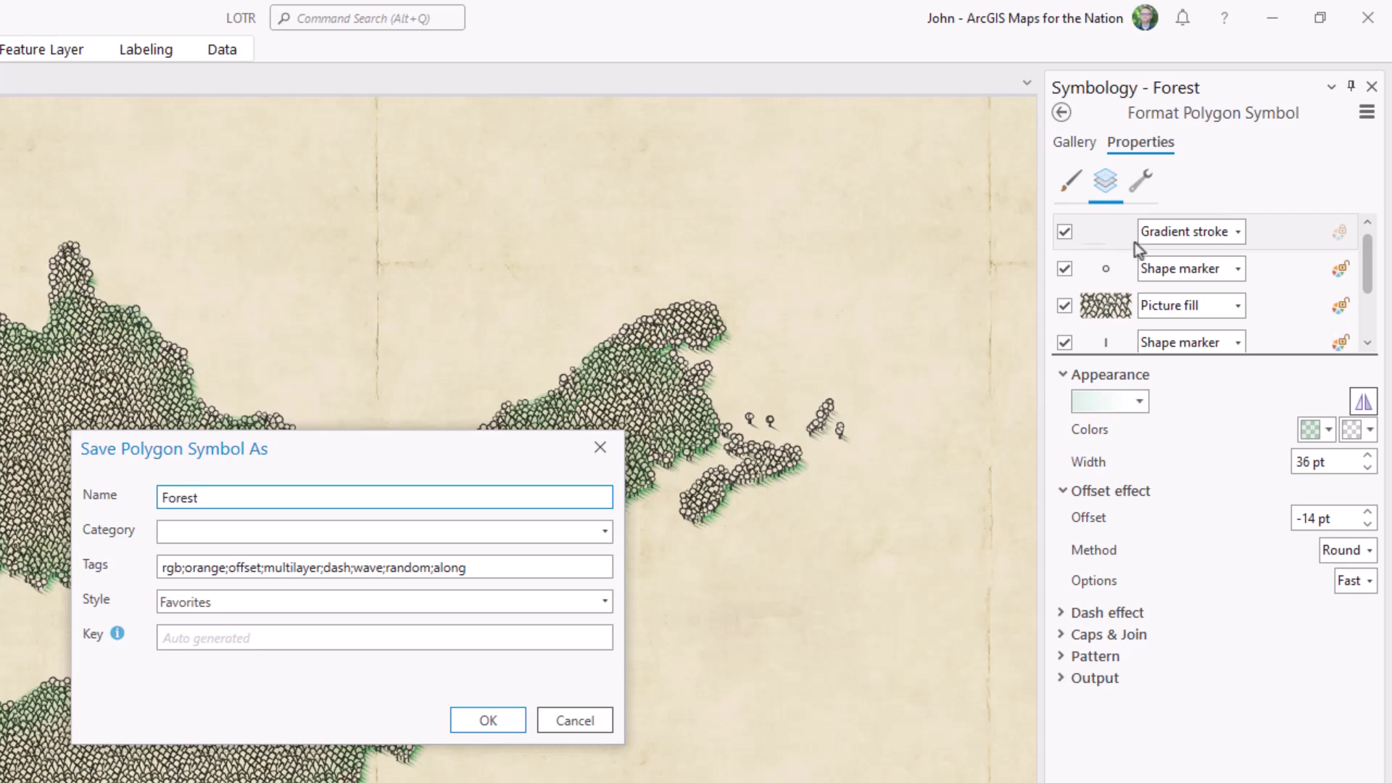
{"action": "left_click", "coordinate": [604, 602]}
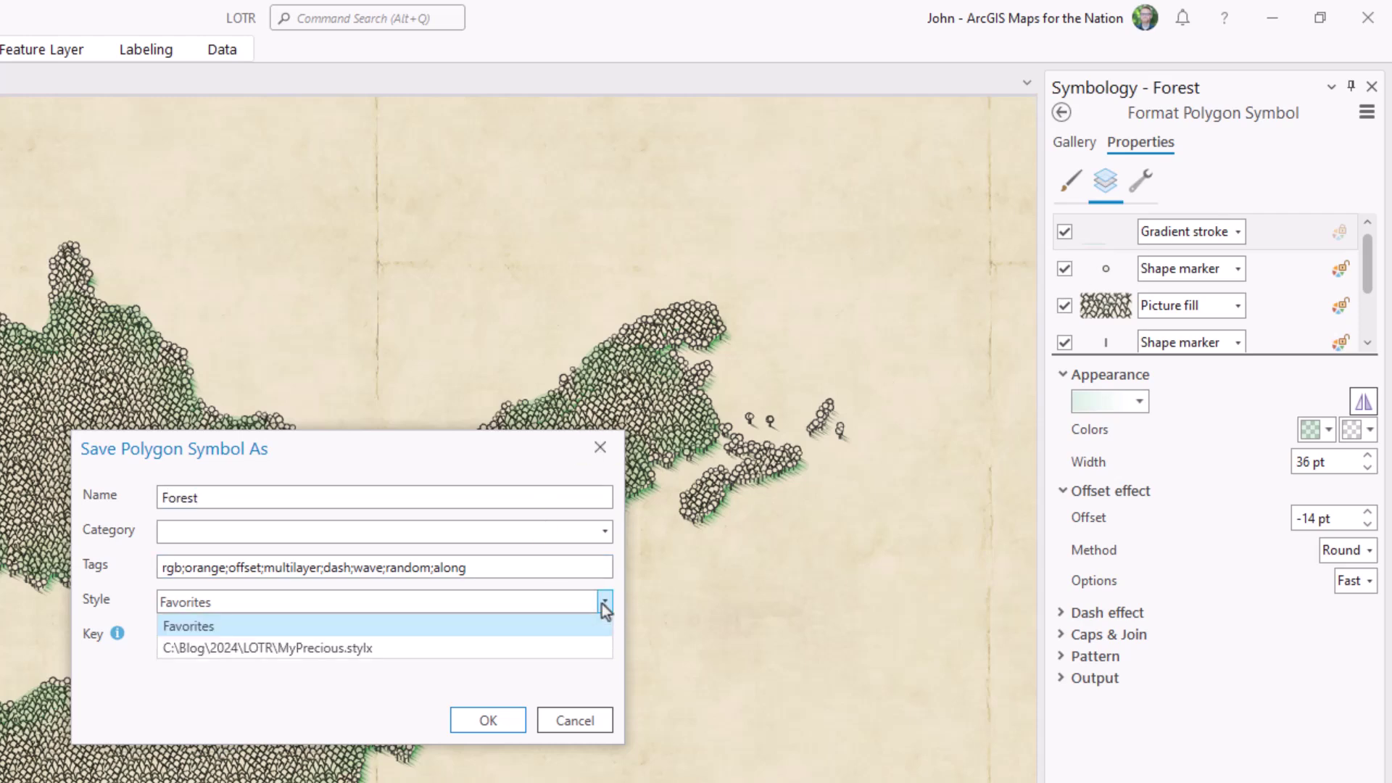
{"action": "left_click", "coordinate": [320, 644]}
{"action": "left_click", "coordinate": [484, 722]}
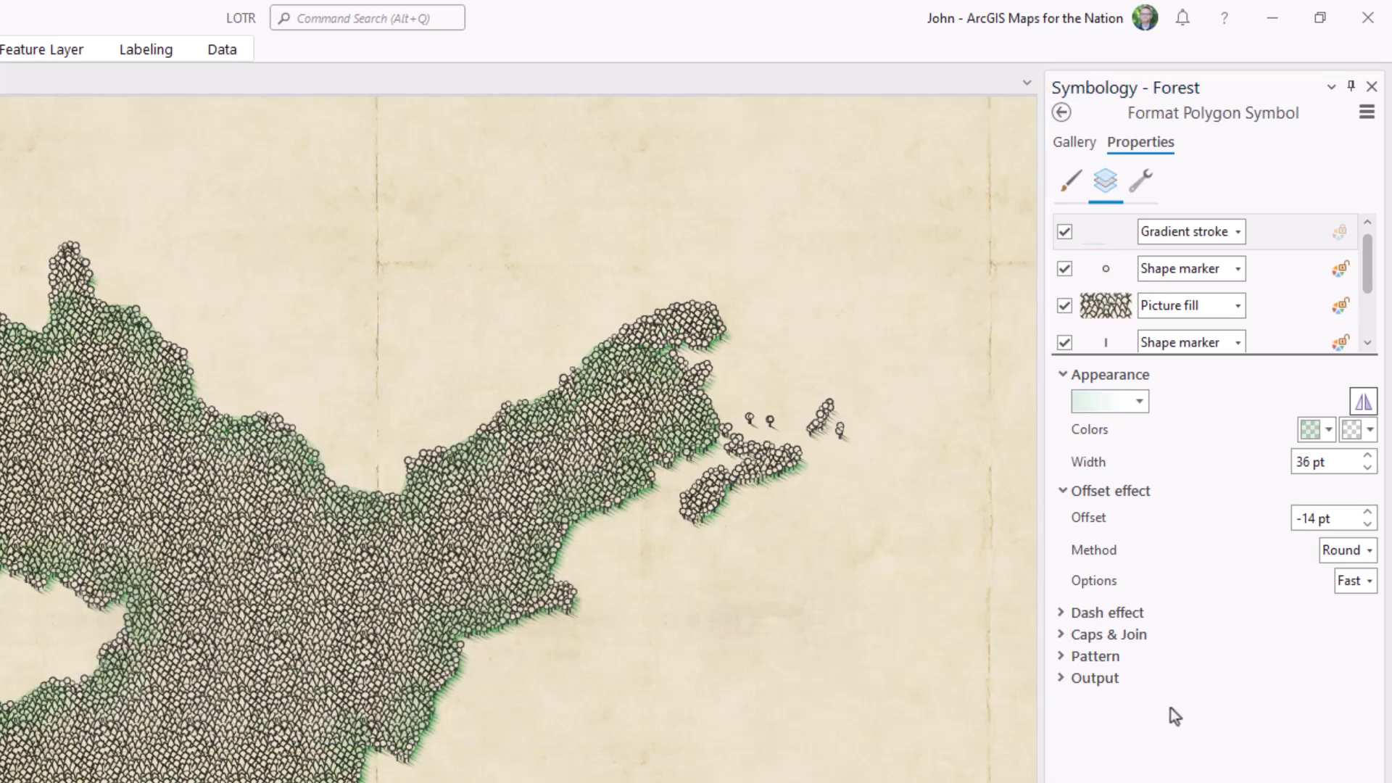
{"action": "left_click", "coordinate": [1069, 145]}
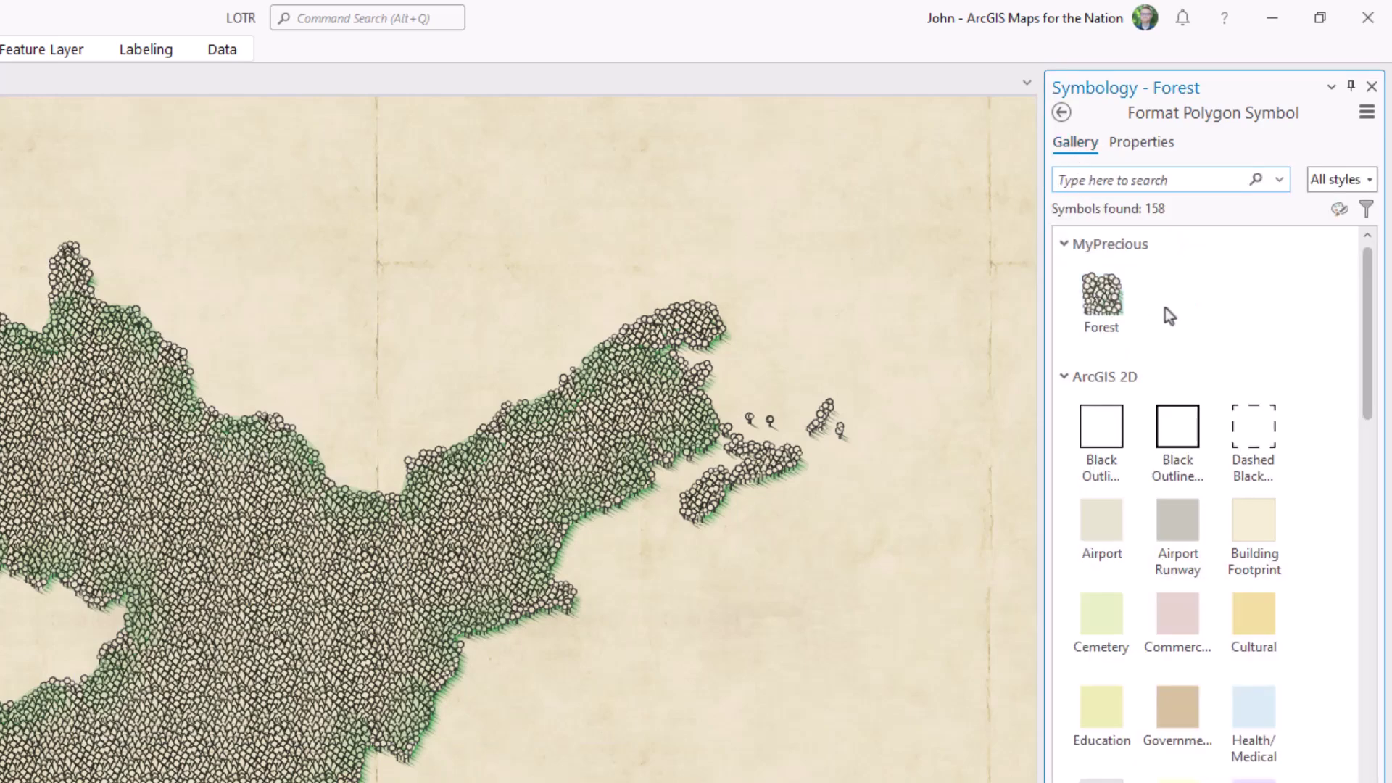